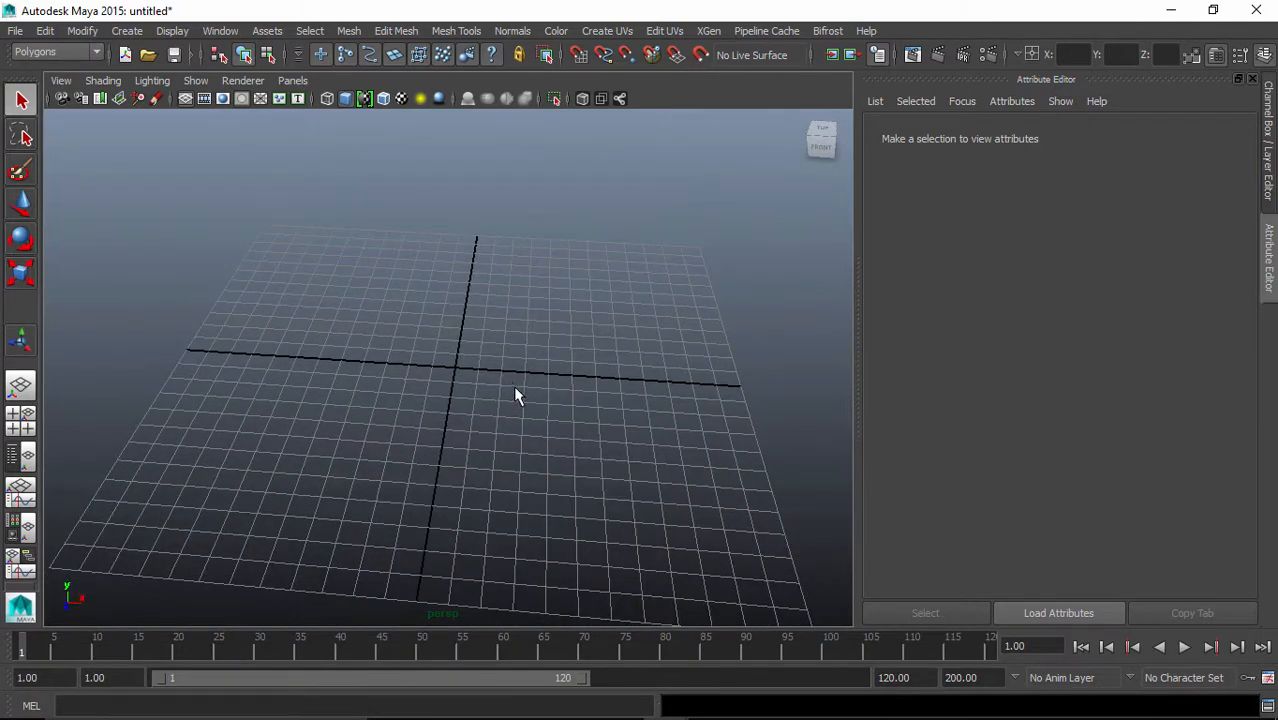
# - Create a polygon sphere at the centre of the grid
pyautogui.keyDown('alt'); pyautogui.moveTo(536, 419); pyautogui.dragTo(516, 412, button='middle'); pyautogui.keyUp('alt')
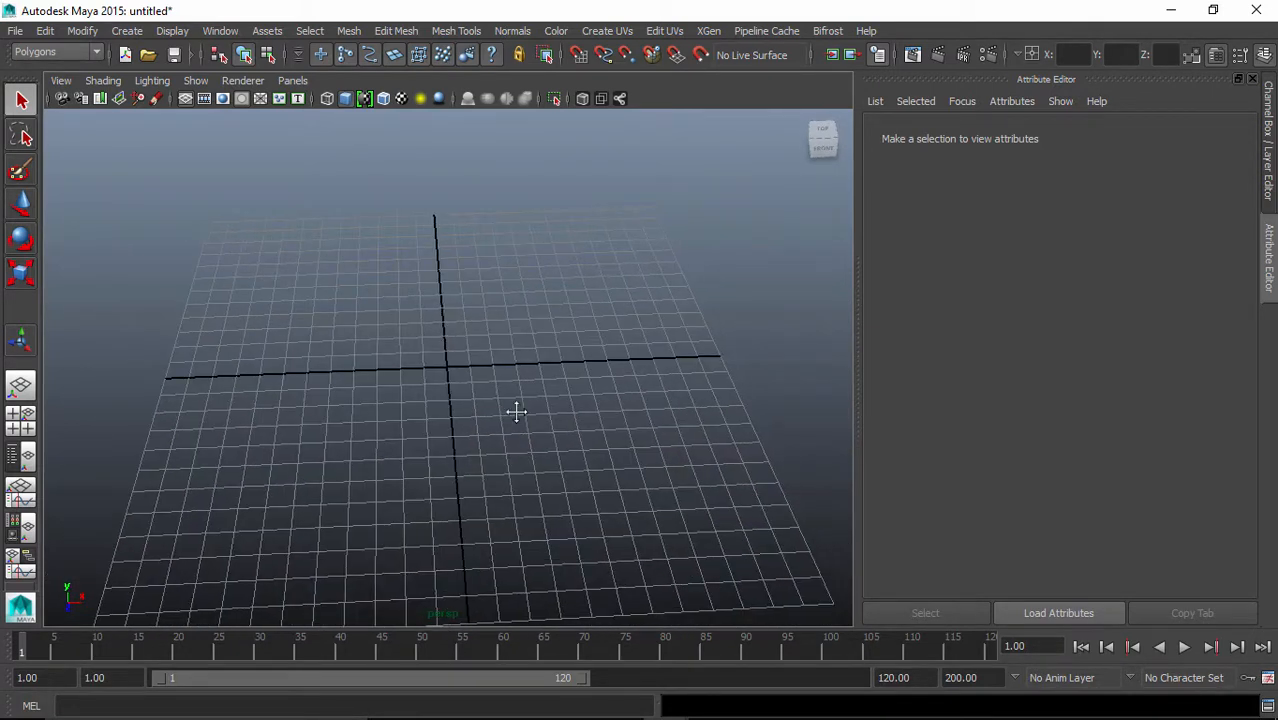
pyautogui.moveTo(516, 412)
pyautogui.keyDown('alt'); pyautogui.mouseDown()
pyautogui.moveTo(491, 377)
pyautogui.moveTo(505, 397)
pyautogui.moveTo(531, 395)
pyautogui.mouseUp(); pyautogui.keyUp('alt')
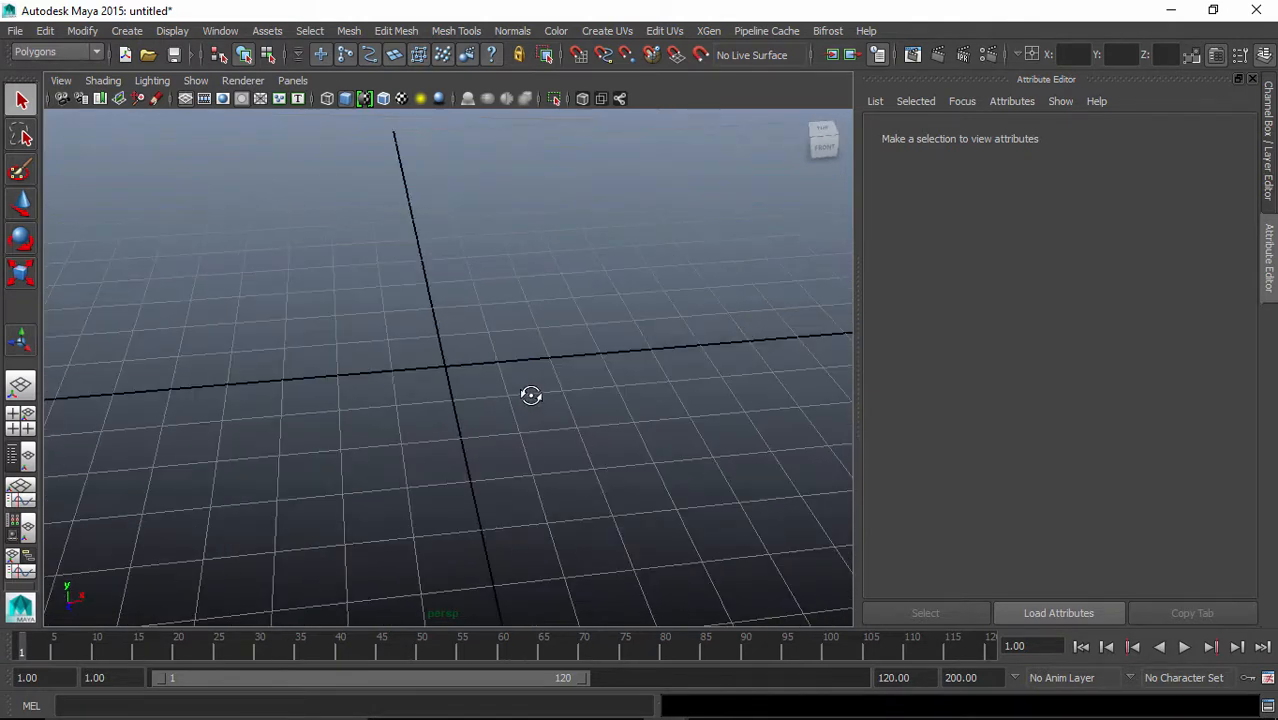
pyautogui.scroll(-5, 531, 395)
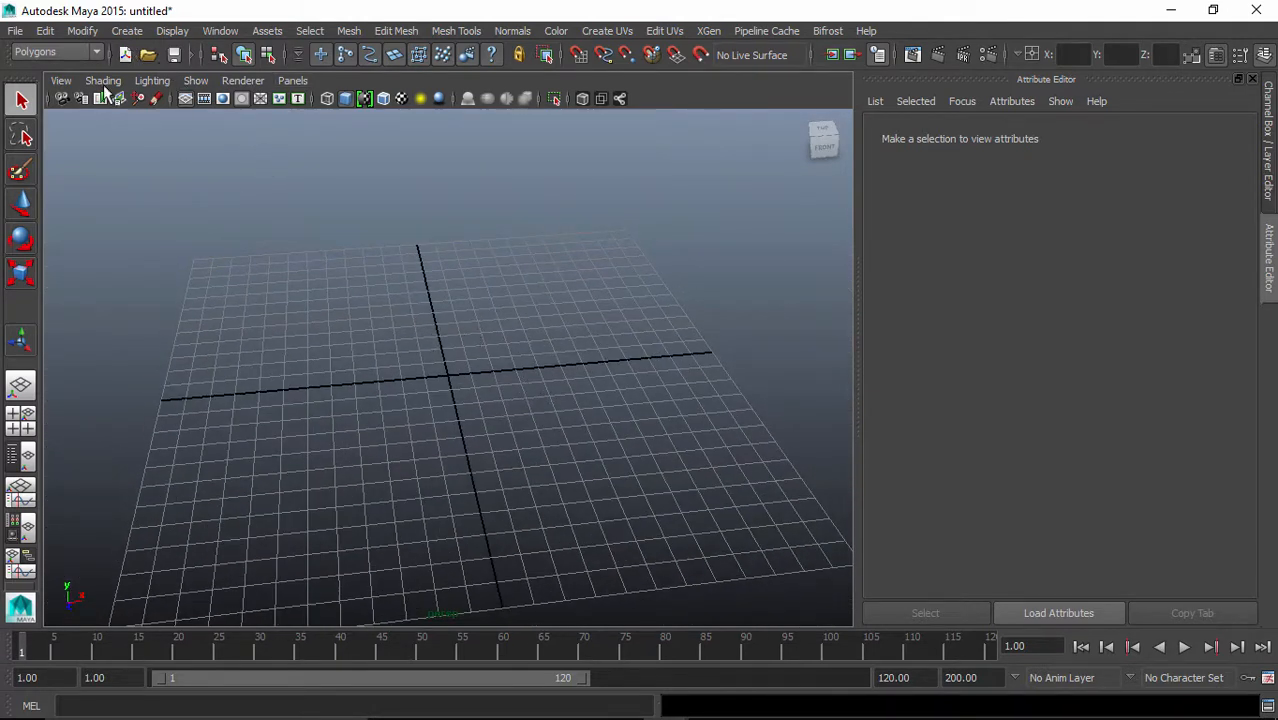
pyautogui.click(126, 33)
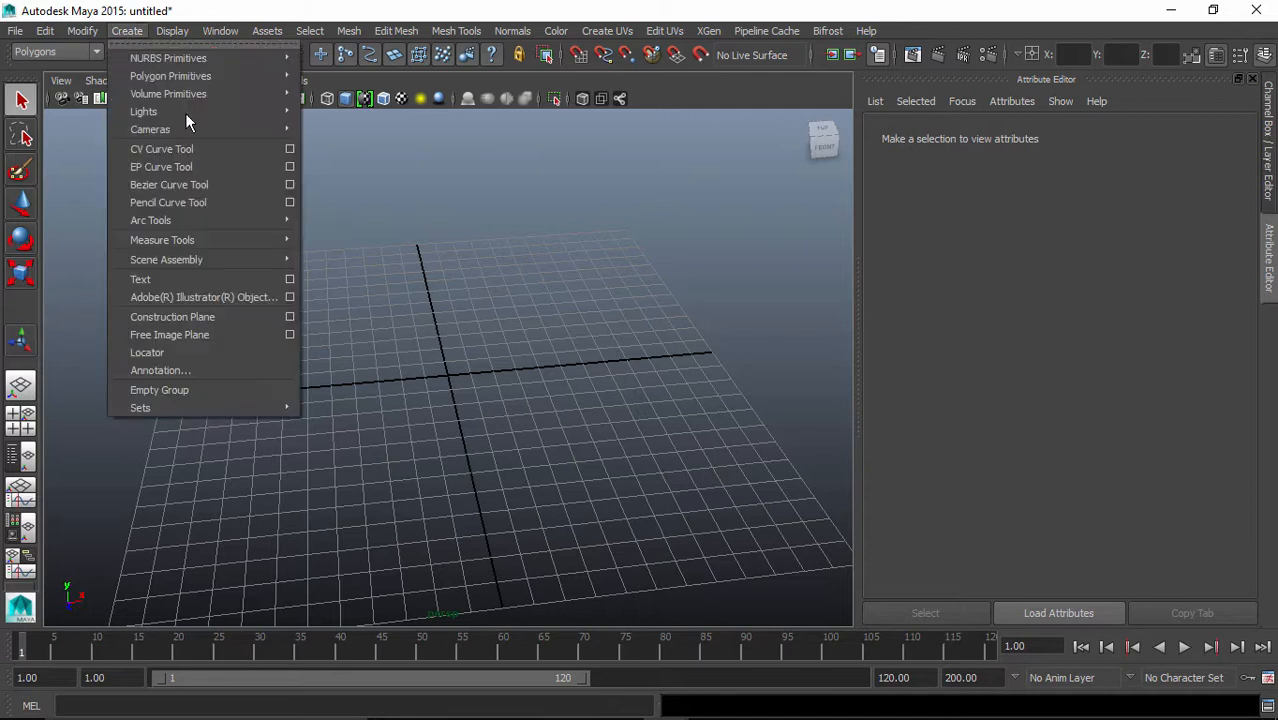
pyautogui.moveTo(175, 79)
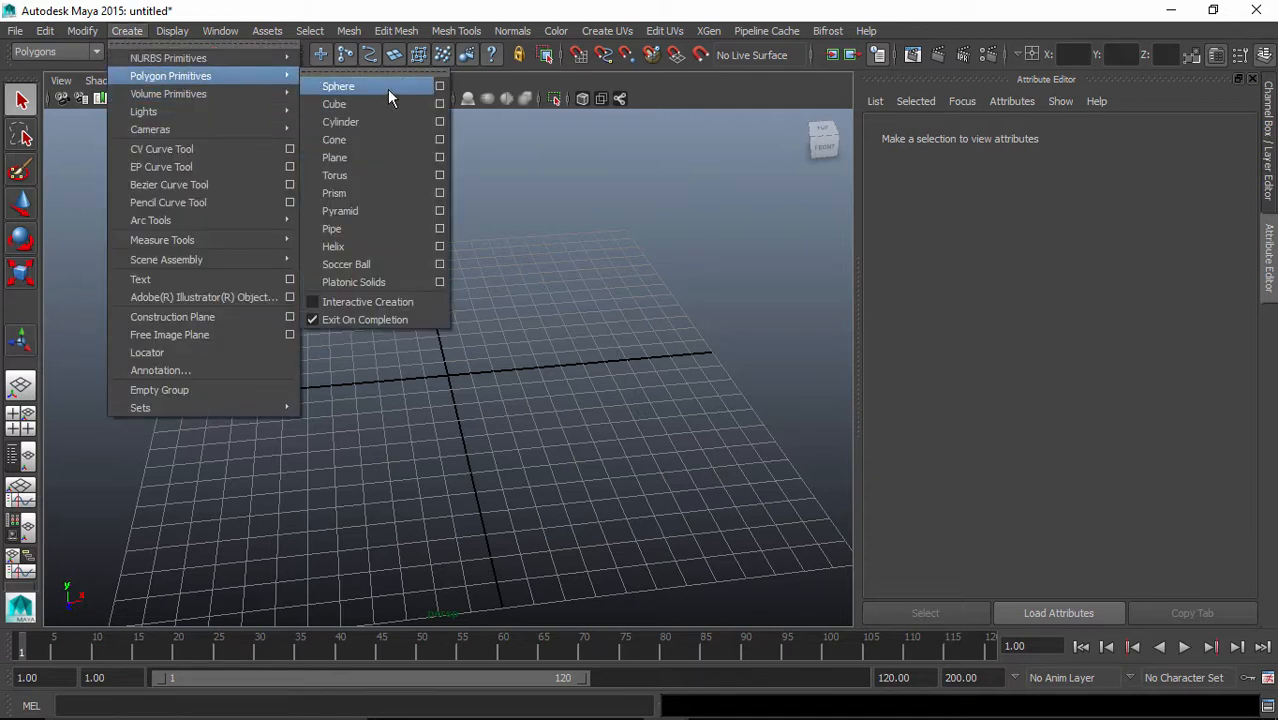
pyautogui.click(387, 89)
pyautogui.scroll(5, 470, 348)
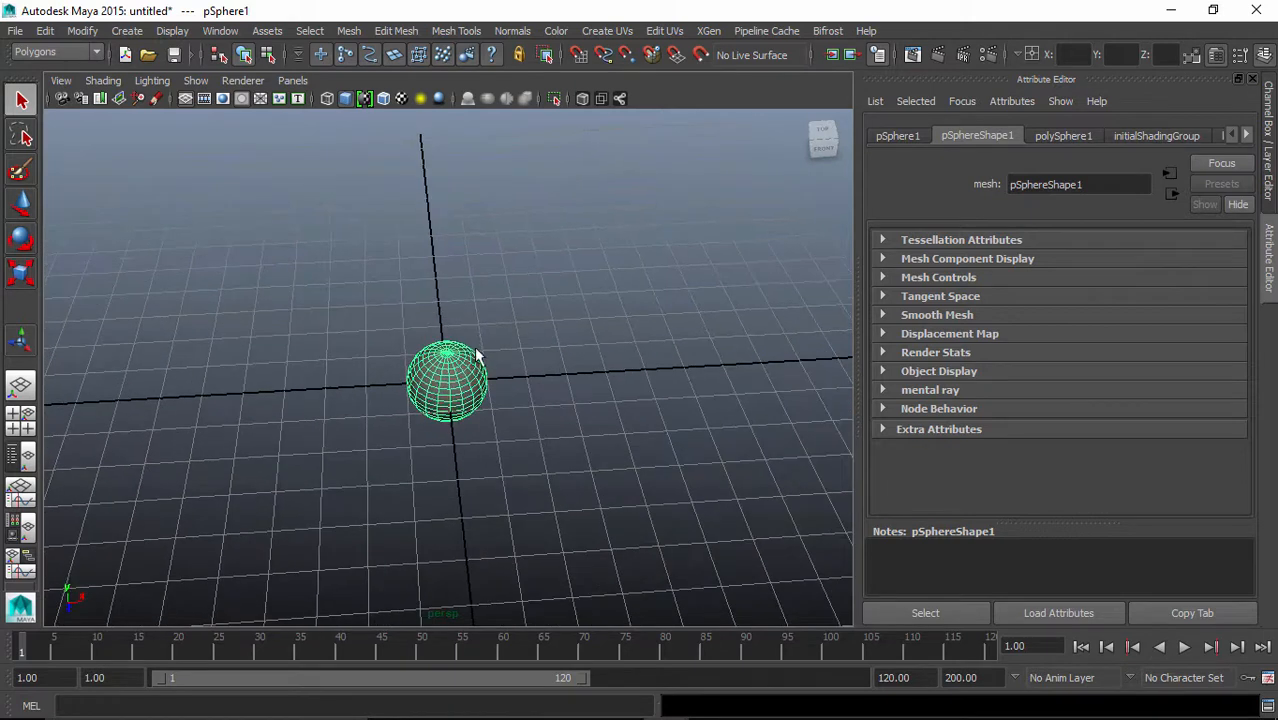
pyautogui.scroll(4, 513, 348)
# - Move the sphere along the X axis by setting its Translate X to 4
pyautogui.press('w')
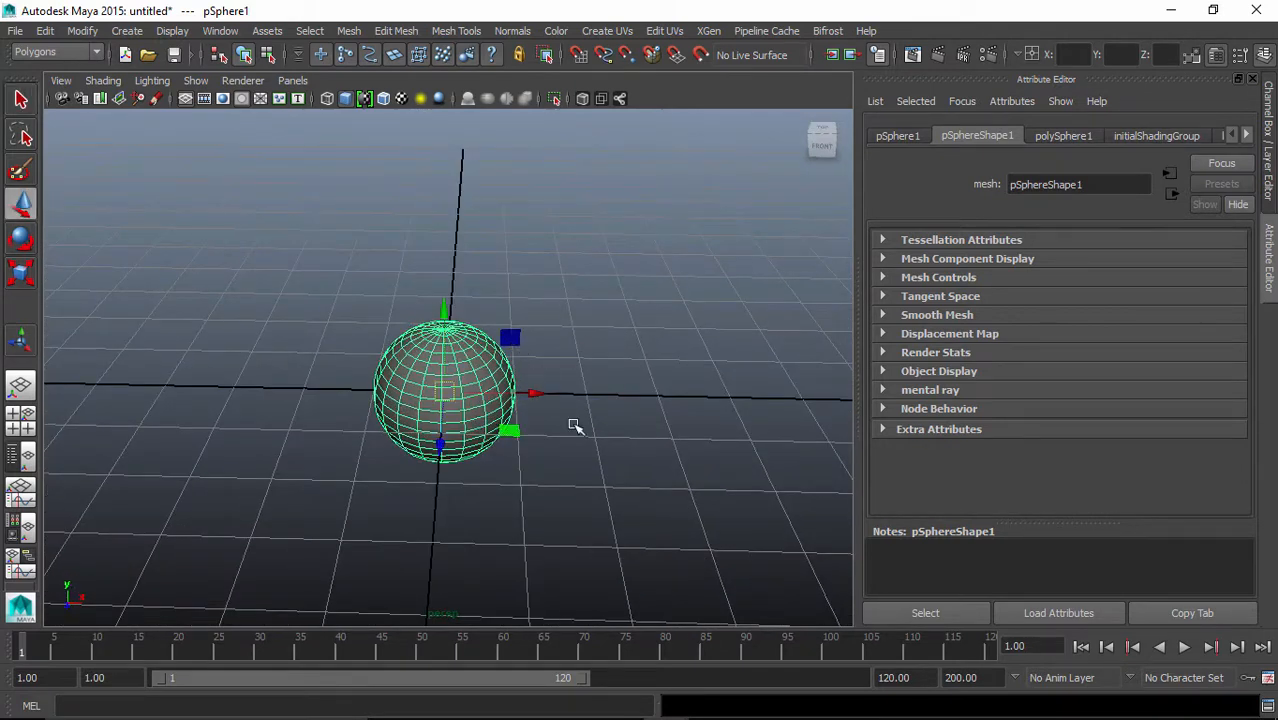
pyautogui.keyDown('alt'); pyautogui.moveTo(575, 427); pyautogui.dragTo(505, 402); pyautogui.keyUp('alt')
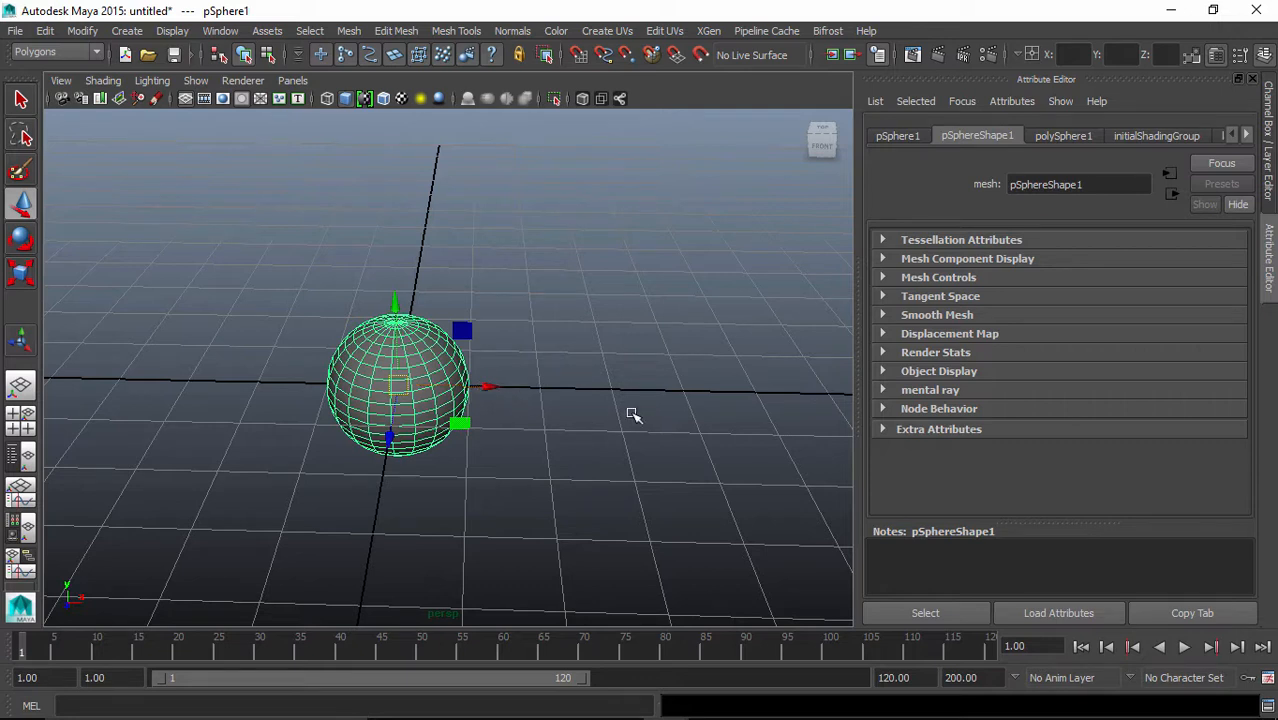
pyautogui.keyDown('alt'); pyautogui.moveTo(606, 415); pyautogui.dragTo(503, 422); pyautogui.keyUp('alt')
pyautogui.scroll(-4, 506, 412)
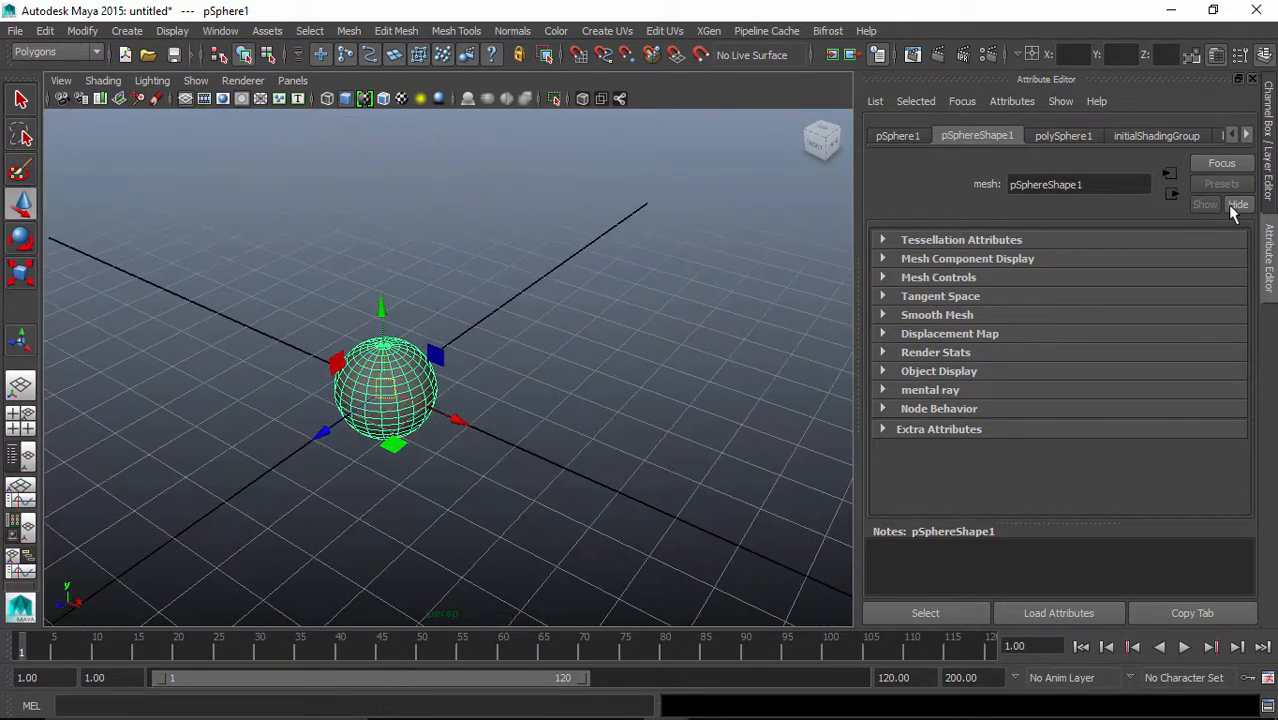
pyautogui.click(1268, 148)
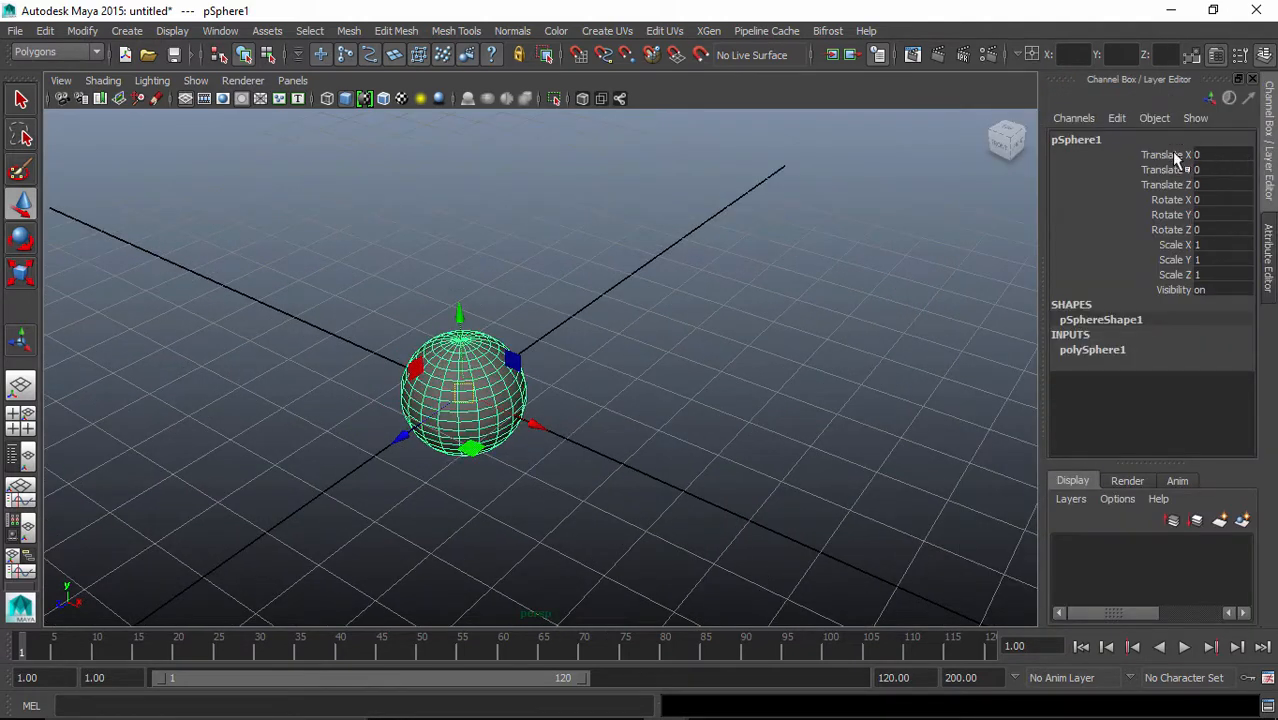
pyautogui.click(1201, 155)
pyautogui.write('4')
pyautogui.press('Return')
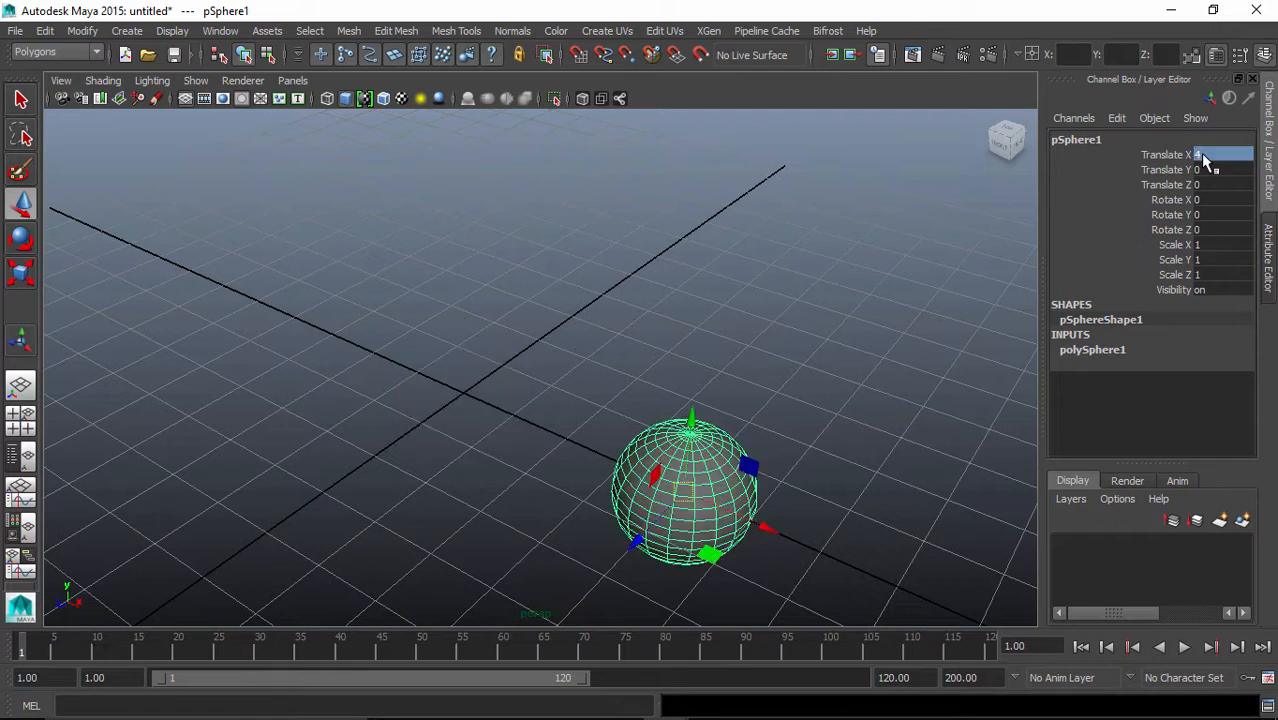
# - Relocate the sphere's pivot point to the grid origin using grid snapping, leaving the sphere in place
pyautogui.keyDown('alt'); pyautogui.moveTo(673, 310); pyautogui.dragTo(726, 376); pyautogui.keyUp('alt')
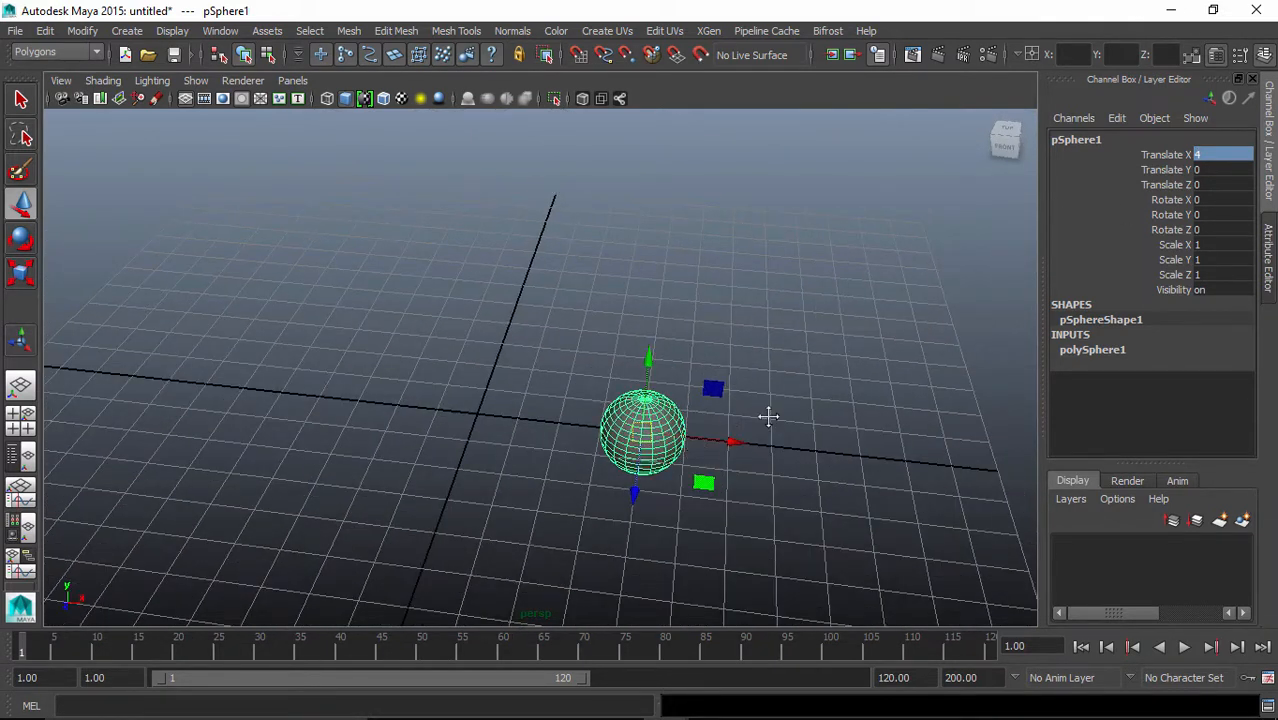
pyautogui.moveTo(767, 414)
pyautogui.keyDown('alt'); pyautogui.mouseDown()
pyautogui.moveTo(770, 437)
pyautogui.moveTo(765, 408)
pyautogui.moveTo(762, 420)
pyautogui.mouseUp(); pyautogui.keyUp('alt')
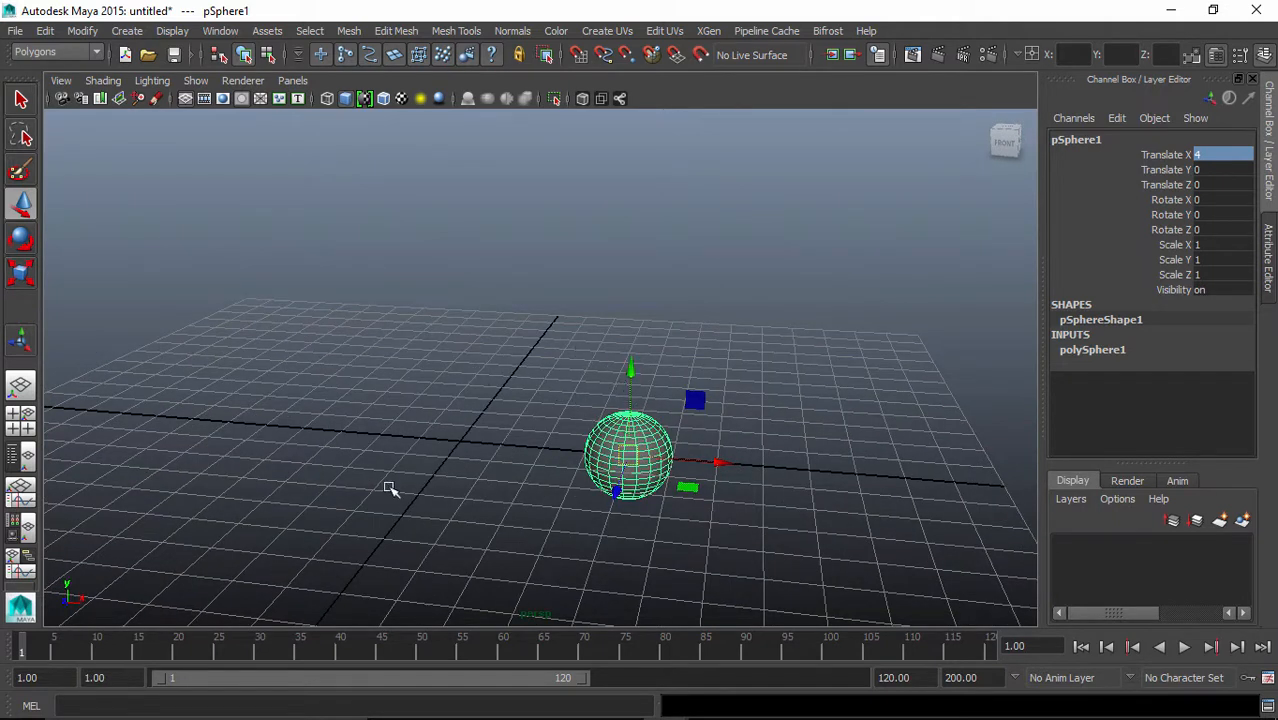
pyautogui.keyDown('alt'); pyautogui.moveTo(511, 456); pyautogui.dragTo(530, 500); pyautogui.keyUp('alt')
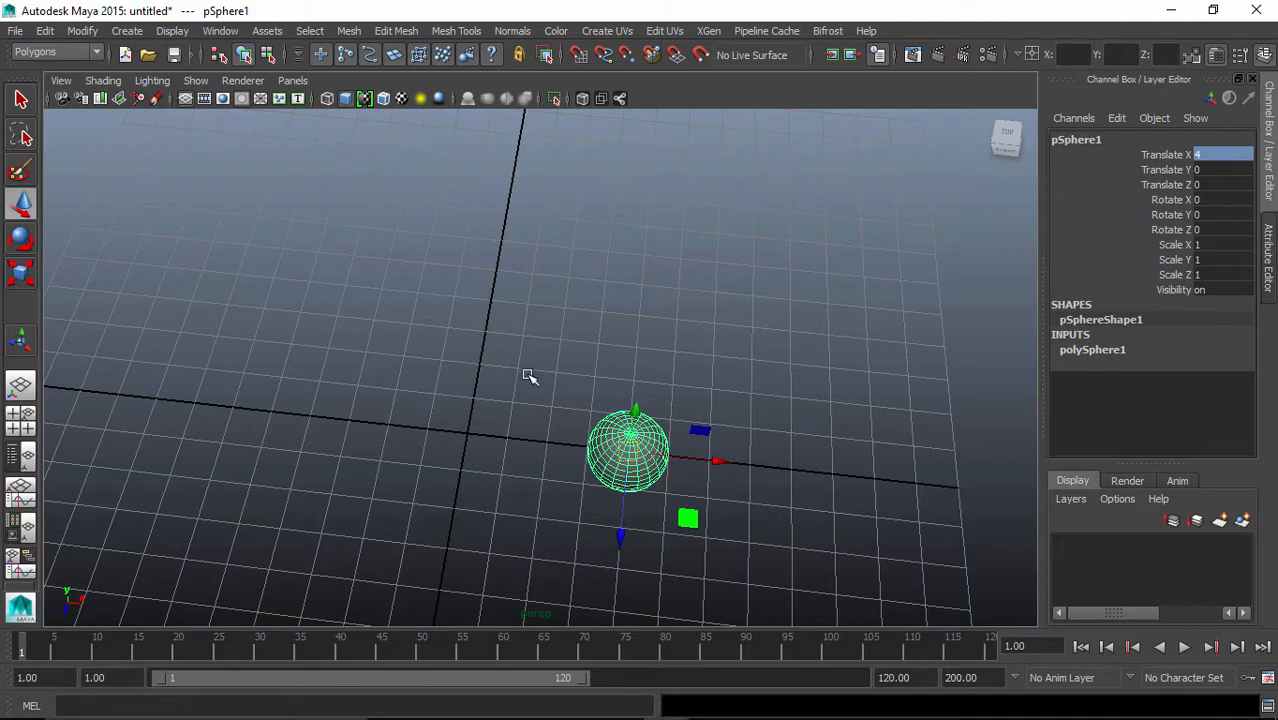
pyautogui.keyDown('alt'); pyautogui.moveTo(569, 416); pyautogui.dragTo(560, 445); pyautogui.keyUp('alt')
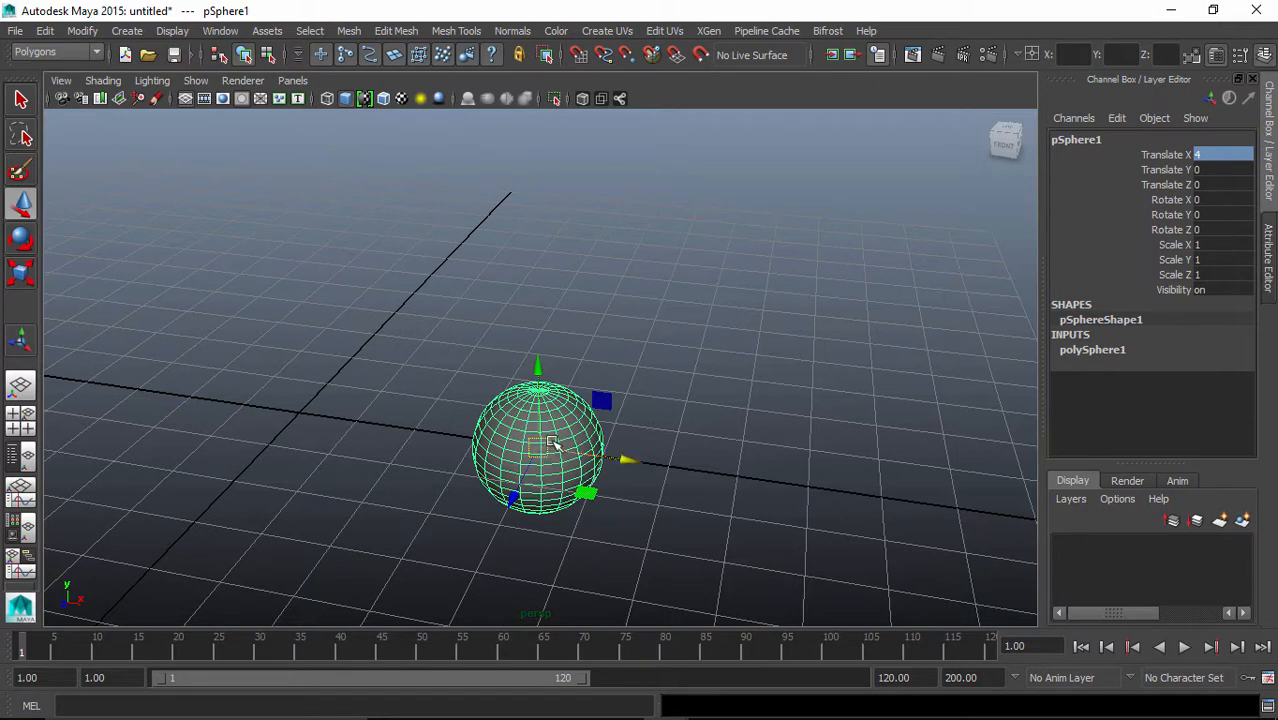
pyautogui.keyDown('alt'); pyautogui.moveTo(541, 452); pyautogui.dragTo(551, 428, button='middle'); pyautogui.keyUp('alt')
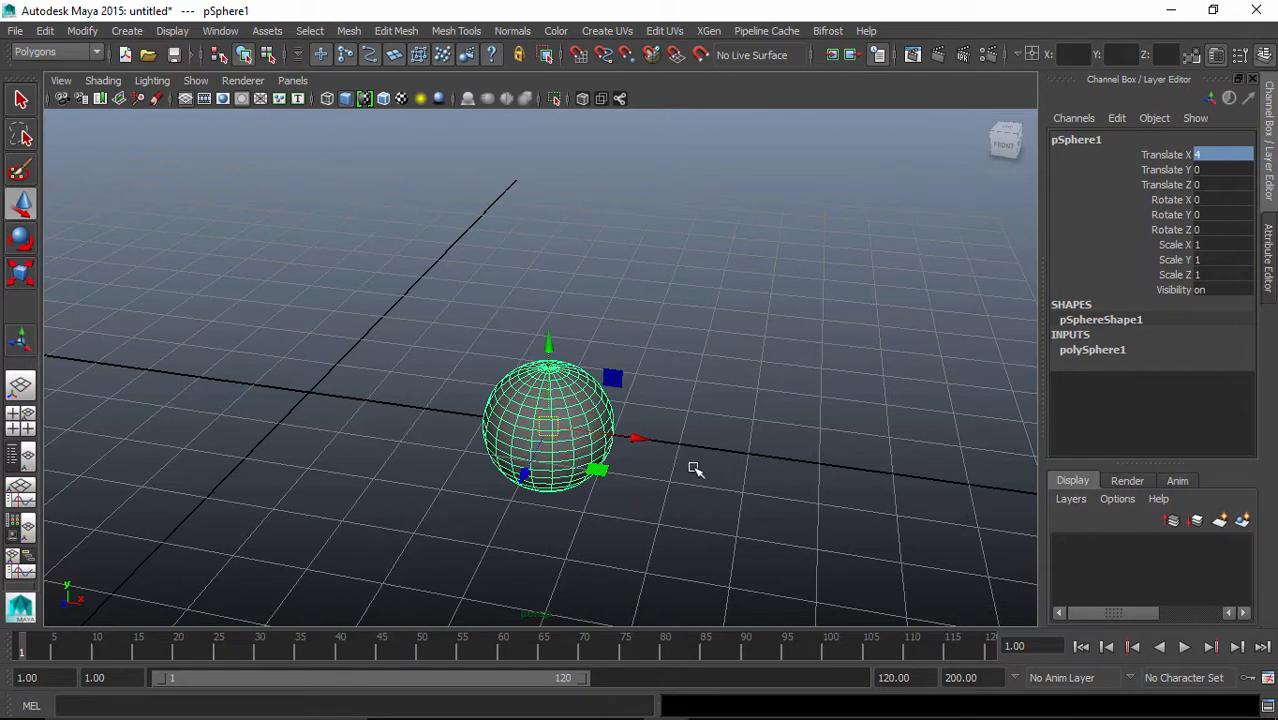
pyautogui.press('Insert')
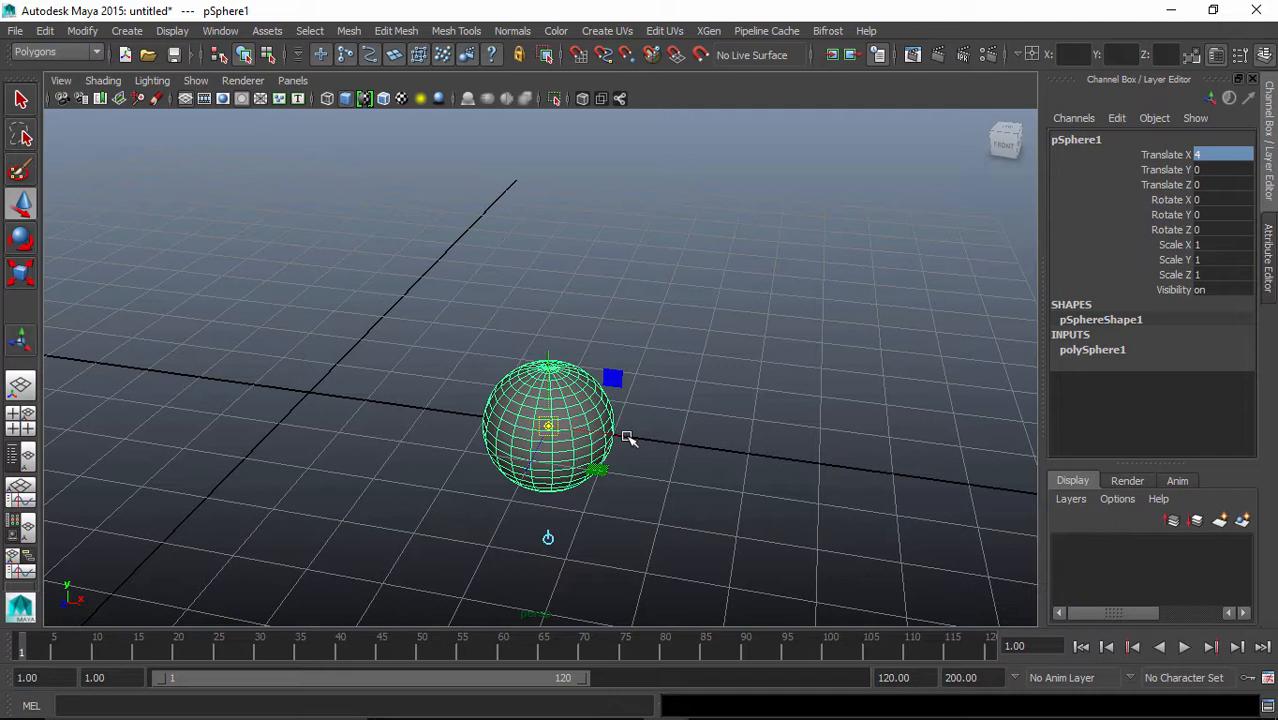
pyautogui.press('x')
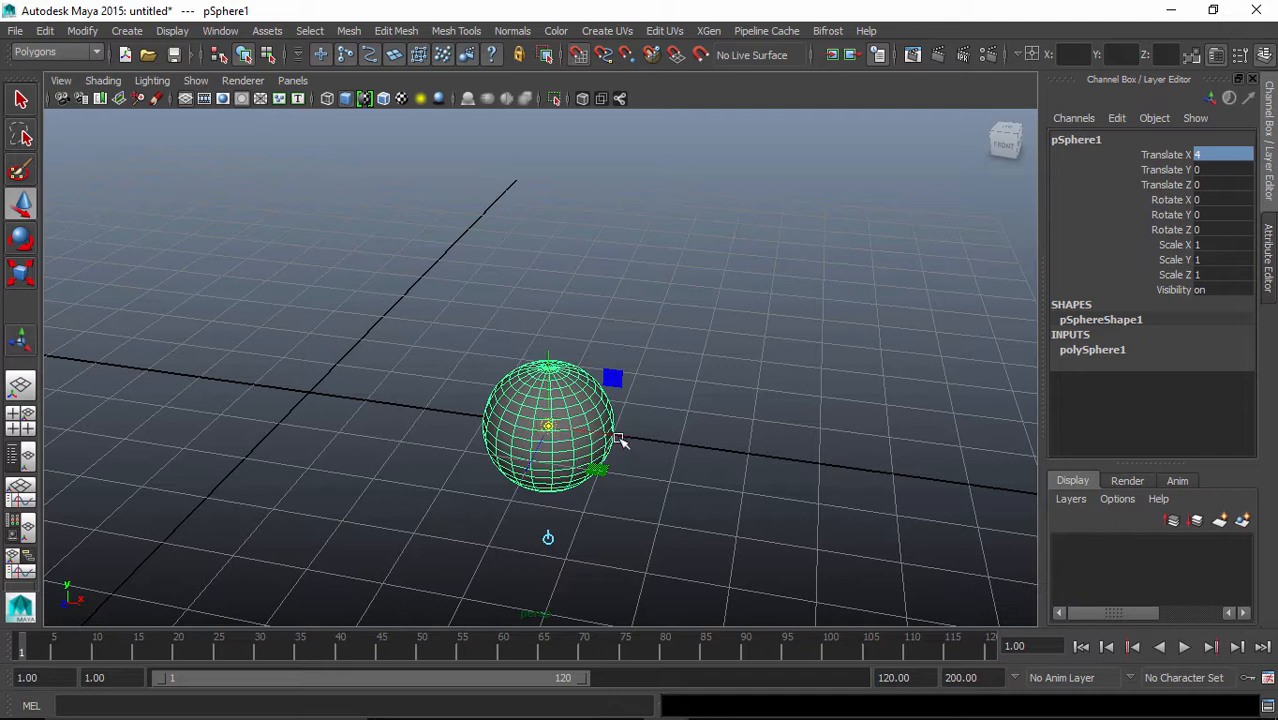
pyautogui.moveTo(550, 428); pyautogui.dragTo(313, 396)
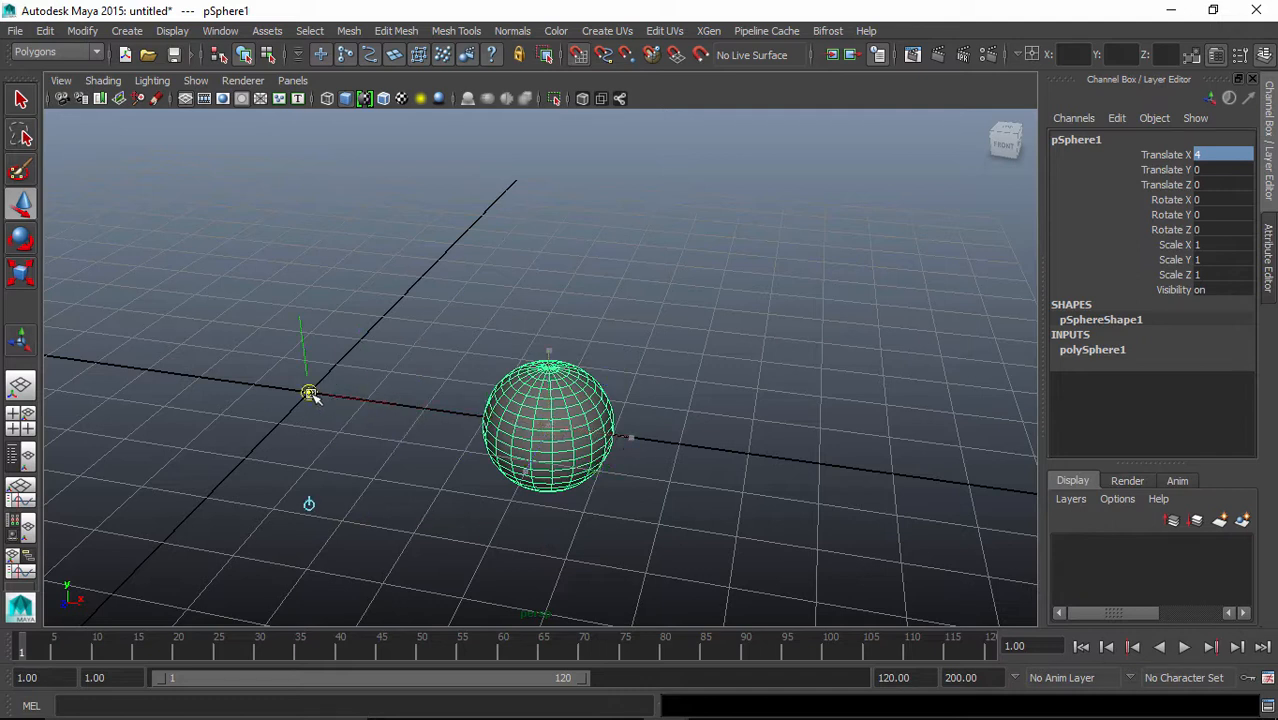
pyautogui.press('Insert')
pyautogui.keyDown('alt'); pyautogui.moveTo(484, 450); pyautogui.dragTo(501, 458, button='middle'); pyautogui.keyUp('alt')
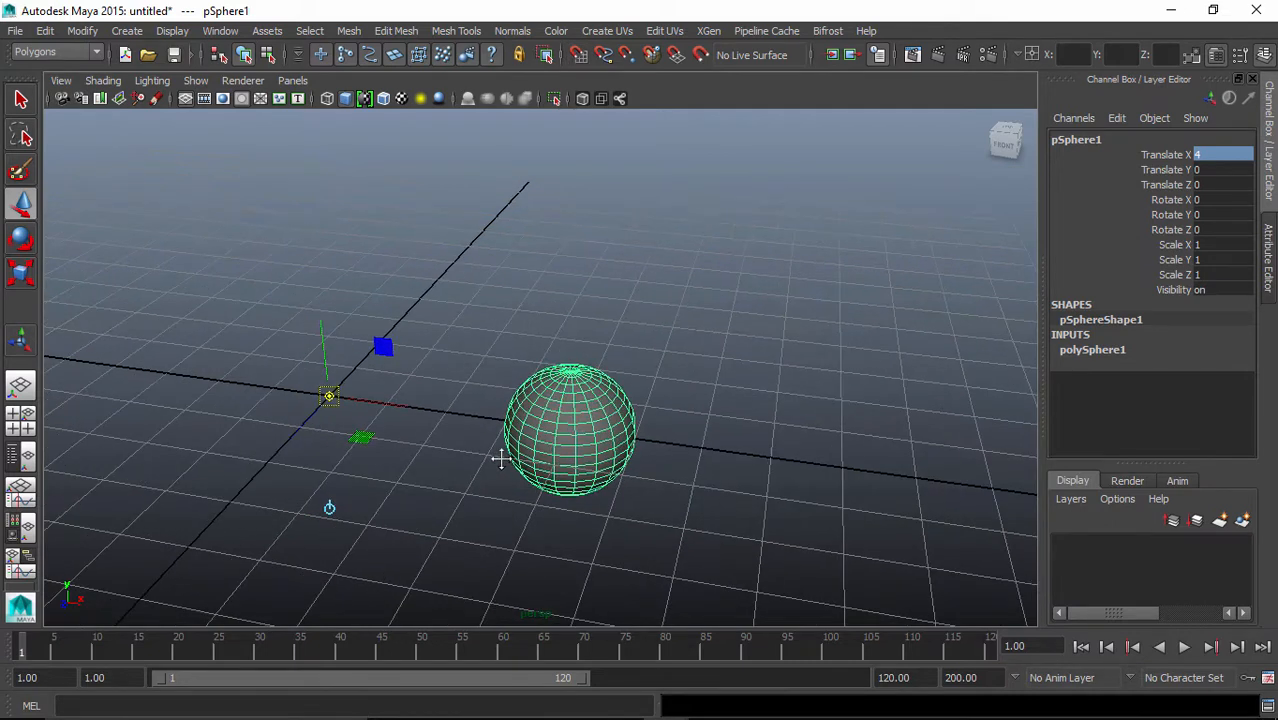
pyautogui.press('Insert')
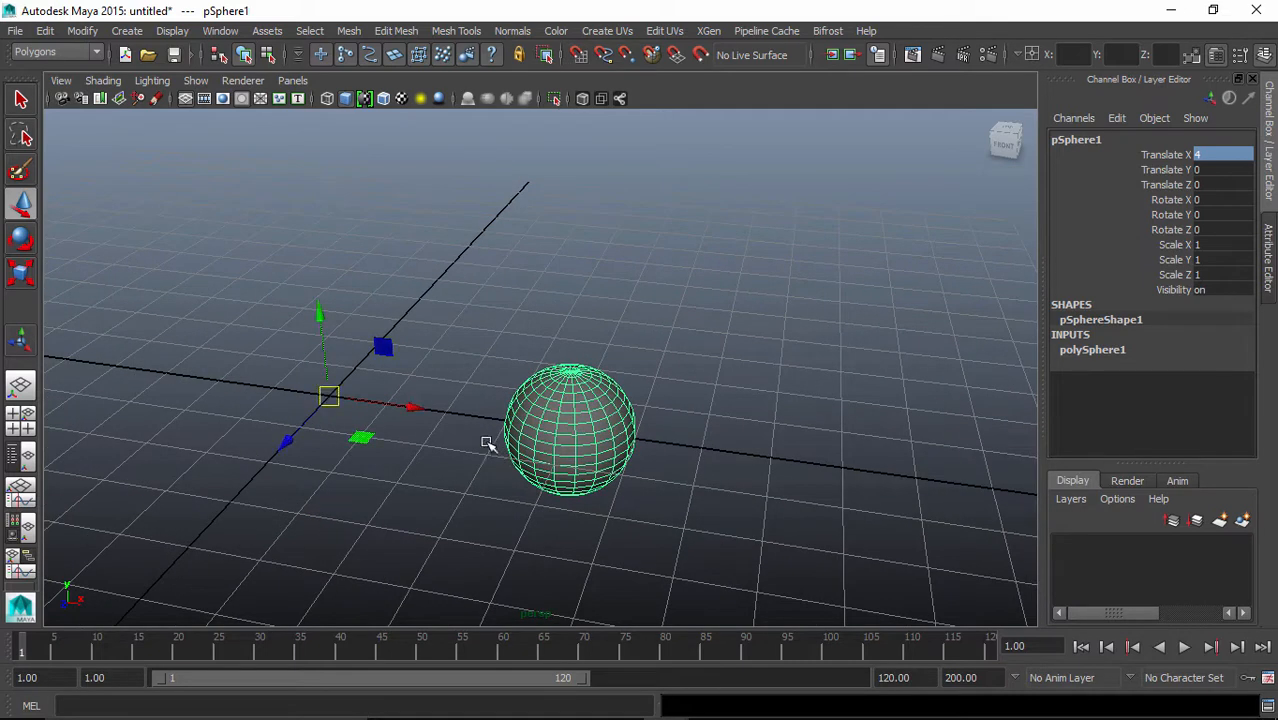
# - Duplicate the sphere and rotate the copy 30 degrees in Y around the pivot at the grid origin
pyautogui.keyDown('alt'); pyautogui.moveTo(487, 444); pyautogui.dragTo(539, 431); pyautogui.keyUp('alt')
pyautogui.keyDown('alt'); pyautogui.moveTo(482, 421); pyautogui.dragTo(502, 442, button='middle'); pyautogui.keyUp('alt')
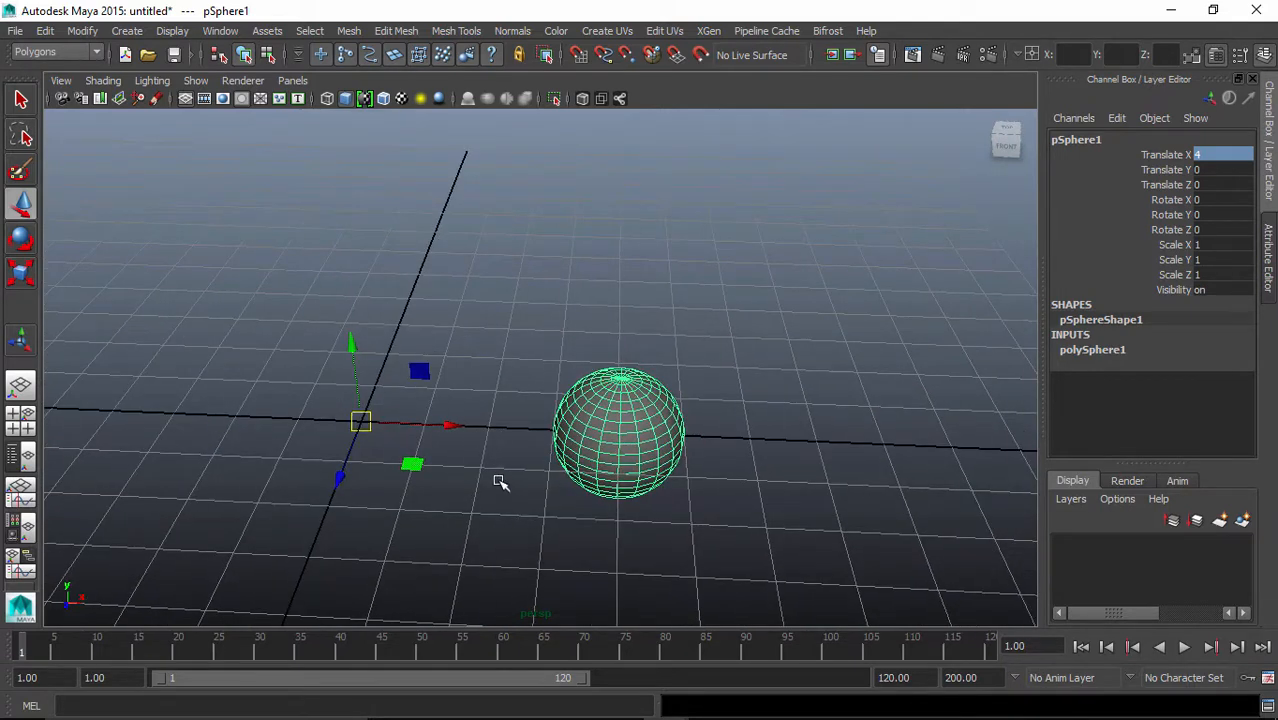
pyautogui.hotkey('ctrl', 'd')
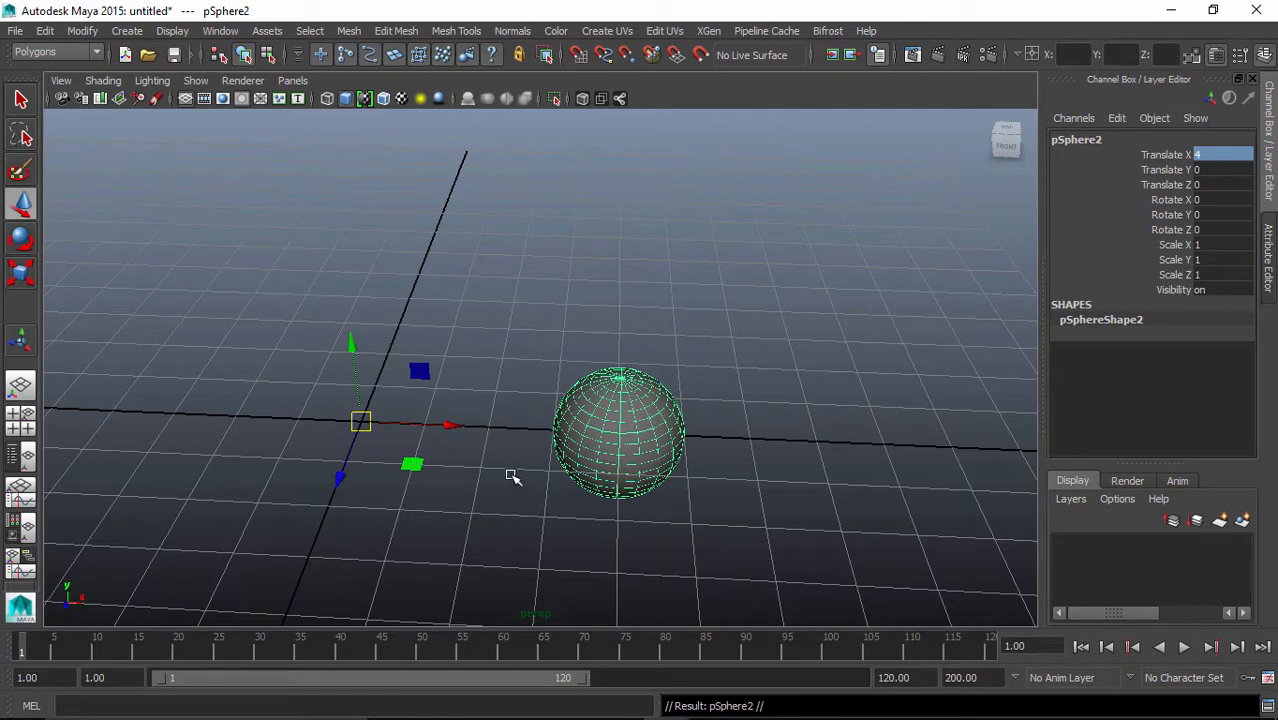
pyautogui.press('e')
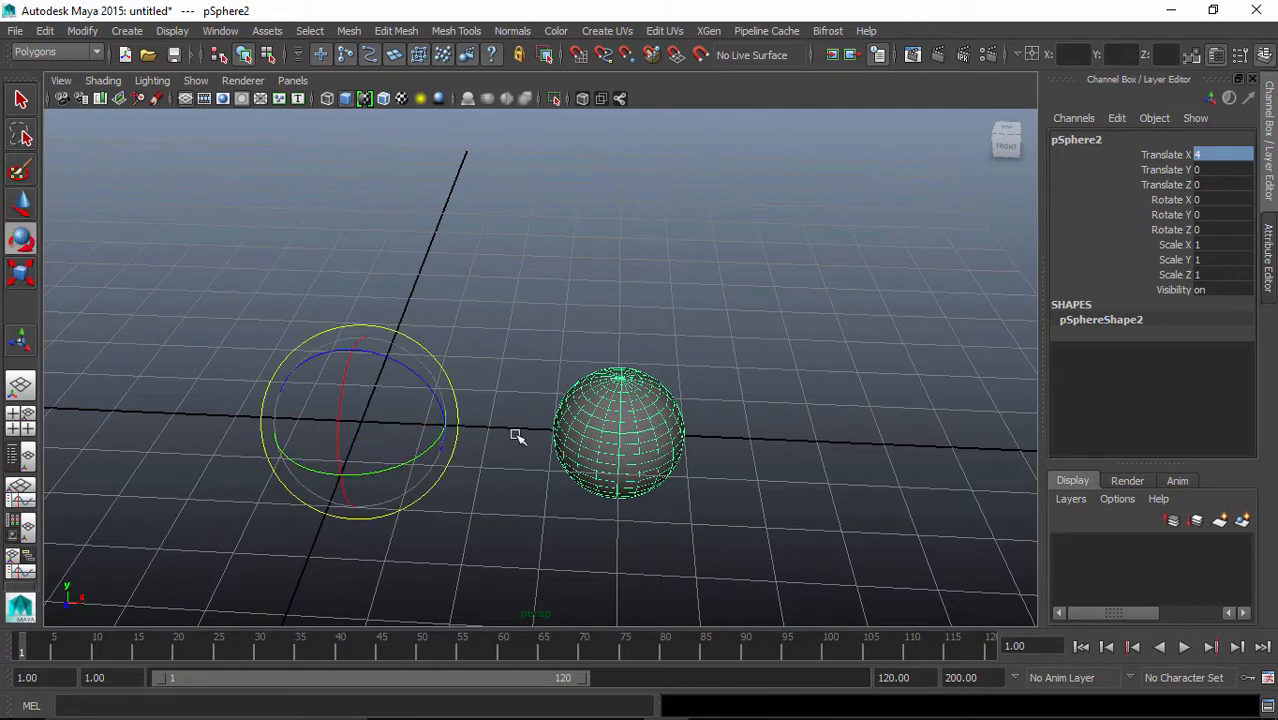
pyautogui.keyDown('alt'); pyautogui.moveTo(516, 436); pyautogui.dragTo(476, 454); pyautogui.keyUp('alt')
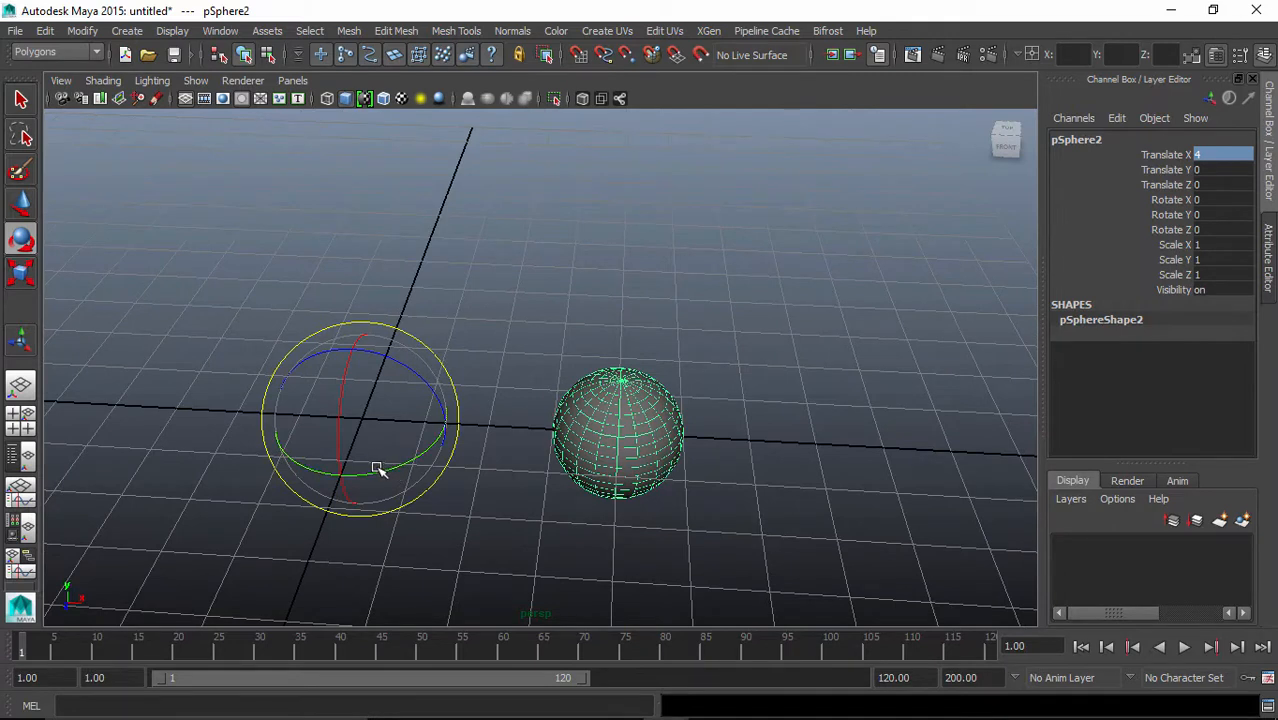
pyautogui.moveTo(377, 465); pyautogui.dragTo(398, 470)
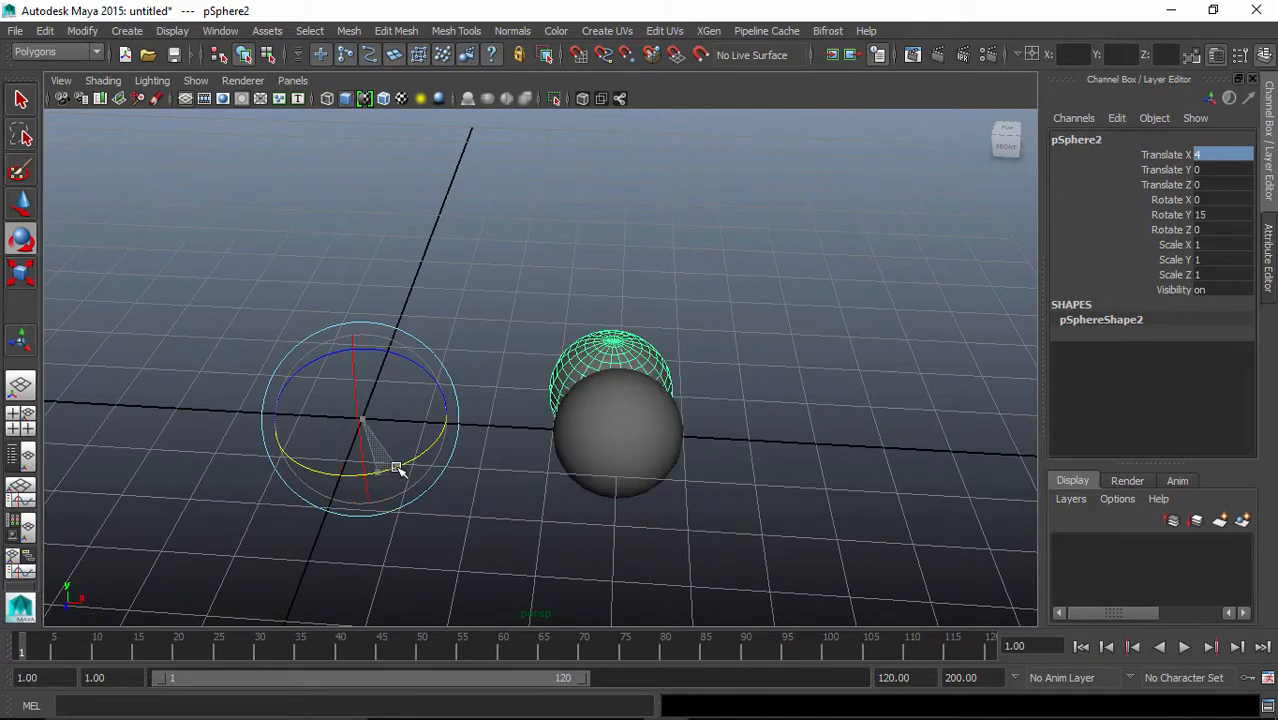
pyautogui.keyDown('alt'); pyautogui.moveTo(599, 408); pyautogui.dragTo(442, 517); pyautogui.keyUp('alt')
pyautogui.keyDown('alt'); pyautogui.moveTo(608, 440); pyautogui.dragTo(576, 483); pyautogui.keyUp('alt')
pyautogui.keyDown('alt'); pyautogui.moveTo(642, 414); pyautogui.dragTo(636, 488, button='middle'); pyautogui.keyUp('alt')
pyautogui.scroll(2, 636, 426)
pyautogui.scroll(-4, 641, 463)
pyautogui.keyDown('alt'); pyautogui.moveTo(636, 488); pyautogui.dragTo(608, 445); pyautogui.keyUp('alt')
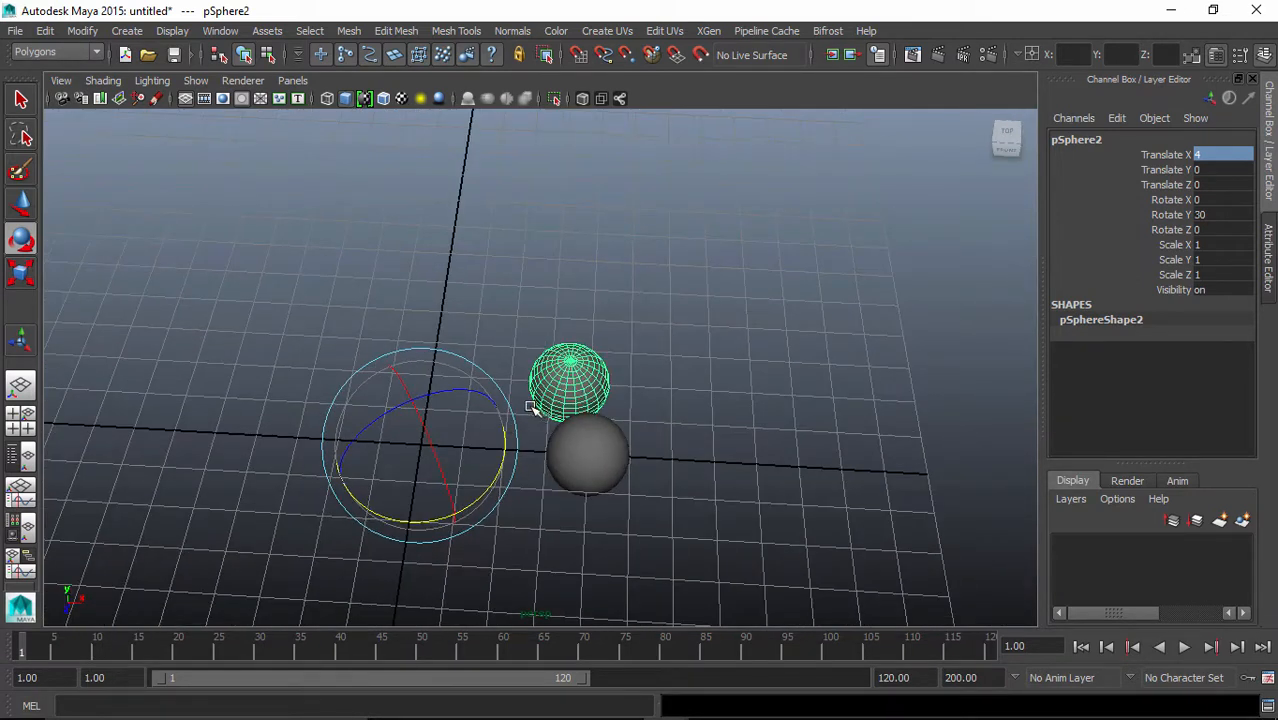
# - Repeat the duplicate with the same 30-degree rotation until twelve spheres form a closed ring, and clear the selection
pyautogui.hotkey('shift', 'd')
pyautogui.hotkey('shift', 'd')
pyautogui.hotkey('shift', 'd')
pyautogui.hotkey('shift', 'd')
pyautogui.hotkey('shift', 'd')
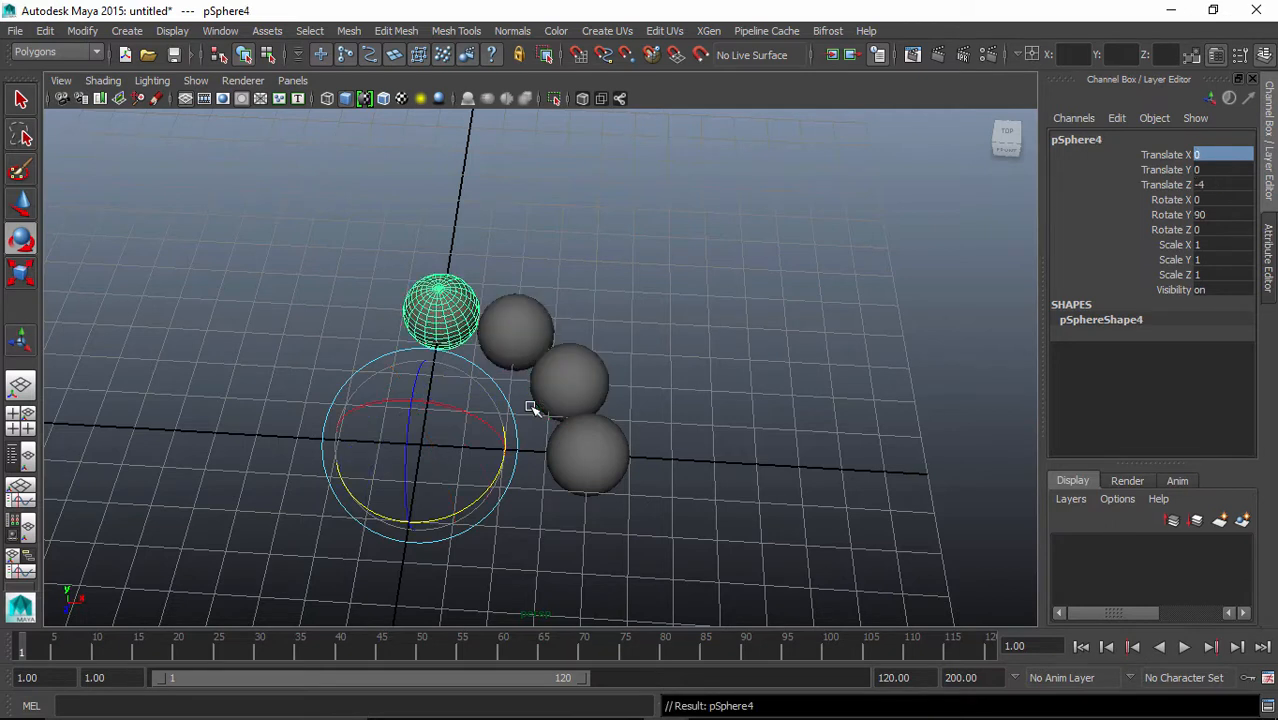
pyautogui.hotkey('shift', 'd')
pyautogui.hotkey('shift', 'd')
pyautogui.hotkey('shift', 'd')
pyautogui.hotkey('shift', 'd')
pyautogui.hotkey('shift', 'd')
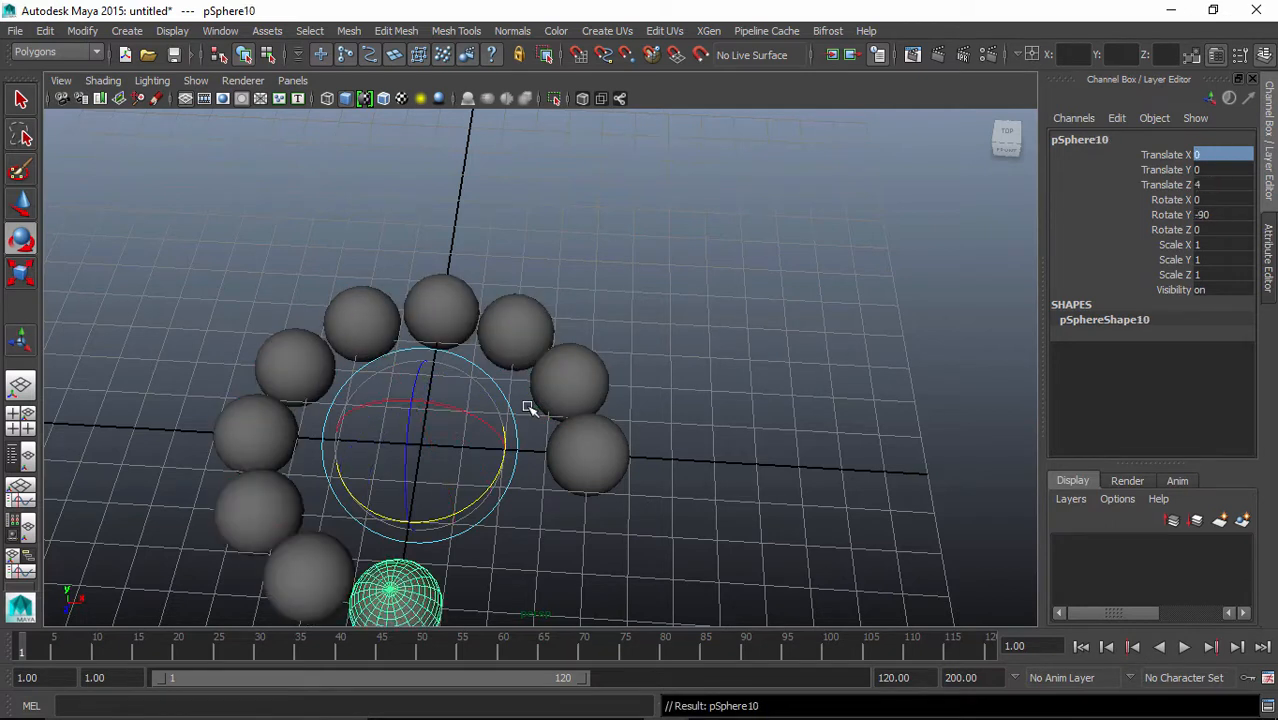
pyautogui.keyDown('alt'); pyautogui.moveTo(633, 379); pyautogui.dragTo(808, 408); pyautogui.keyUp('alt')
pyautogui.click(734, 290)
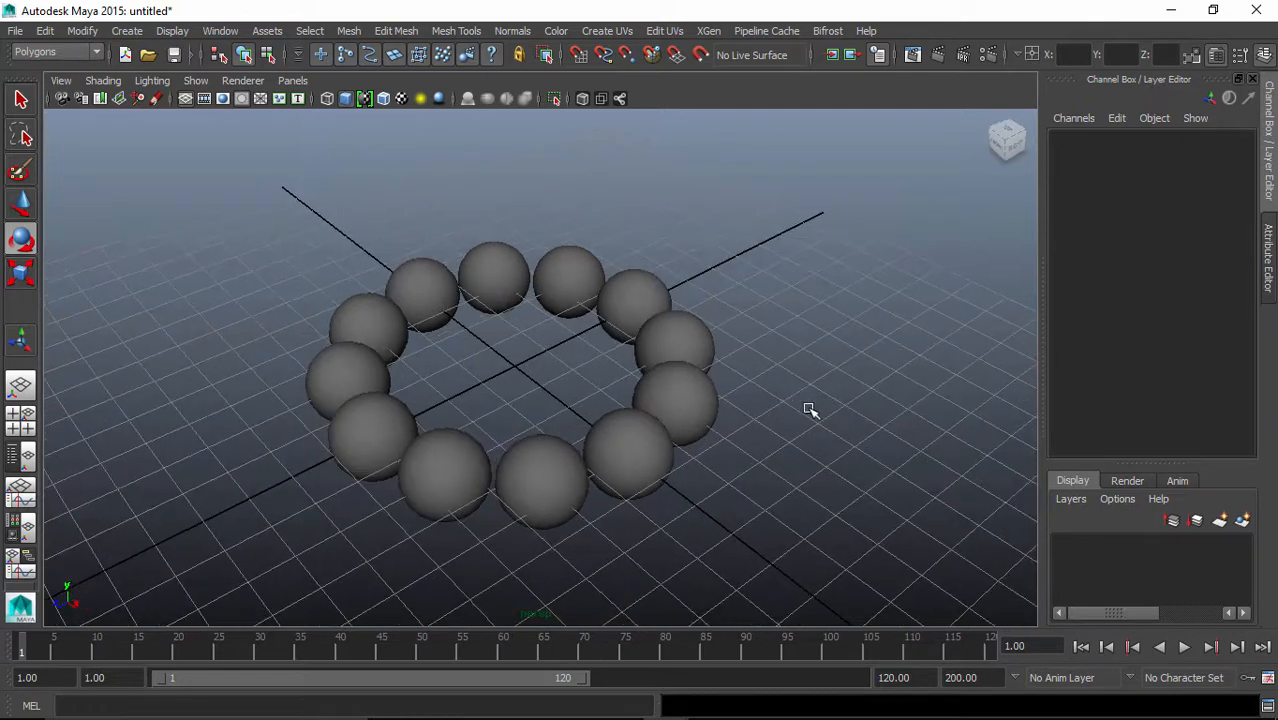
# - Select all the spheres in the ring, combine them into a single mesh, and deselect it
pyautogui.keyDown('alt'); pyautogui.moveTo(808, 408); pyautogui.dragTo(733, 359, button='right'); pyautogui.keyUp('alt')
pyautogui.keyDown('alt'); pyautogui.moveTo(733, 359); pyautogui.dragTo(725, 390); pyautogui.keyUp('alt')
pyautogui.keyDown('alt'); pyautogui.moveTo(725, 390); pyautogui.dragTo(732, 411, button='right'); pyautogui.keyUp('alt')
pyautogui.keyDown('alt'); pyautogui.moveTo(757, 470); pyautogui.dragTo(744, 452); pyautogui.keyUp('alt')
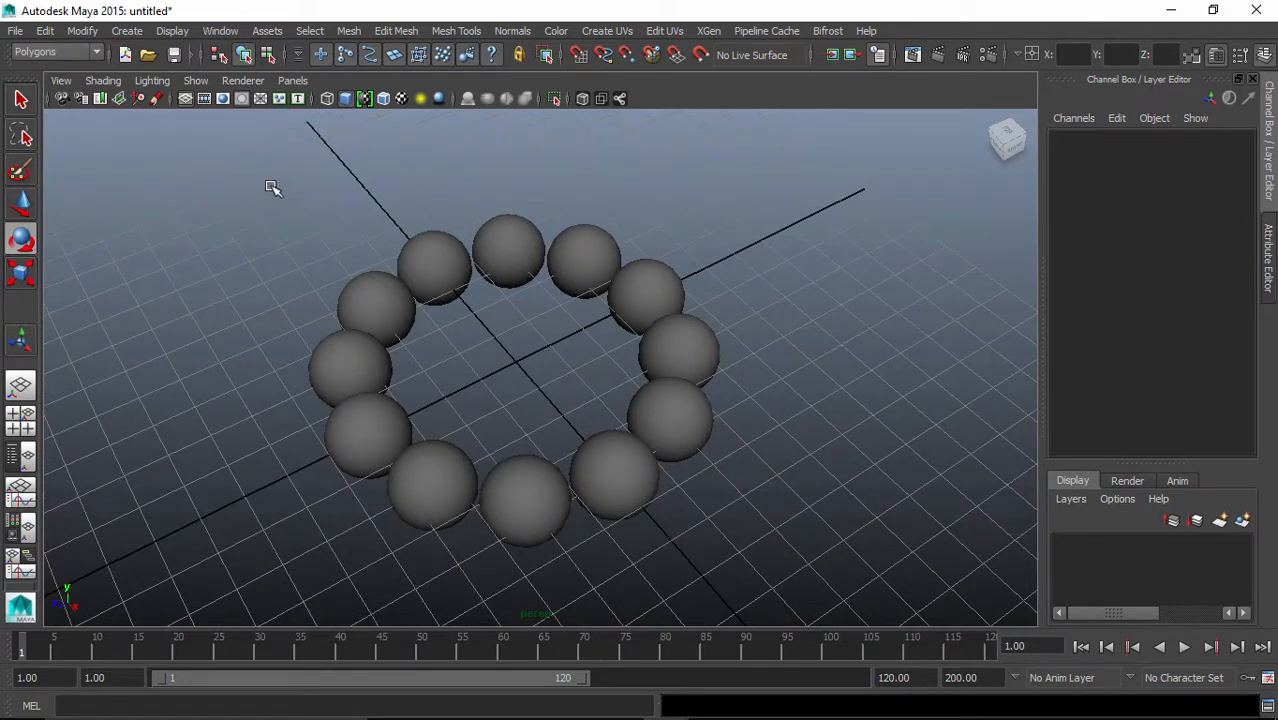
pyautogui.moveTo(249, 300); pyautogui.dragTo(762, 549)
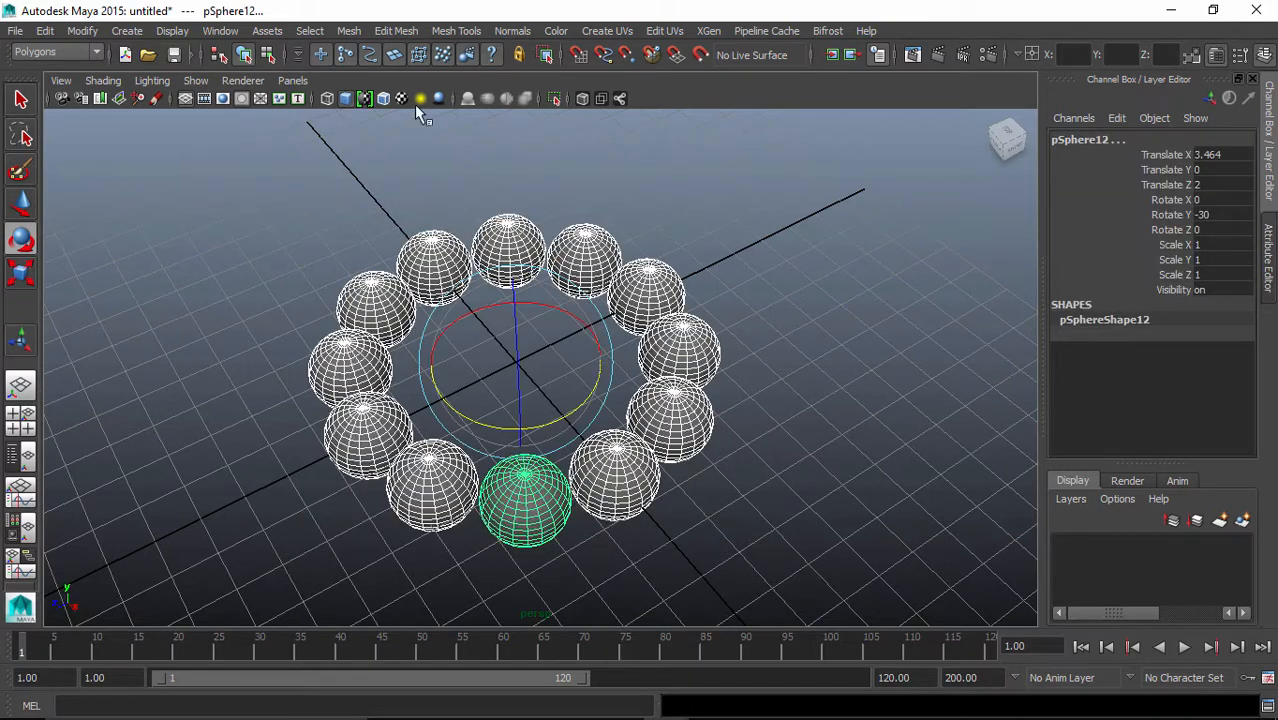
pyautogui.click(349, 31)
pyautogui.click(376, 89)
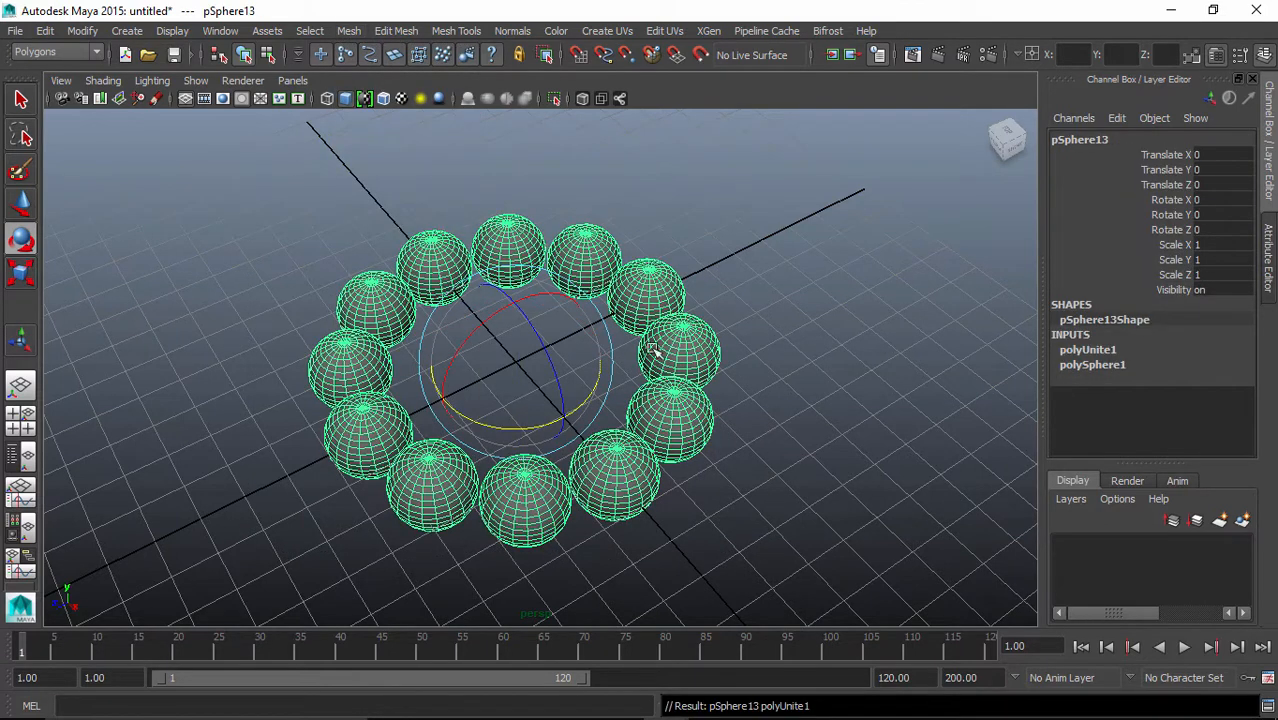
pyautogui.click(813, 405)
pyautogui.keyDown('alt'); pyautogui.moveTo(756, 410); pyautogui.dragTo(794, 441); pyautogui.keyUp('alt')
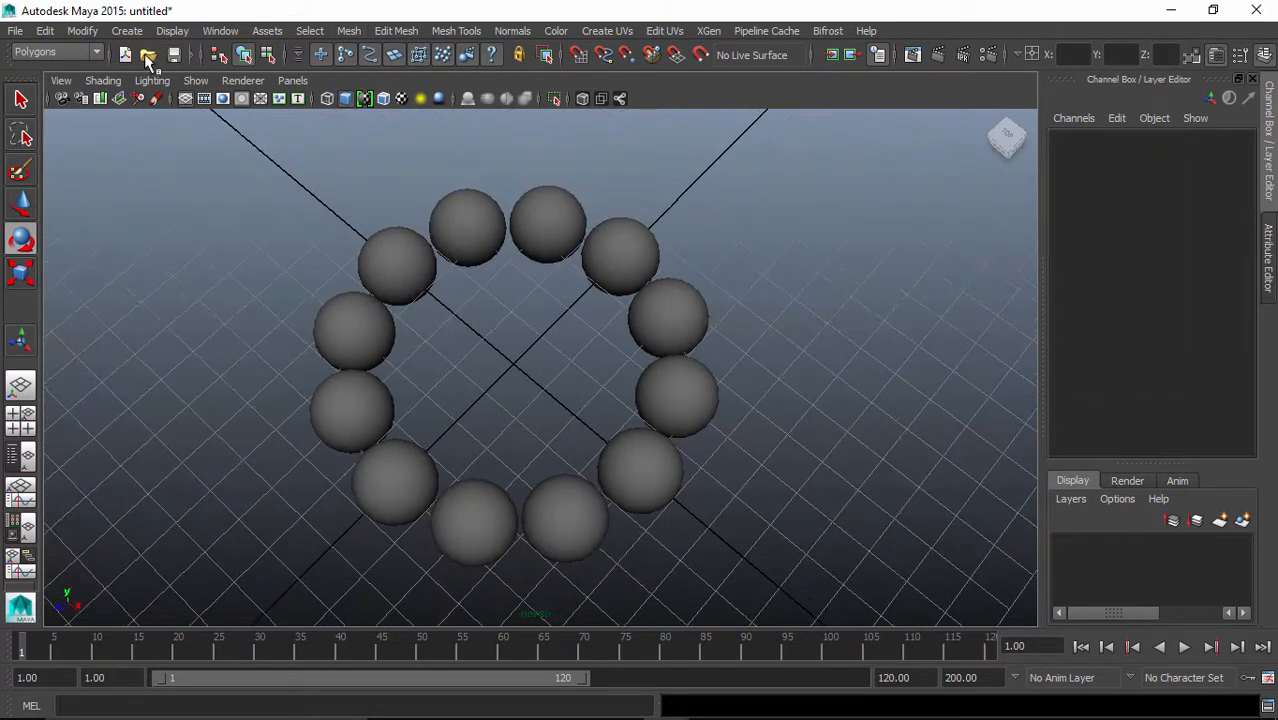
# - Create a polygon pipe primitive at the grid origin, inside the ring of spheres
pyautogui.click(121, 33)
pyautogui.moveTo(190, 77)
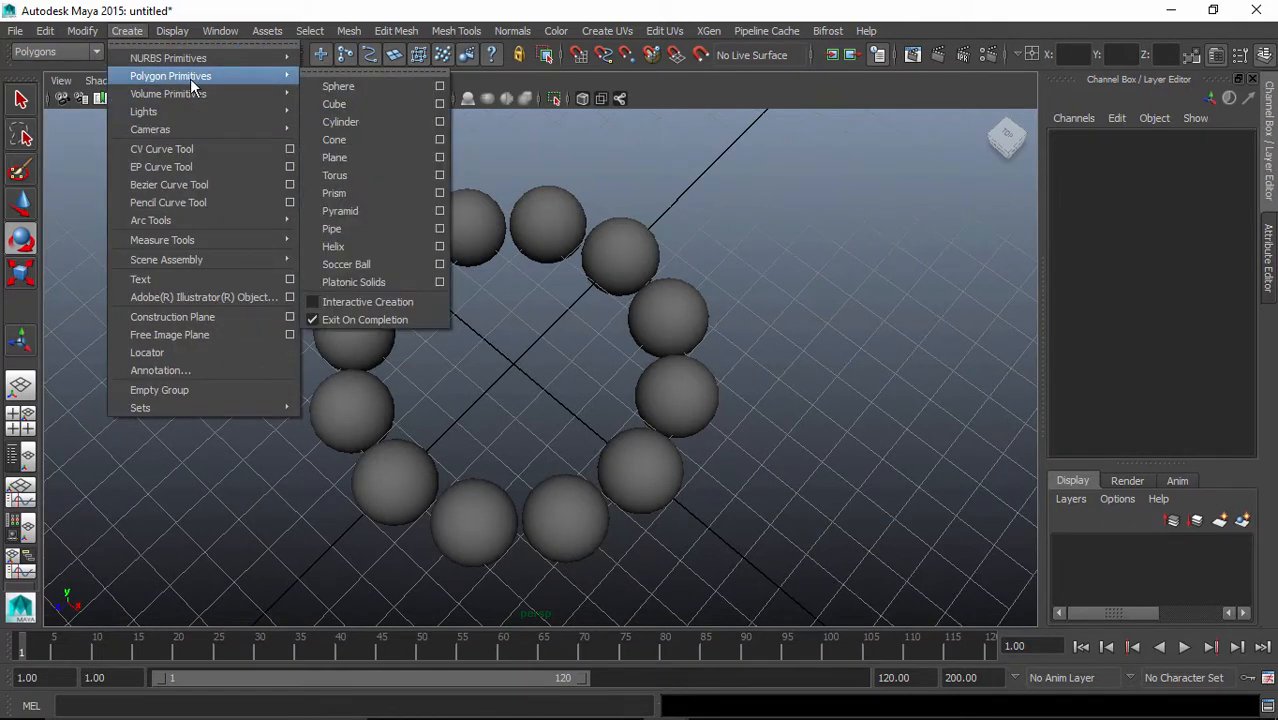
pyautogui.click(331, 228)
pyautogui.keyDown('alt'); pyautogui.moveTo(471, 305); pyautogui.dragTo(520, 300); pyautogui.keyUp('alt')
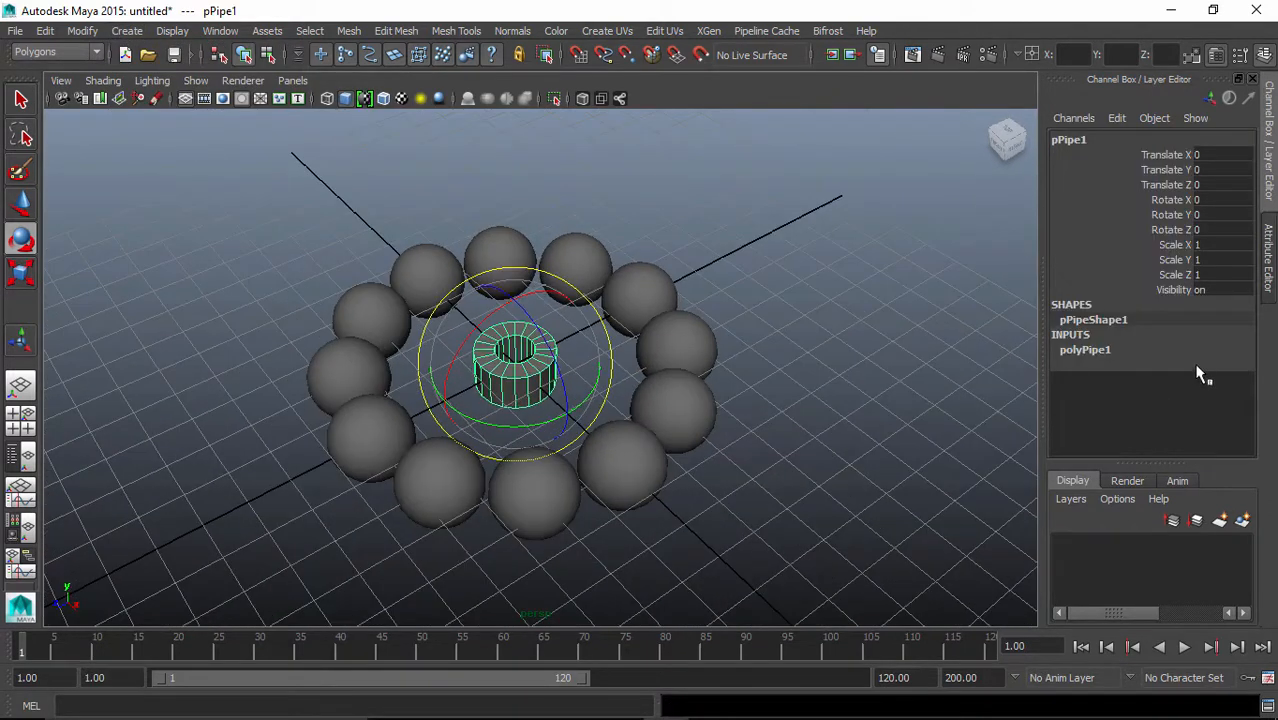
# - Try radii of 4 and 3.5 for the pipe, and settle on a radius of 3
pyautogui.click(1100, 352)
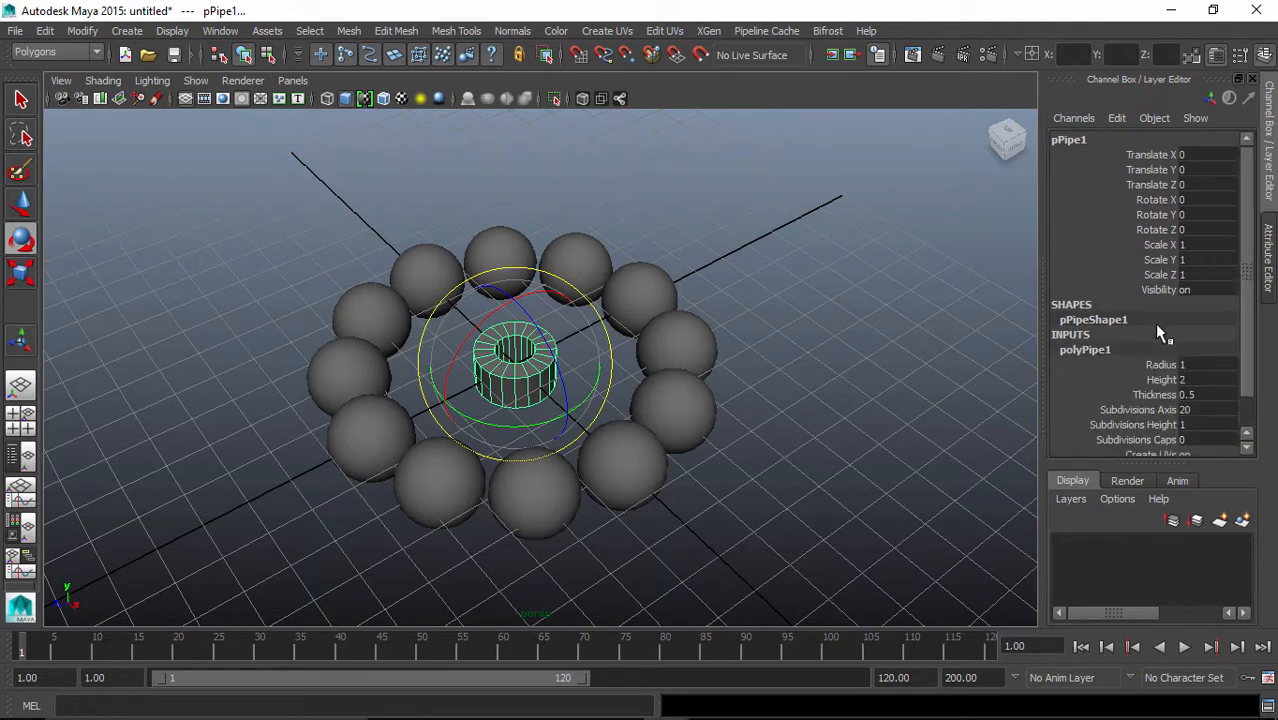
pyautogui.scroll(-1, 1160, 332)
pyautogui.doubleClick(1184, 334)
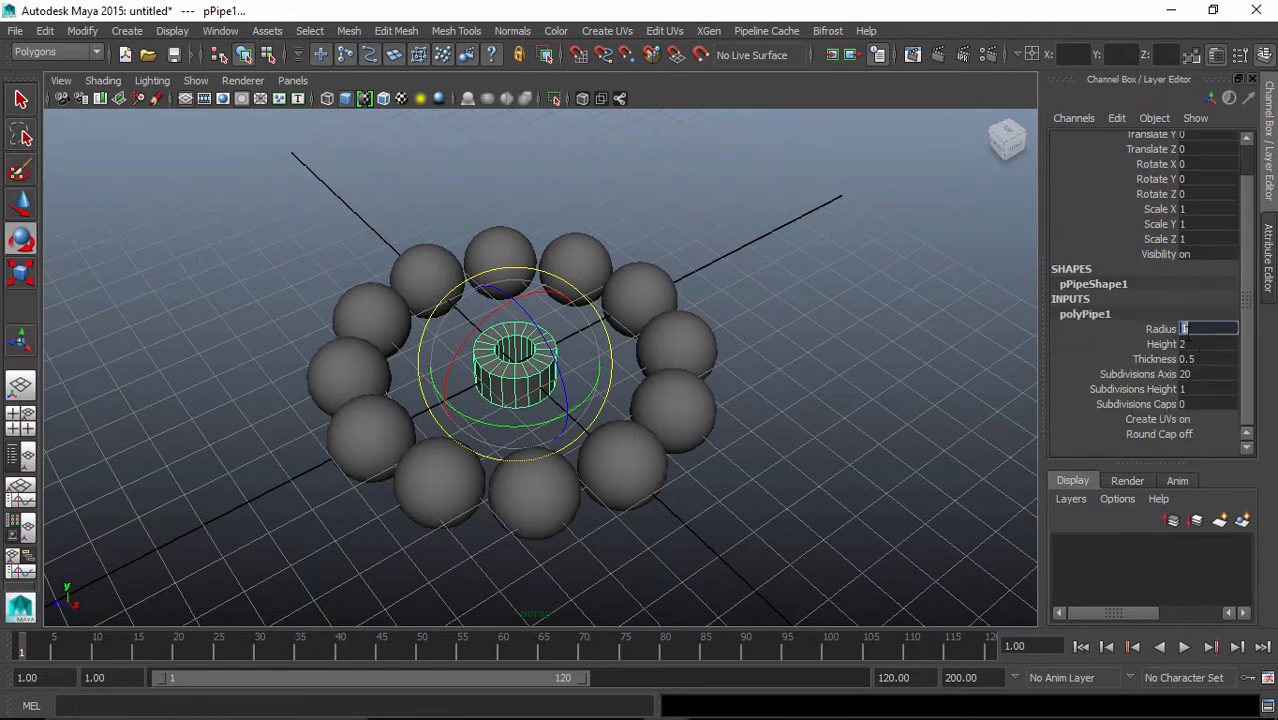
pyautogui.press('Return')
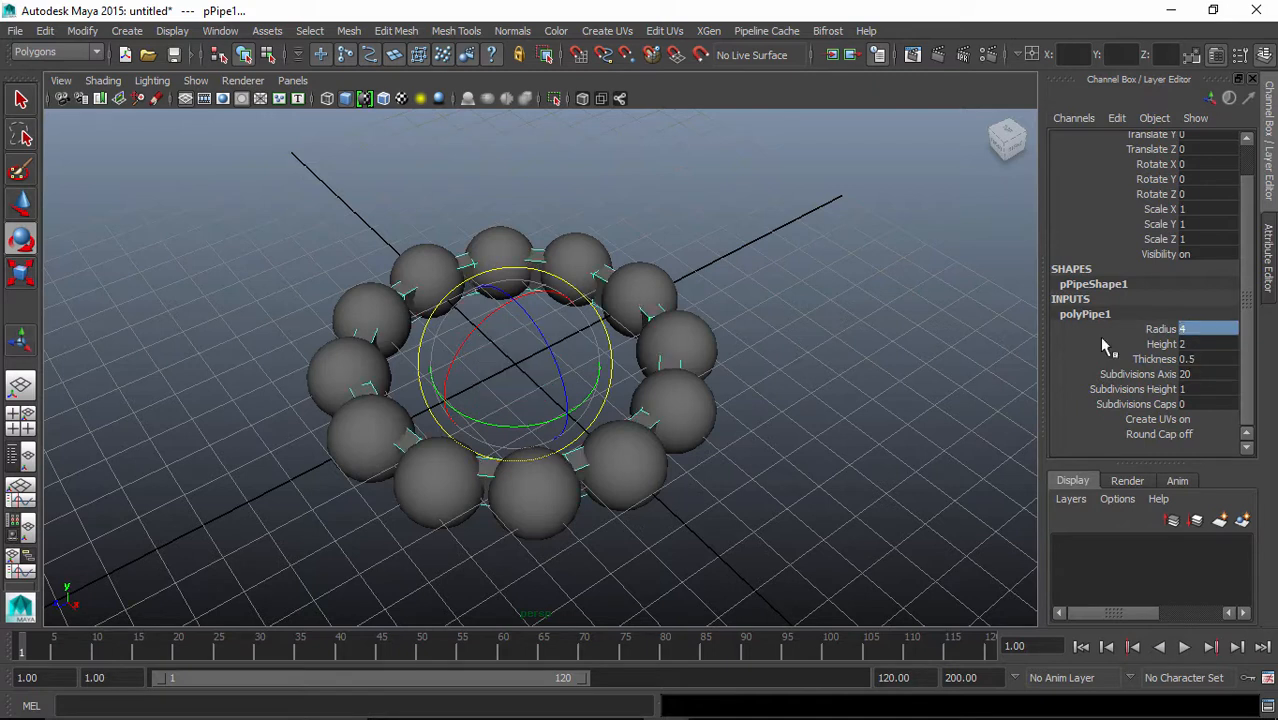
pyautogui.keyDown('alt'); pyautogui.moveTo(746, 328); pyautogui.dragTo(722, 314); pyautogui.keyUp('alt')
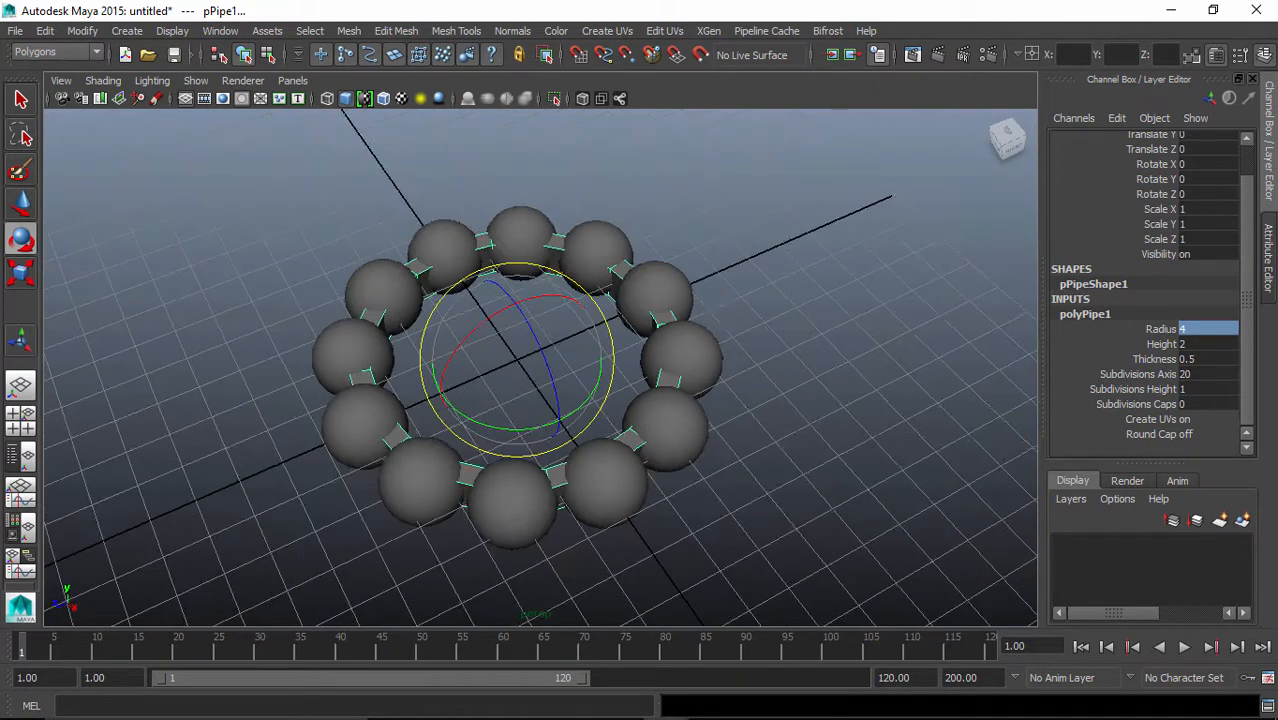
pyautogui.doubleClick(1193, 330)
pyautogui.write('3.5')
pyautogui.press('Return')
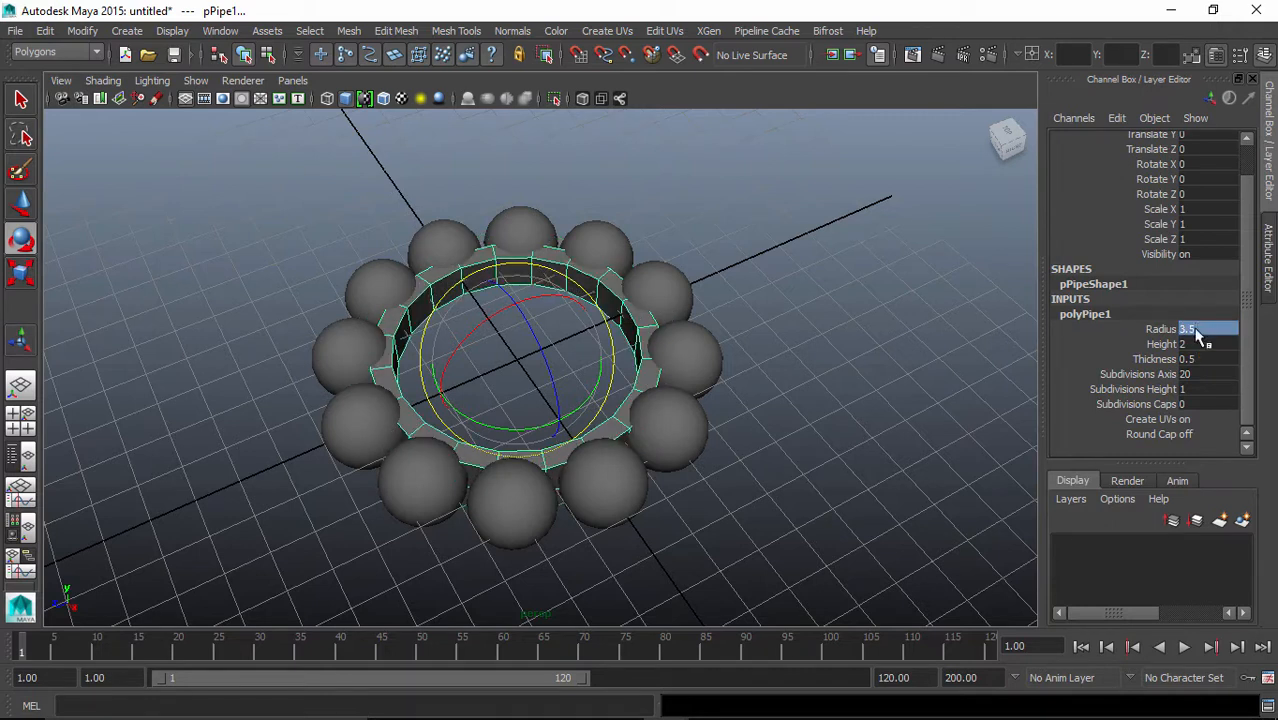
pyautogui.doubleClick(1196, 329)
pyautogui.write('3')
pyautogui.press('Return')
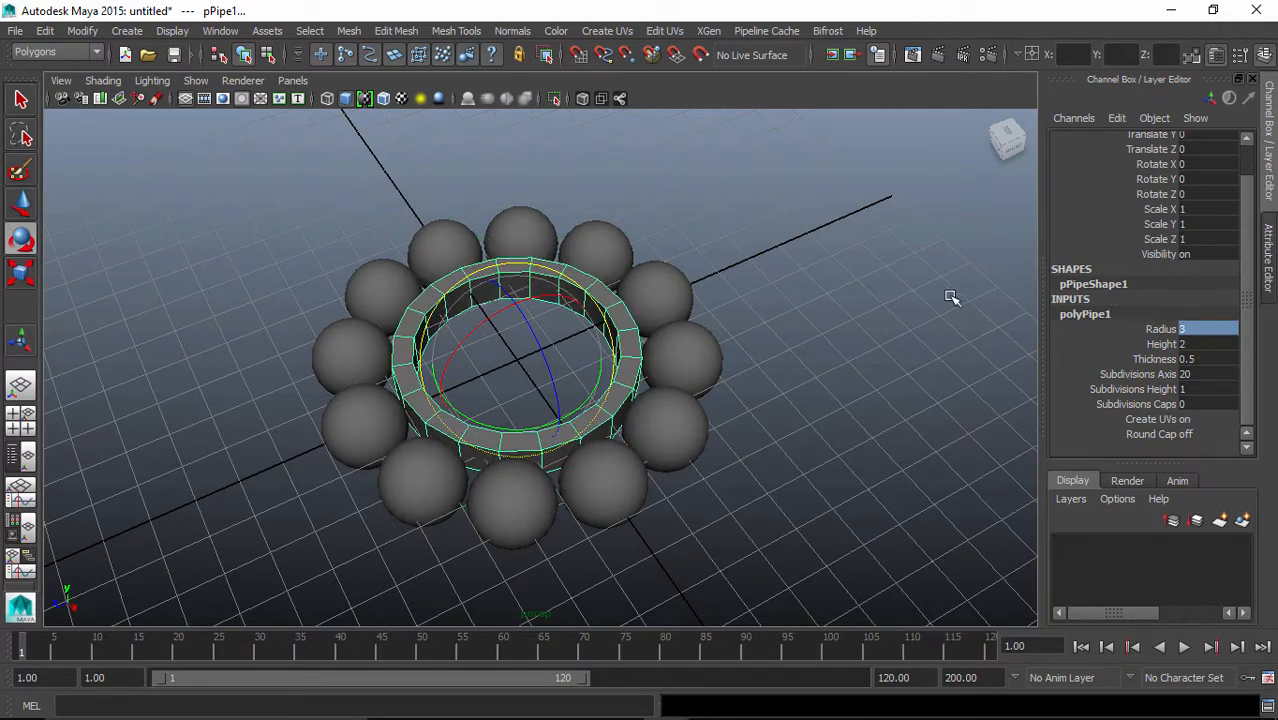
# - Try pipe heights of 3 and 4, comparing the pipe with the surrounding spheres from the side
pyautogui.keyDown('alt'); pyautogui.moveTo(850, 282); pyautogui.dragTo(873, 342); pyautogui.keyUp('alt')
pyautogui.click(1188, 345)
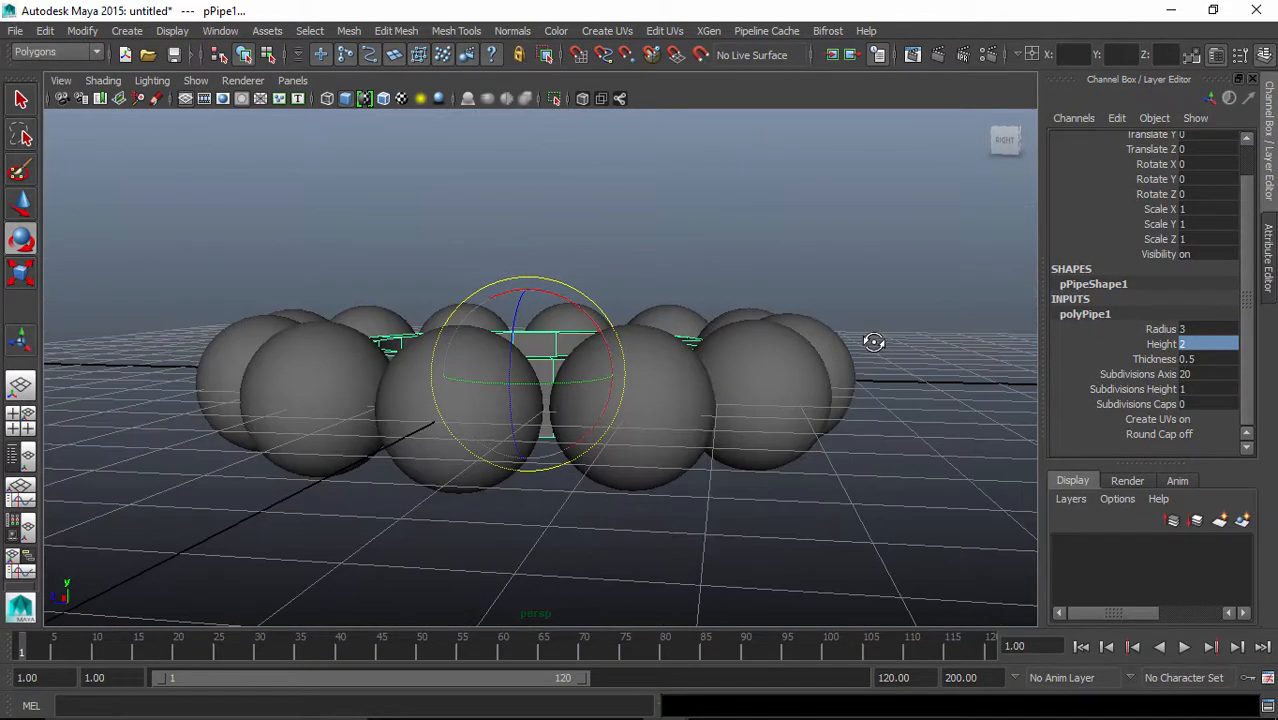
pyautogui.press('3')
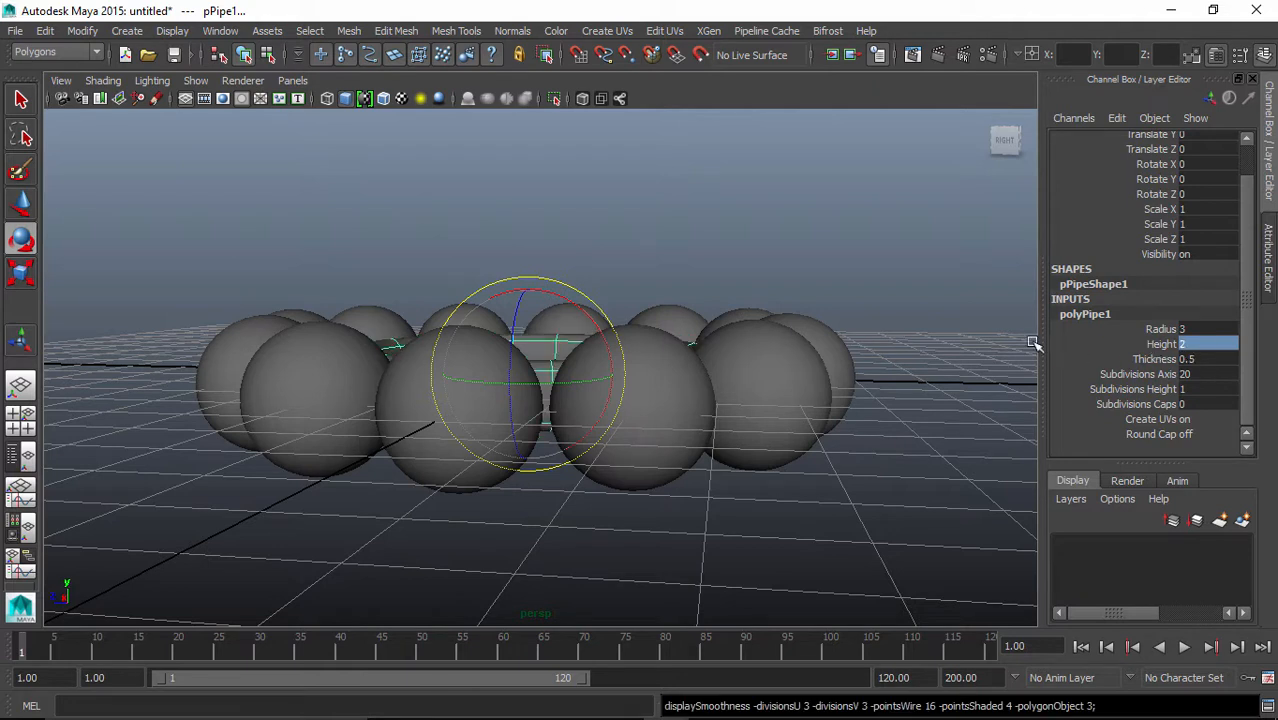
pyautogui.click(1186, 344)
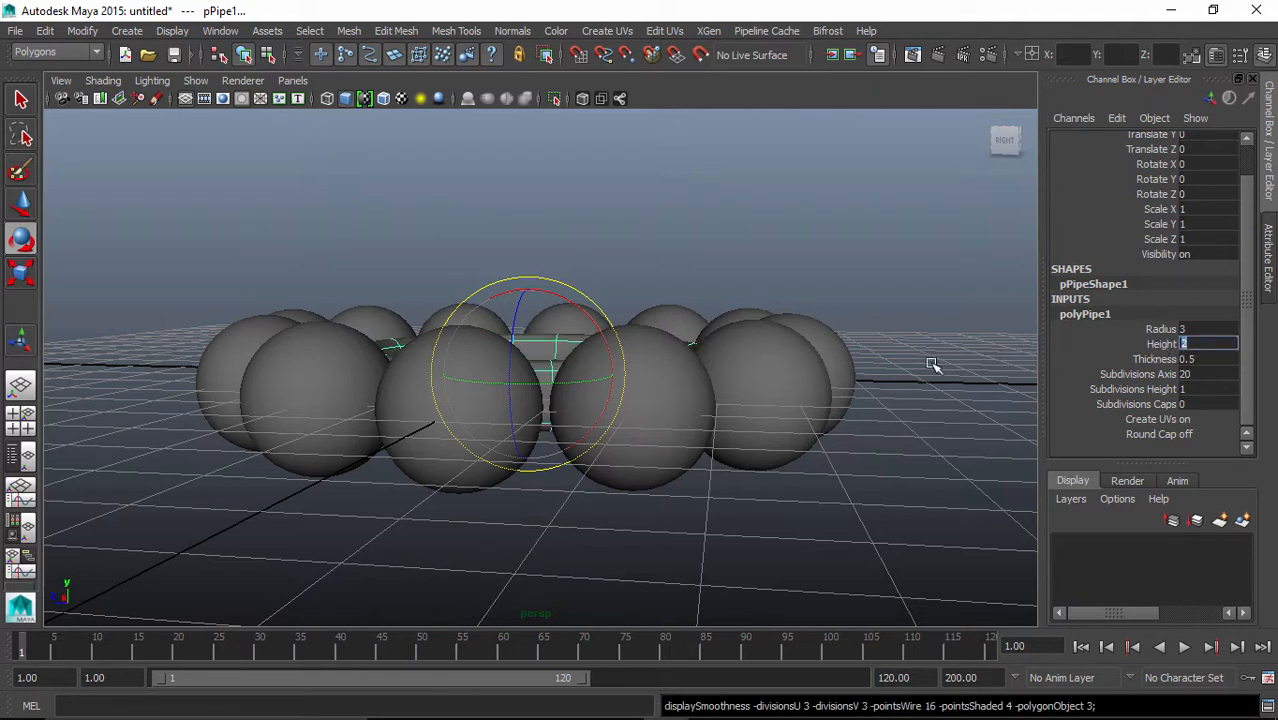
pyautogui.write('1')
pyautogui.press('Return')
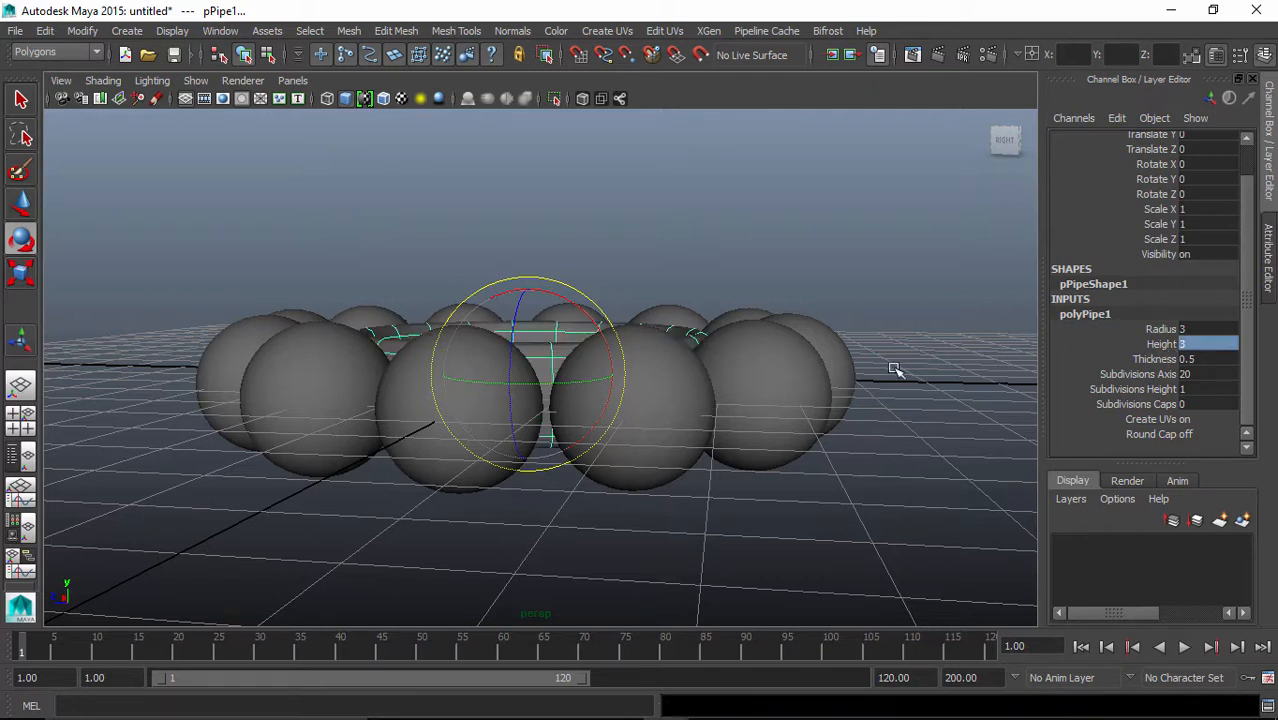
pyautogui.click(1196, 344)
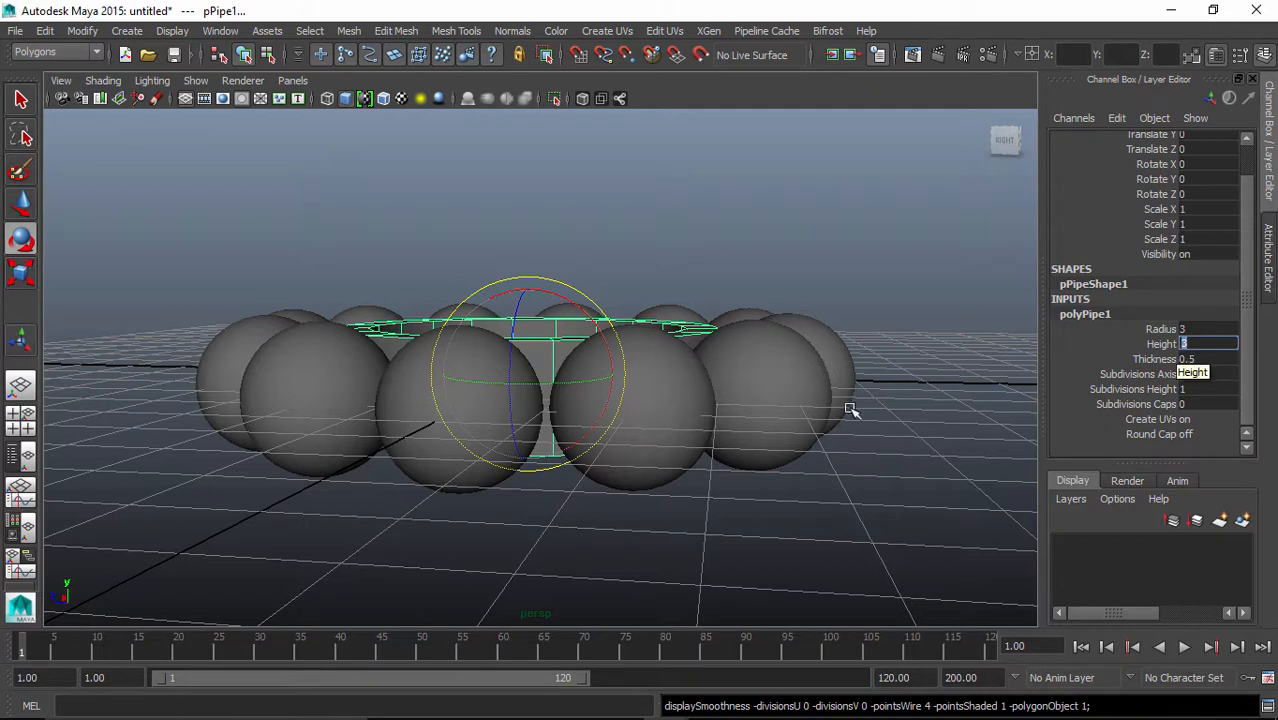
pyautogui.keyDown('alt'); pyautogui.moveTo(842, 417); pyautogui.dragTo(868, 424); pyautogui.keyUp('alt')
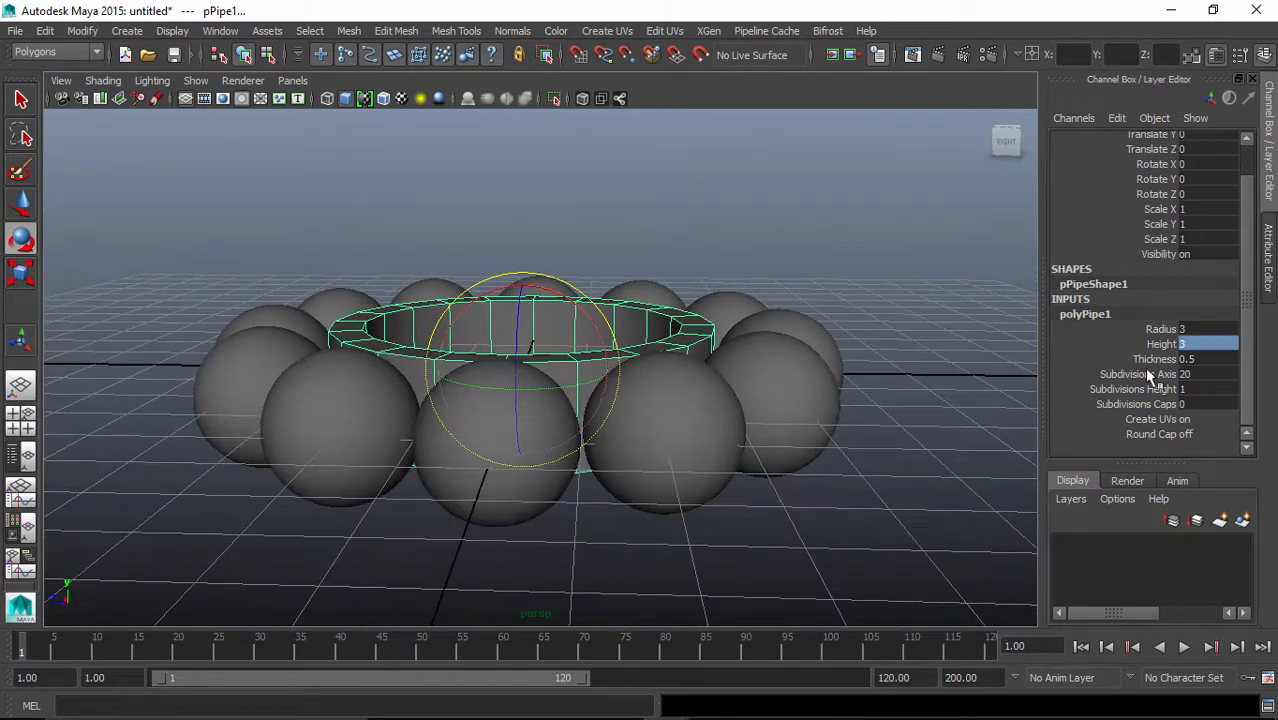
pyautogui.write('4')
pyautogui.press('Return')
# - Set the pipe's axis subdivisions to 40
pyautogui.keyDown('alt'); pyautogui.moveTo(864, 357); pyautogui.dragTo(905, 440); pyautogui.keyUp('alt')
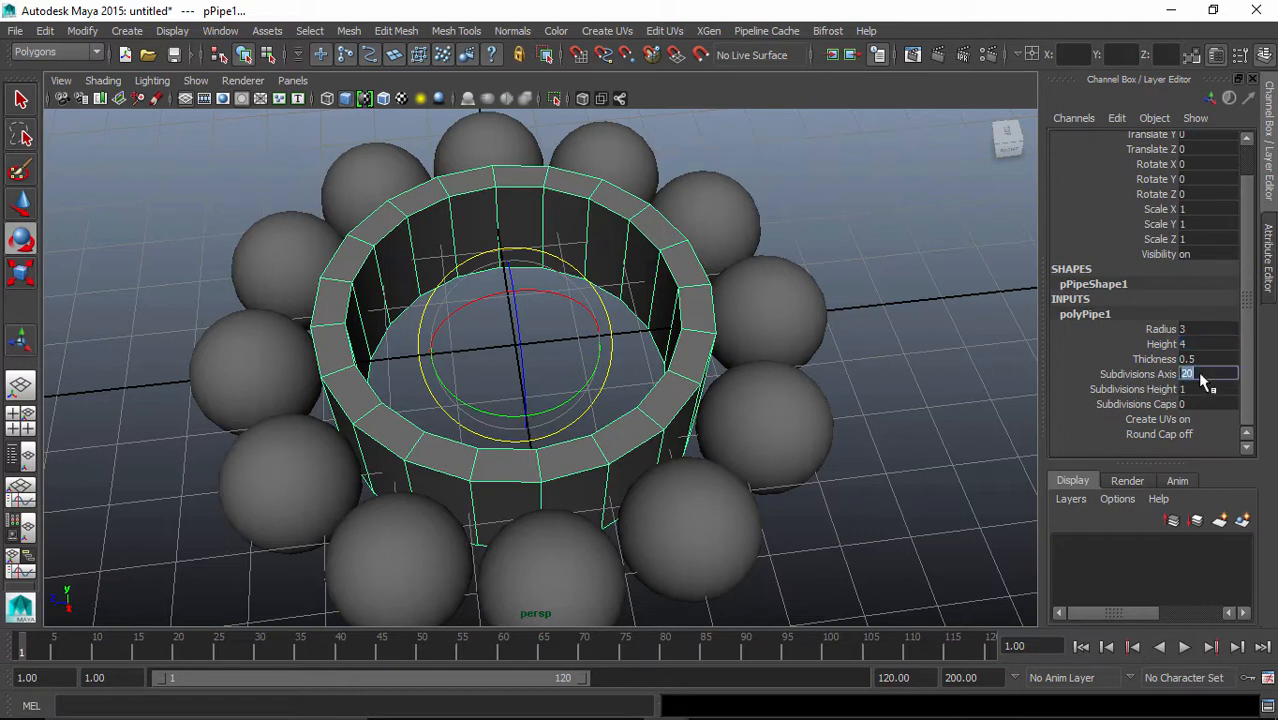
pyautogui.press('Return')
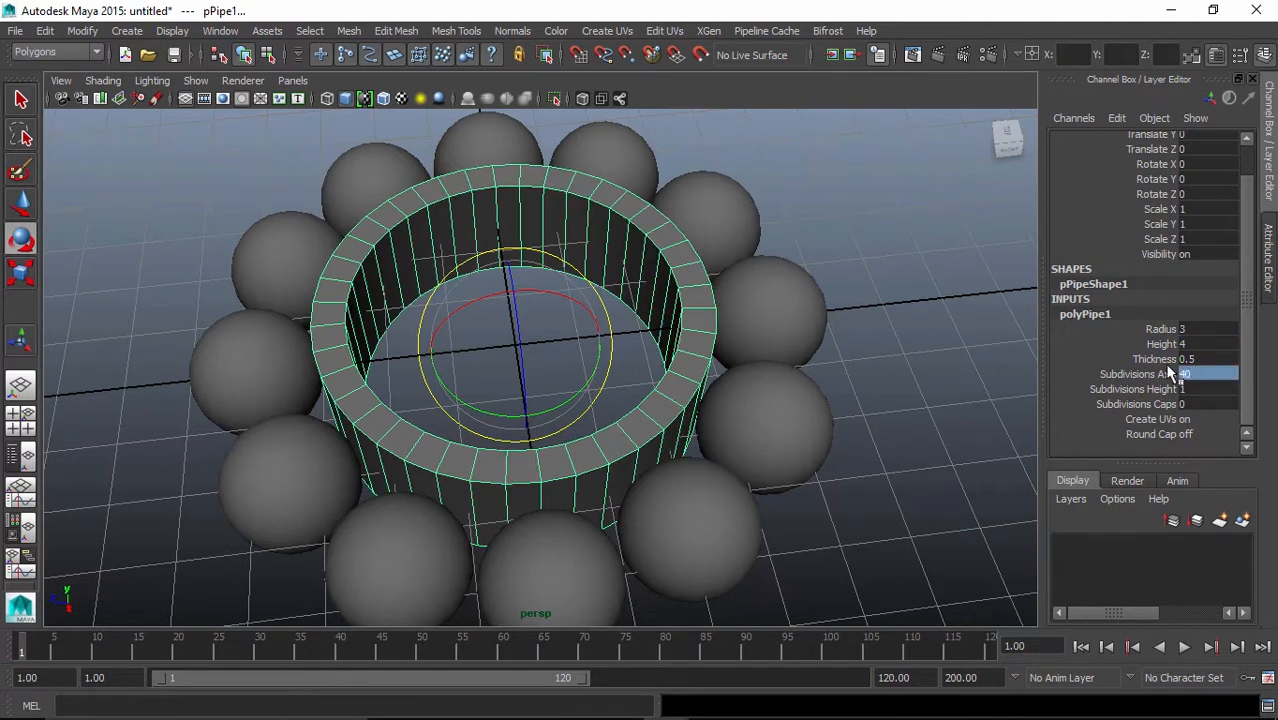
pyautogui.keyDown('alt'); pyautogui.moveTo(887, 371); pyautogui.dragTo(873, 309); pyautogui.keyUp('alt')
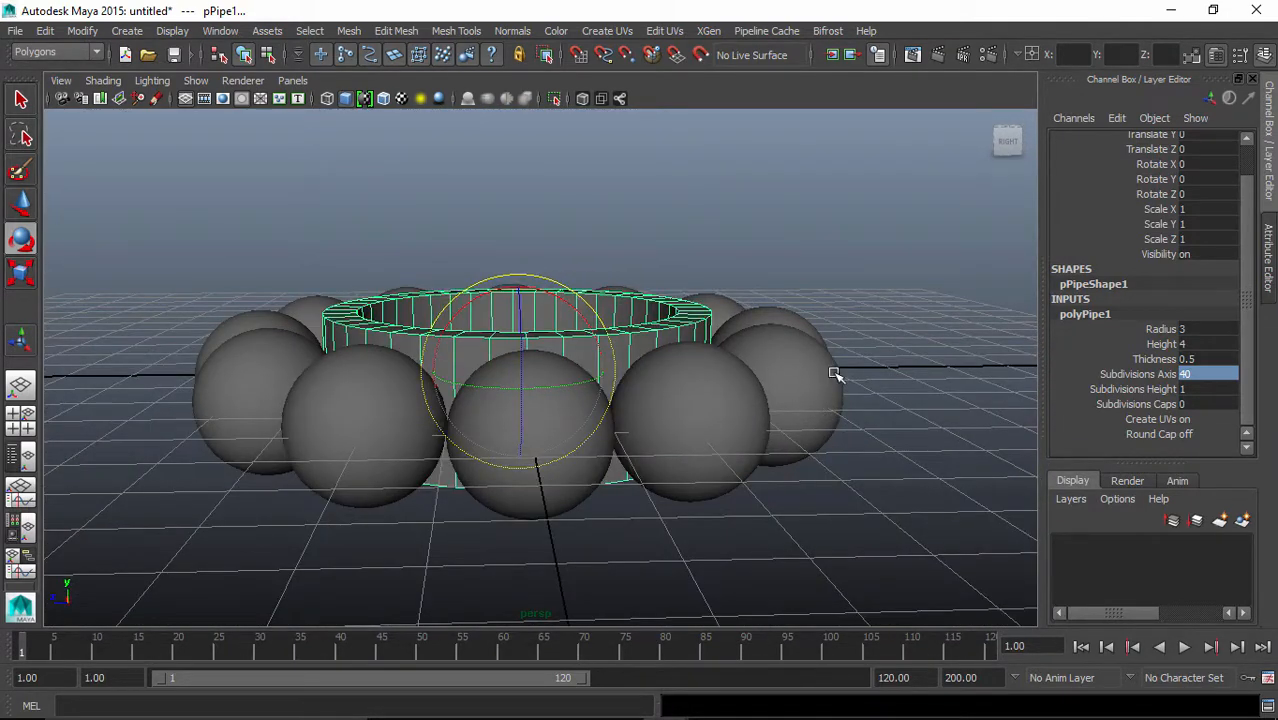
pyautogui.keyDown('alt'); pyautogui.moveTo(833, 371); pyautogui.dragTo(822, 357); pyautogui.keyUp('alt')
pyautogui.write('40')
# - Set the pipe's height to 4.2
pyautogui.click(1188, 344)
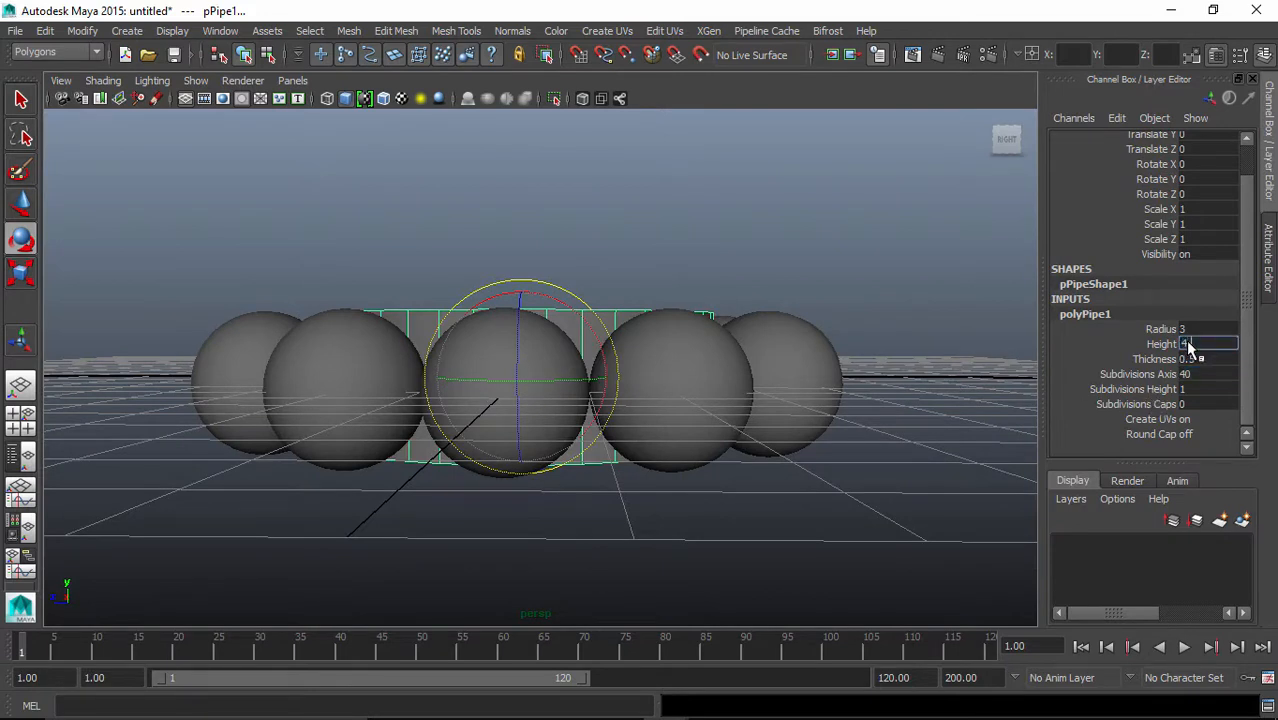
pyautogui.write('4.2')
pyautogui.press('Return')
pyautogui.keyDown('alt'); pyautogui.moveTo(772, 292); pyautogui.dragTo(792, 353); pyautogui.keyUp('alt')
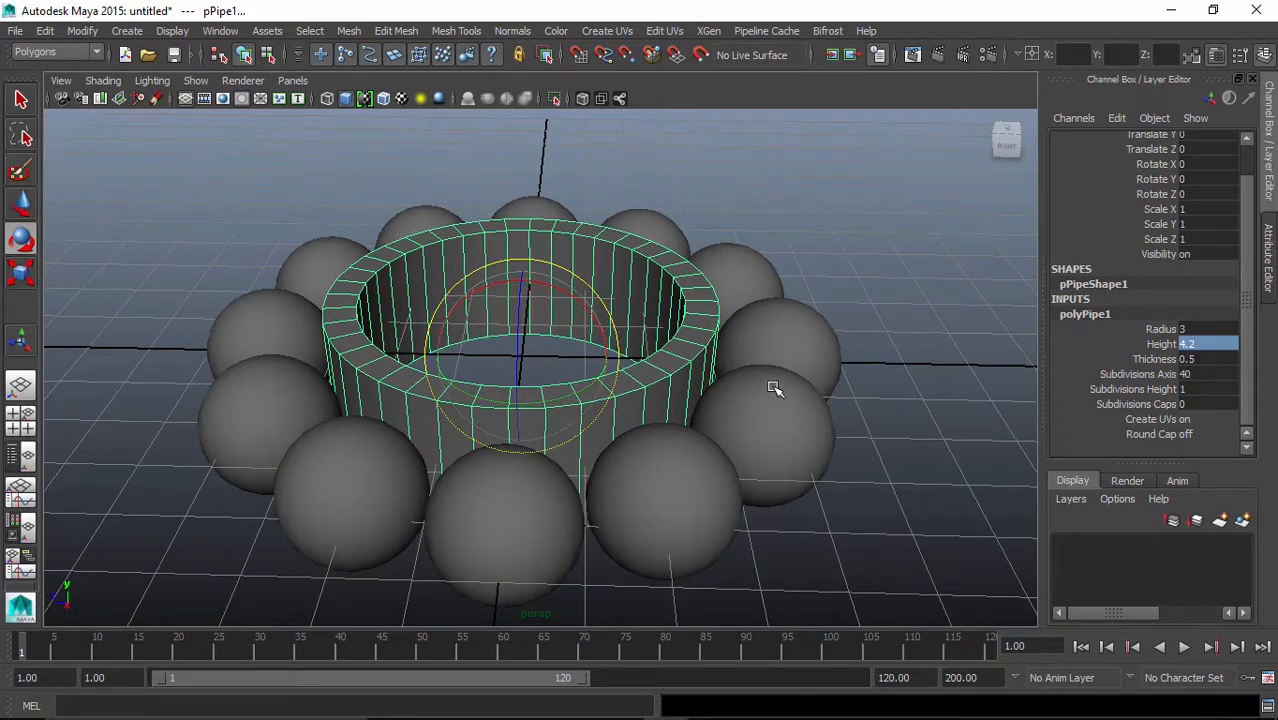
# - Switch the pipe to edge selection and select both inner edge loops, on its upper and lower rims
pyautogui.moveTo(686, 254); pyautogui.dragTo(661, 205, button='right')
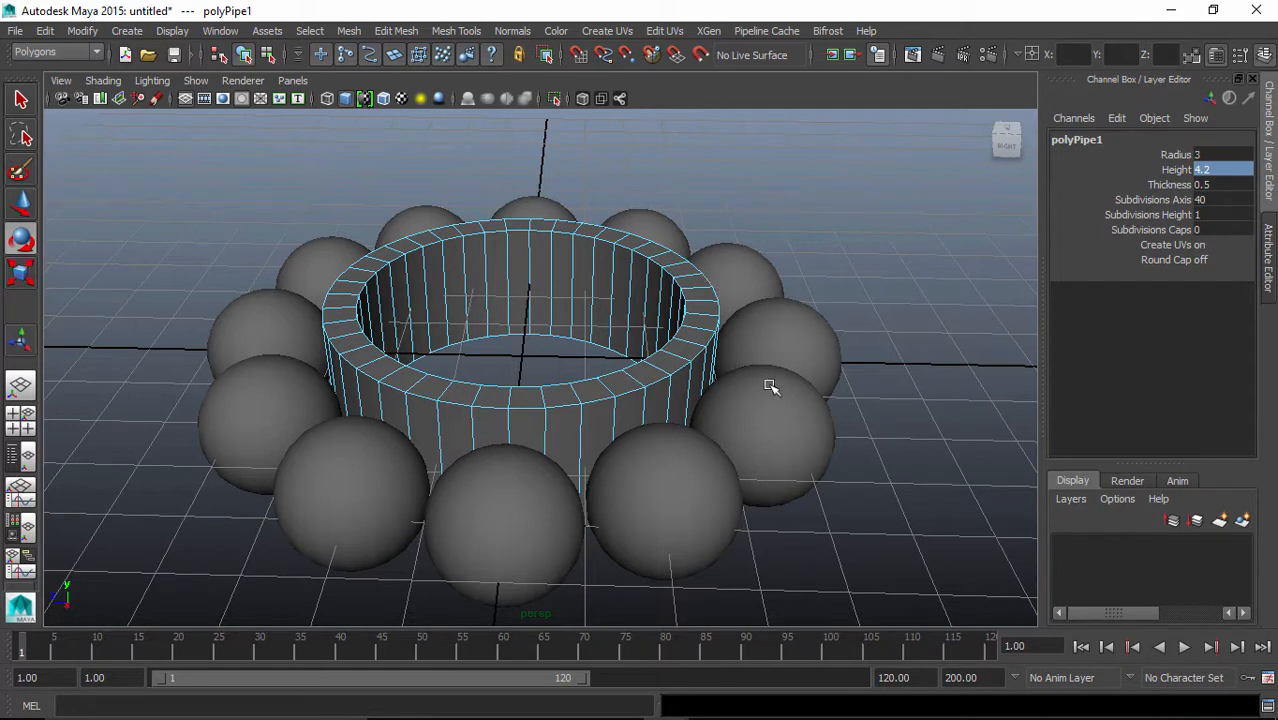
pyautogui.keyDown('alt'); pyautogui.moveTo(772, 387); pyautogui.dragTo(759, 365); pyautogui.keyUp('alt')
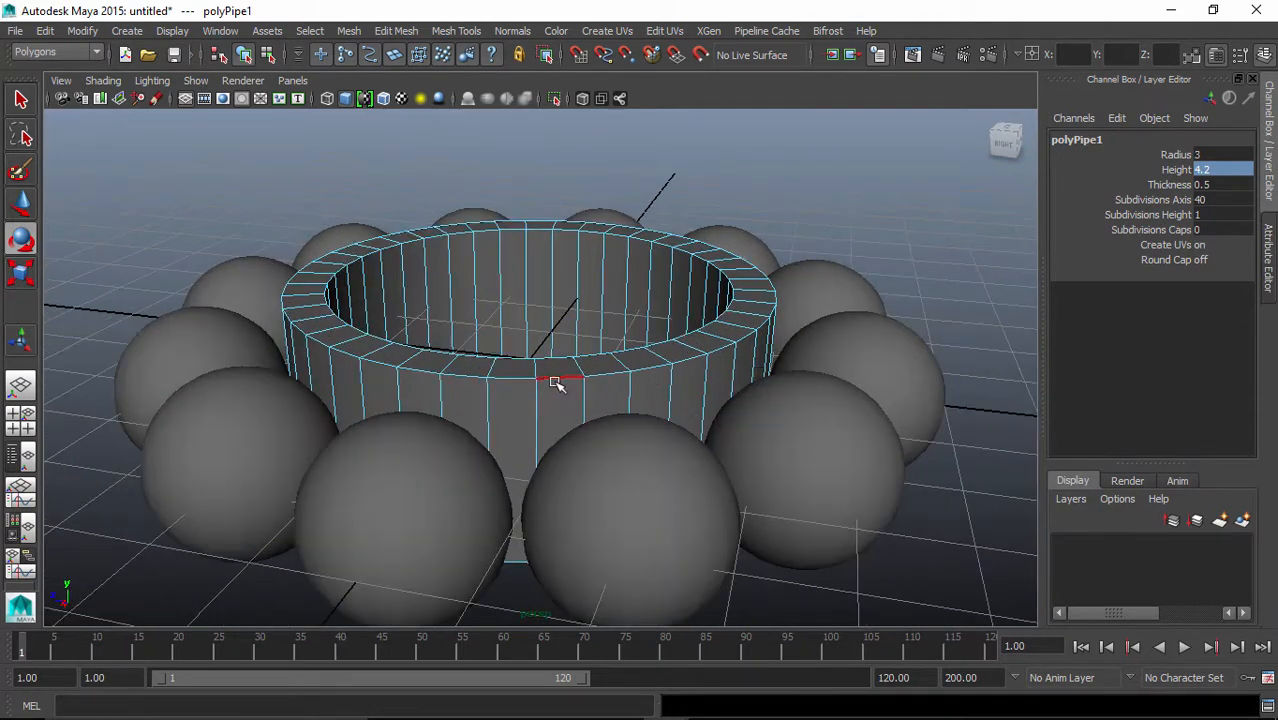
pyautogui.keyDown('alt'); pyautogui.moveTo(560, 378); pyautogui.dragTo(690, 470); pyautogui.keyUp('alt')
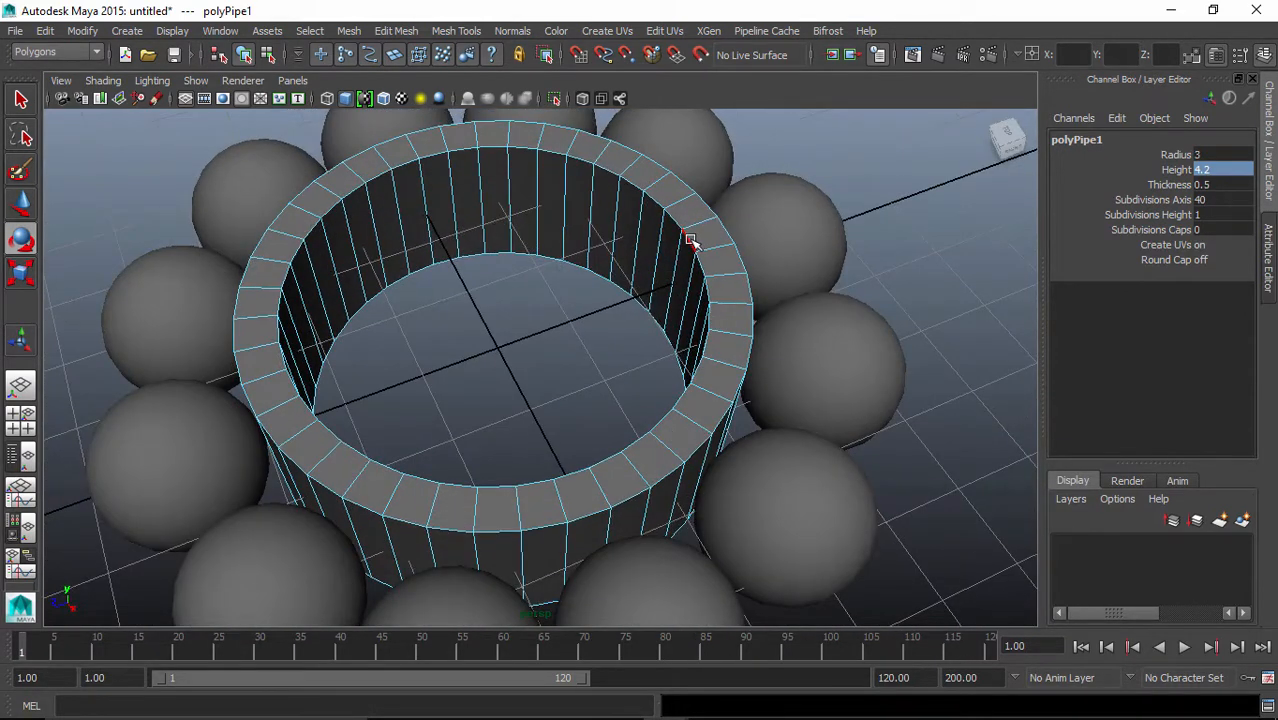
pyautogui.click(690, 240)
pyautogui.scroll(2, 740, 280)
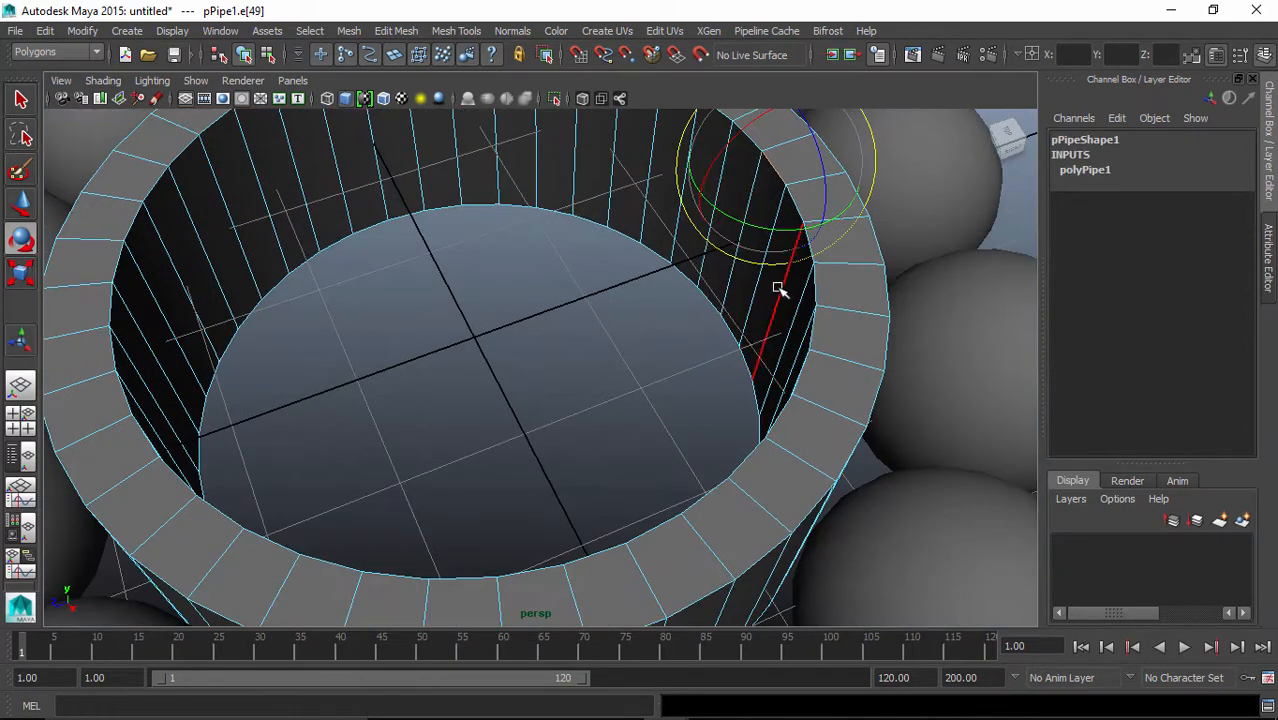
pyautogui.keyDown('alt'); pyautogui.moveTo(780, 294); pyautogui.dragTo(727, 288); pyautogui.keyUp('alt')
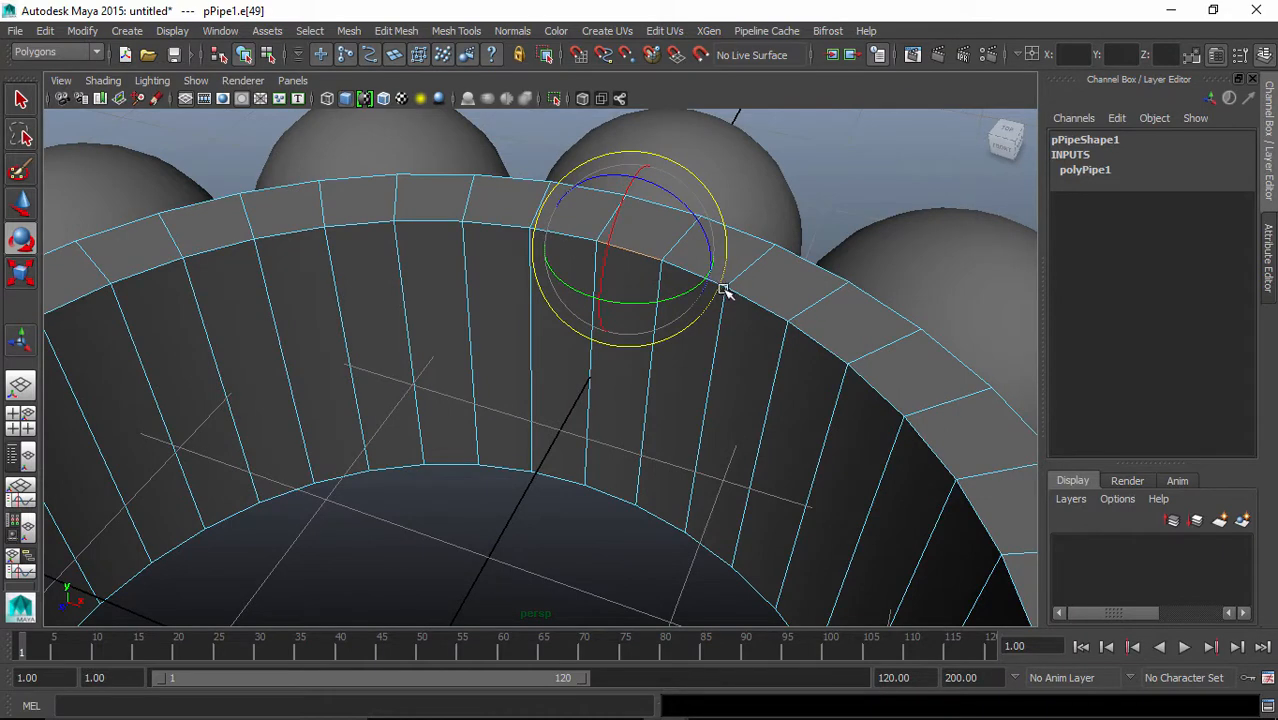
pyautogui.doubleClick(684, 271)
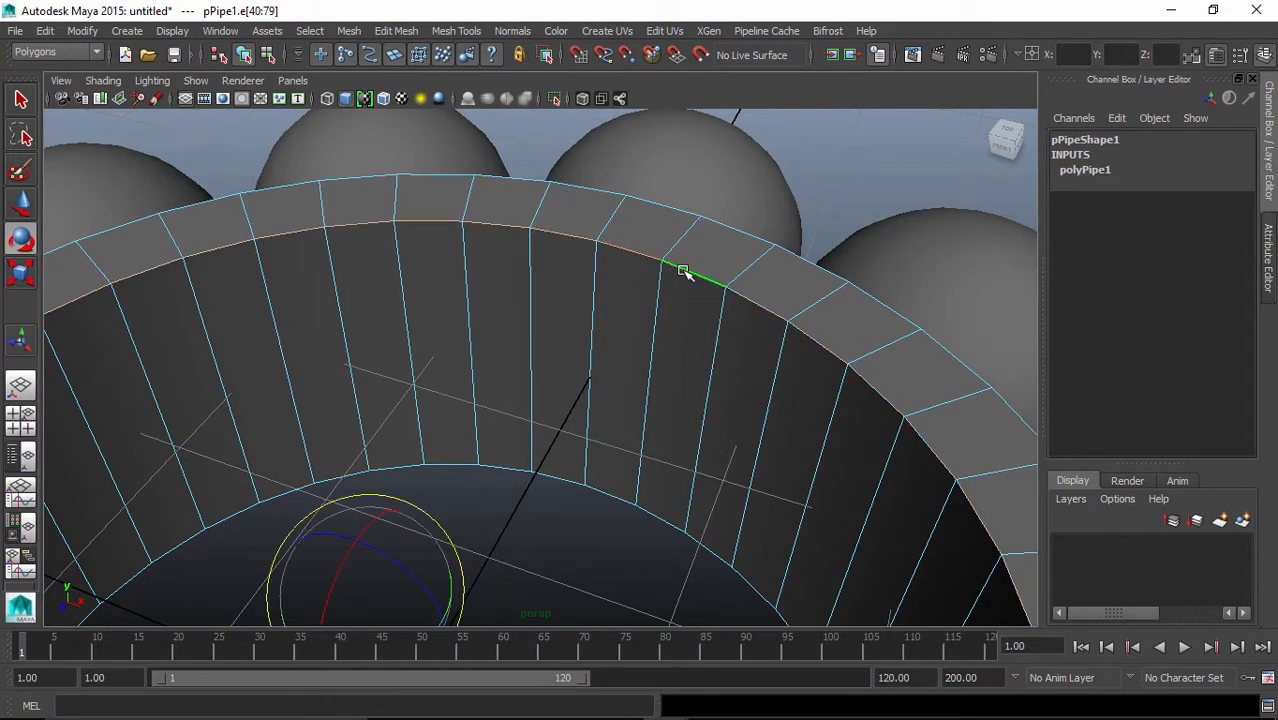
pyautogui.keyDown('alt'); pyautogui.moveTo(688, 277); pyautogui.dragTo(659, 297); pyautogui.keyUp('alt')
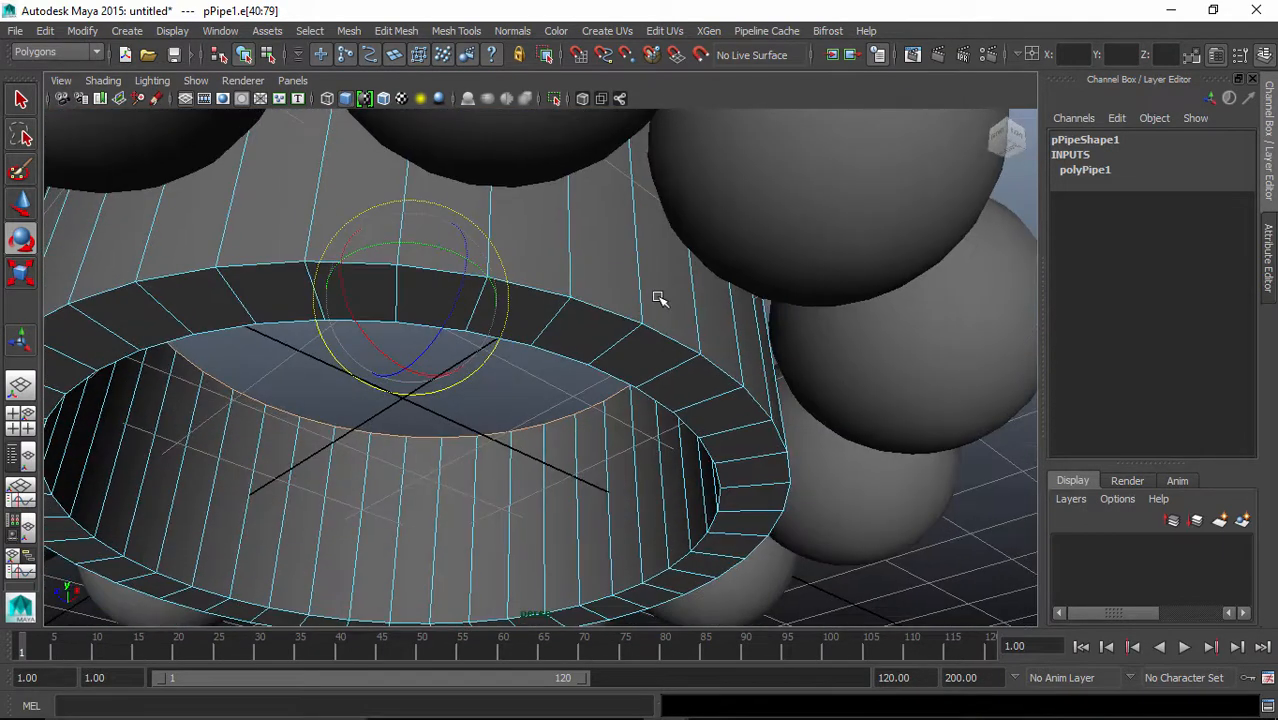
pyautogui.doubleClick(625, 590)
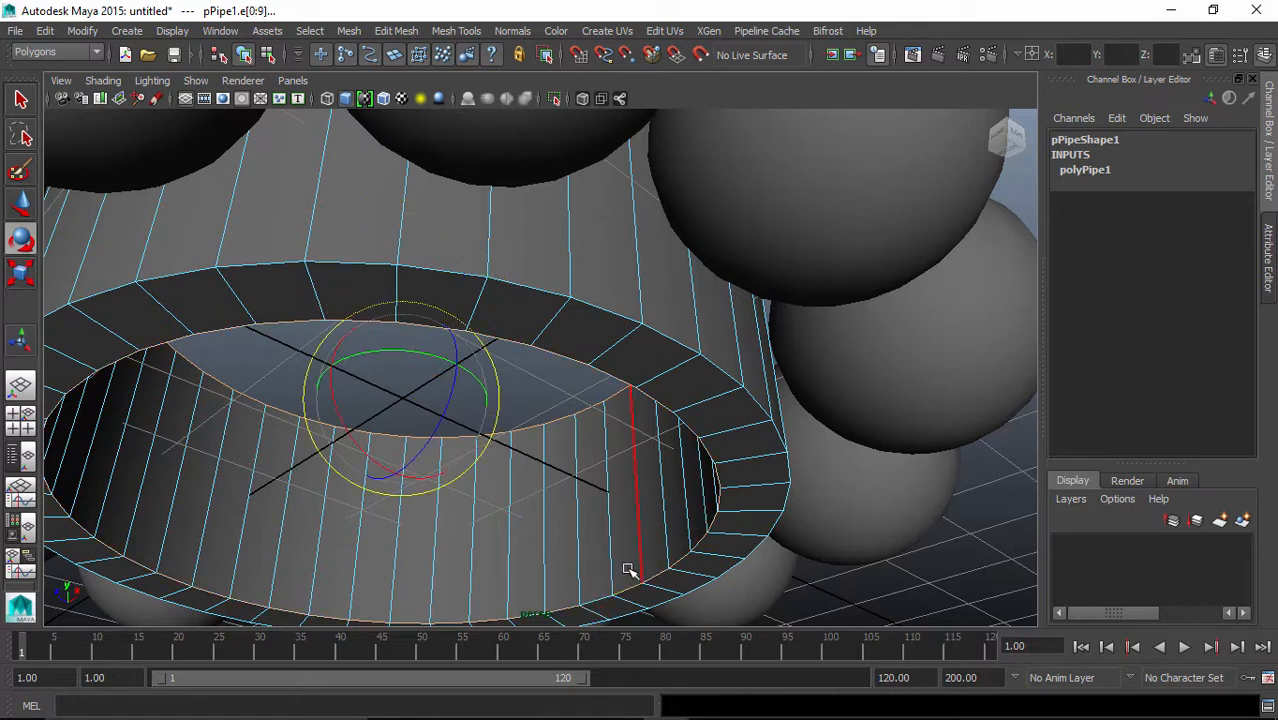
pyautogui.keyDown('alt'); pyautogui.moveTo(667, 516); pyautogui.dragTo(676, 437); pyautogui.keyUp('alt')
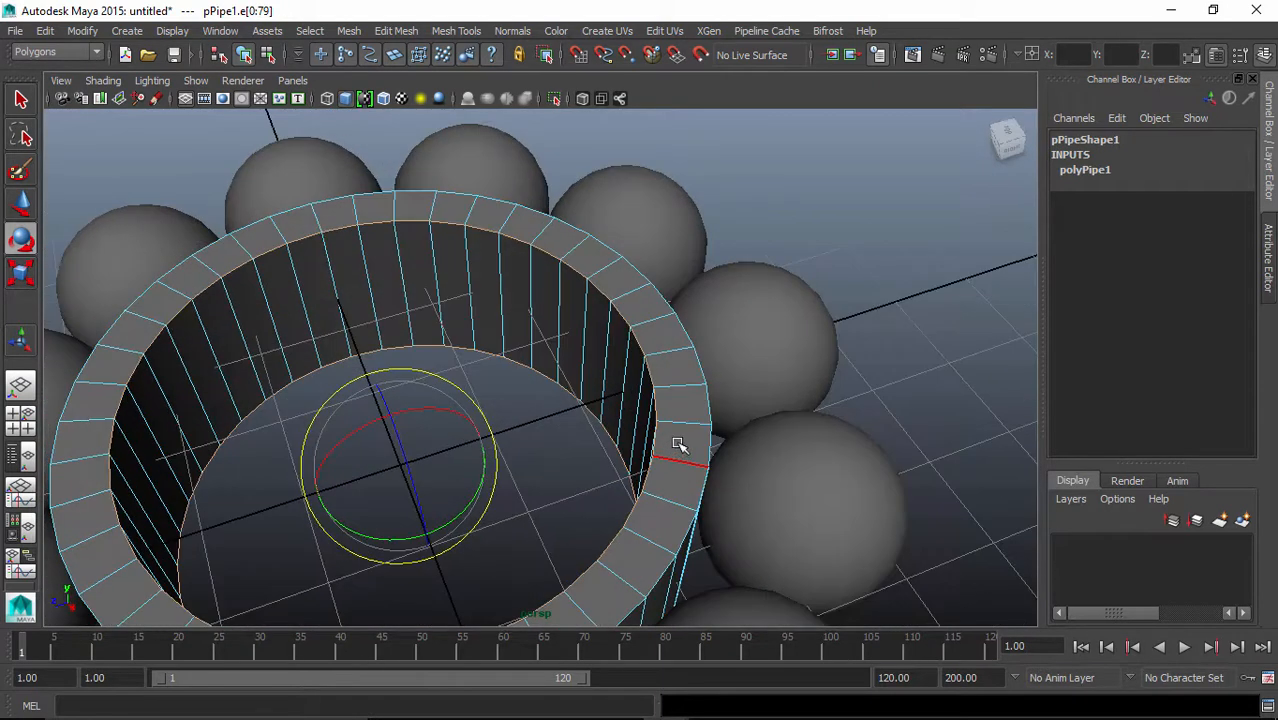
# - Bevel the selected inner edge loops of the pipe
pyautogui.click(396, 31)
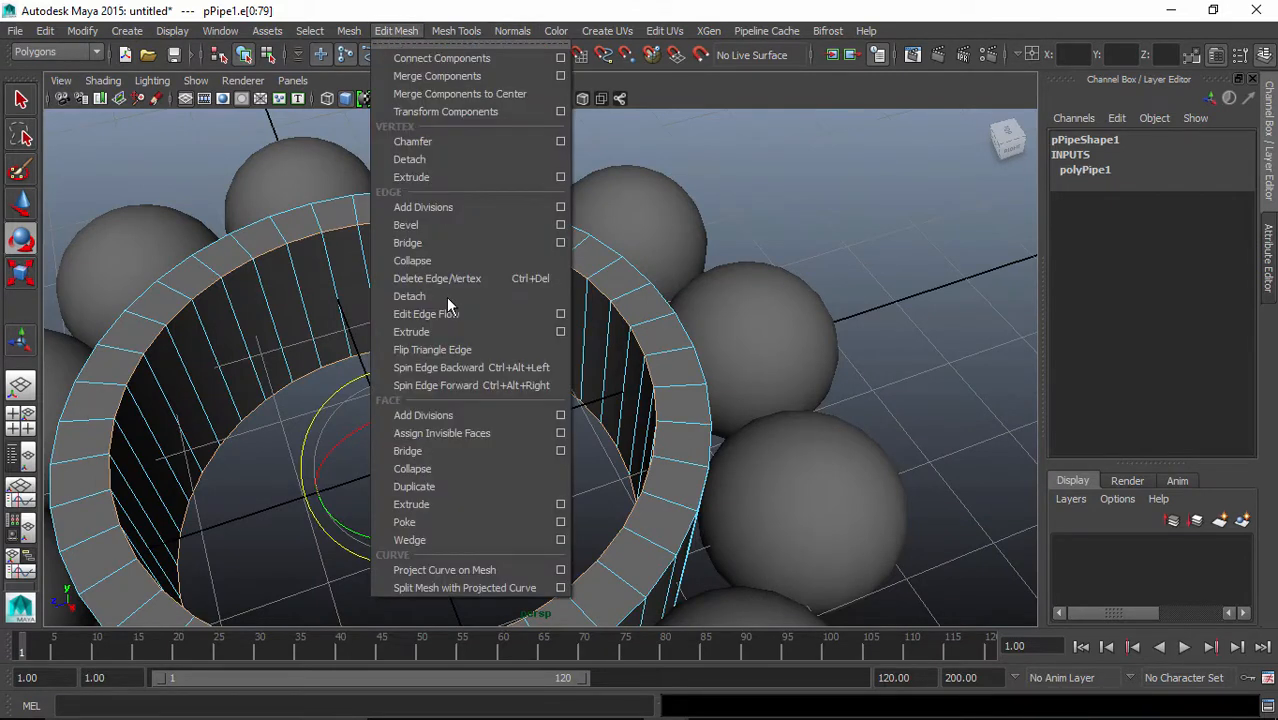
pyautogui.click(423, 222)
pyautogui.keyDown('alt'); pyautogui.moveTo(593, 381); pyautogui.dragTo(578, 322); pyautogui.keyUp('alt')
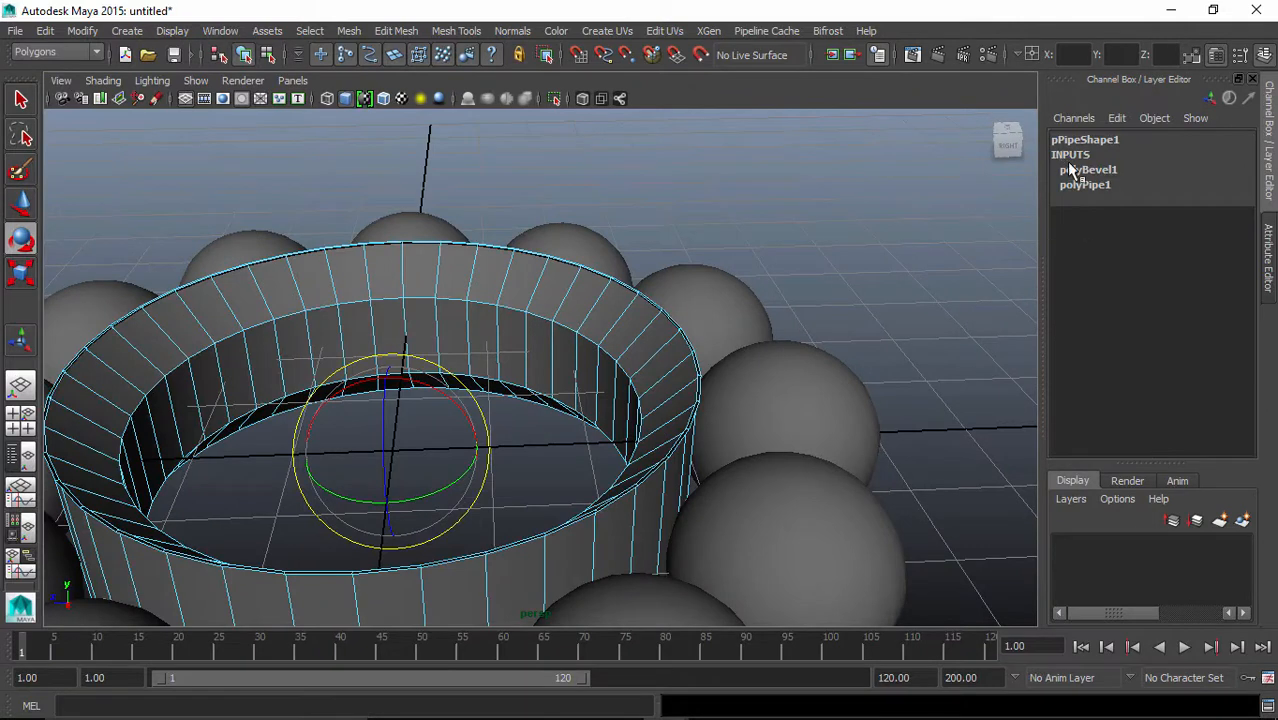
# - Try a fraction of 0.3 for the pipe's bevel, and settle on a fraction of 0.2
pyautogui.click(1110, 170)
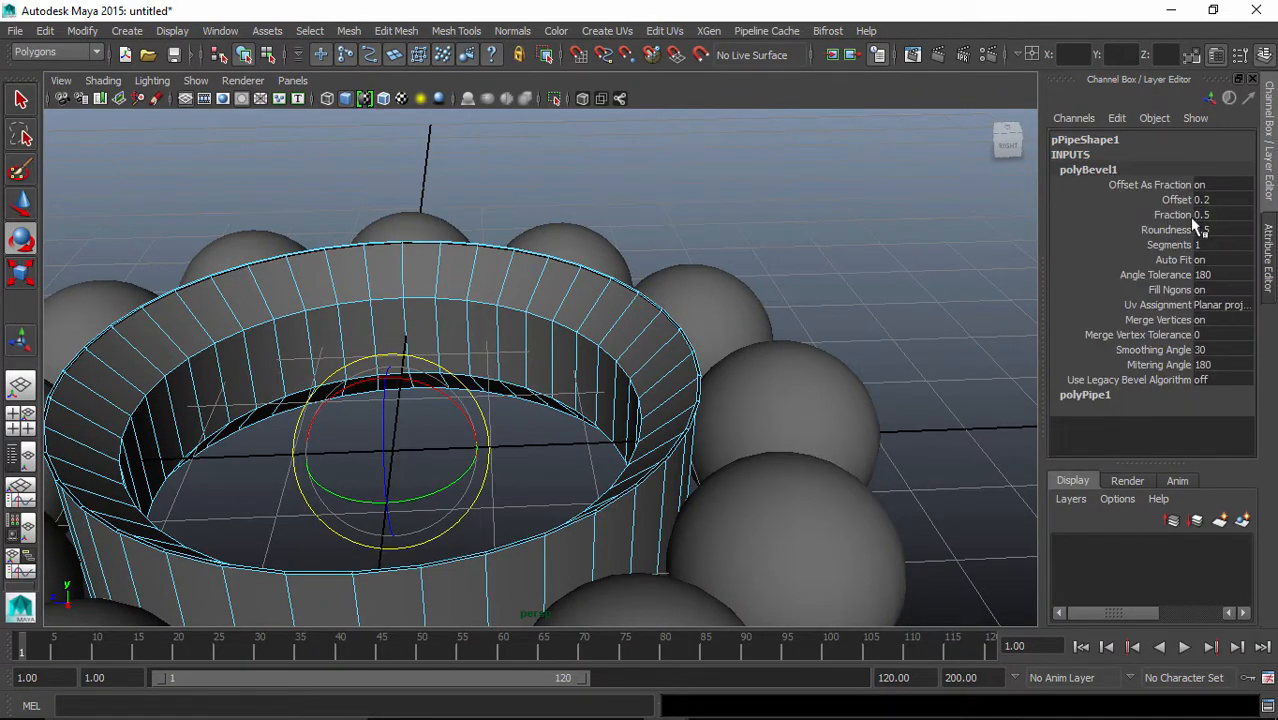
pyautogui.click(1170, 213)
pyautogui.doubleClick(1201, 216)
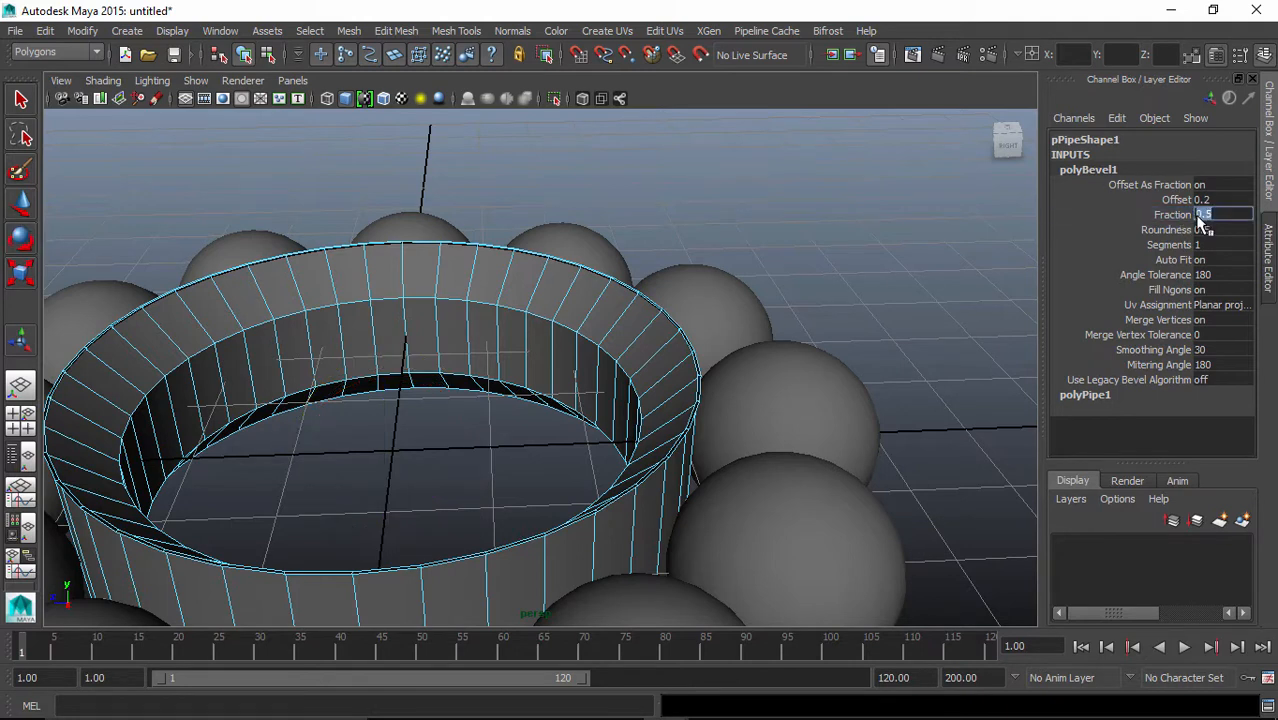
pyautogui.write('0.3')
pyautogui.press('Return')
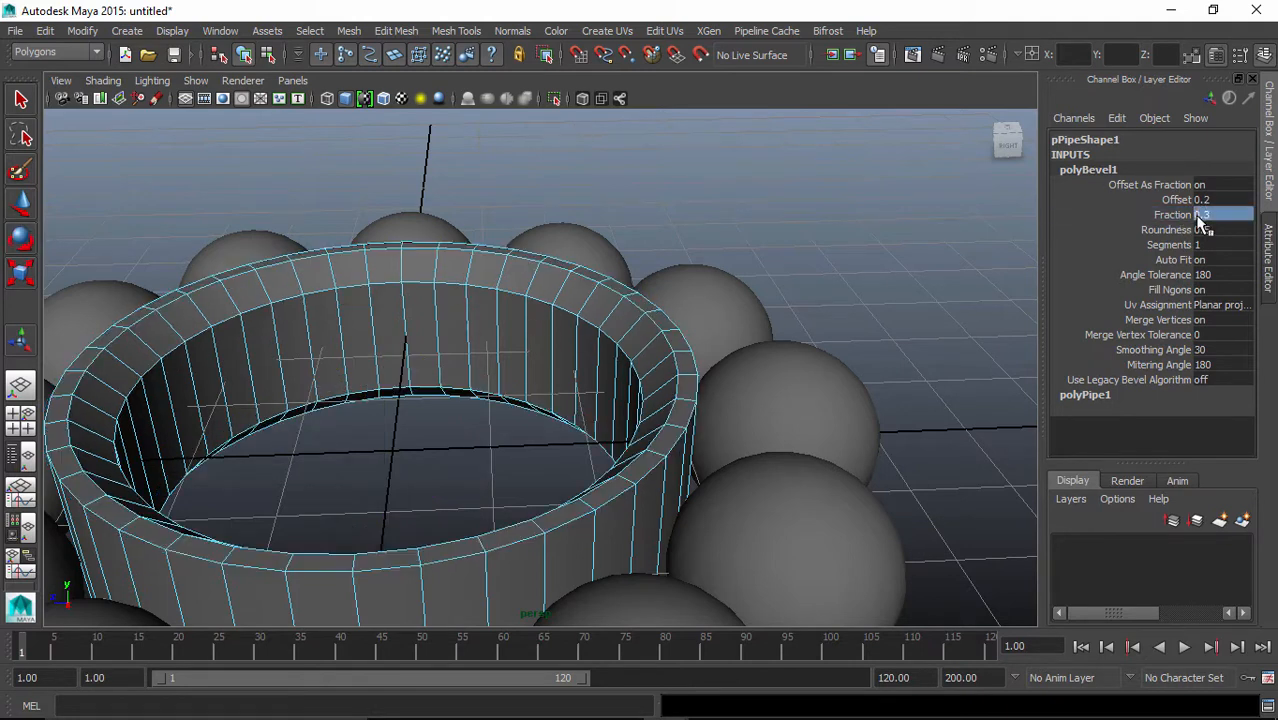
pyautogui.doubleClick(1199, 216)
pyautogui.write('0.2')
pyautogui.press('Return')
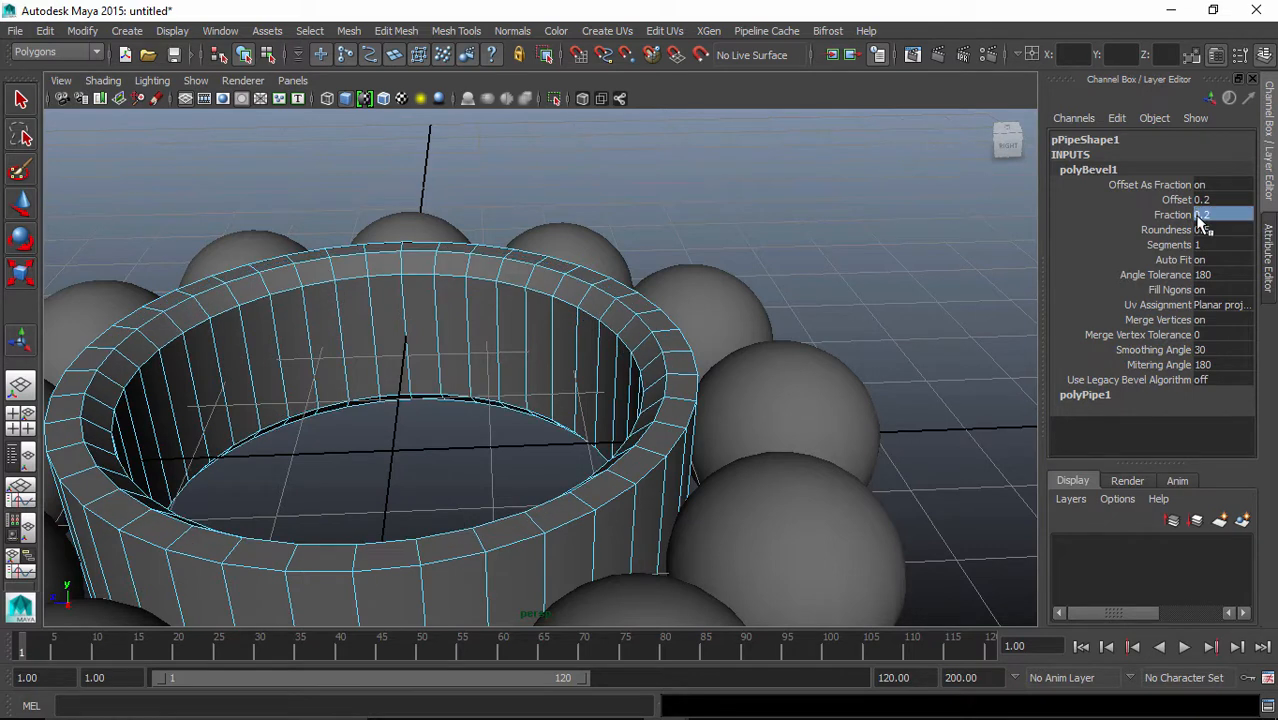
# - Set the number of segments of the pipe's inner rim bevel to 4
pyautogui.click(1148, 245)
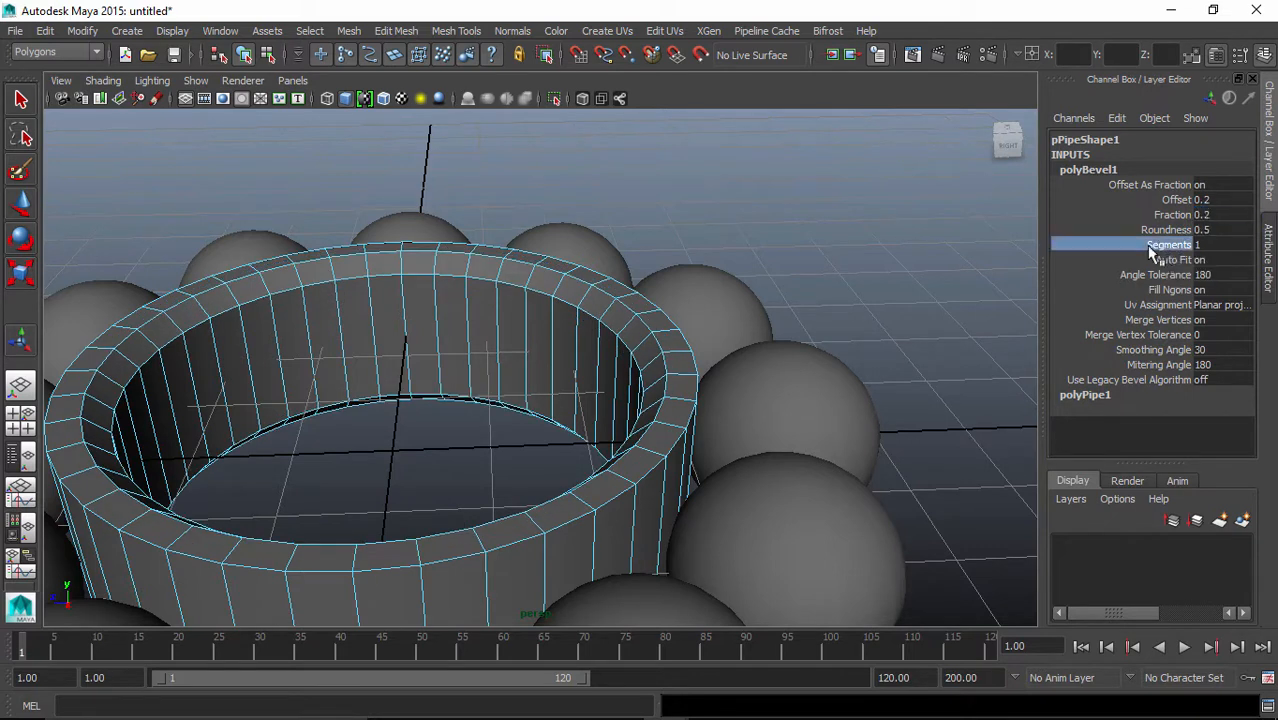
pyautogui.moveTo(831, 244); pyautogui.dragTo(858, 251, button='middle')
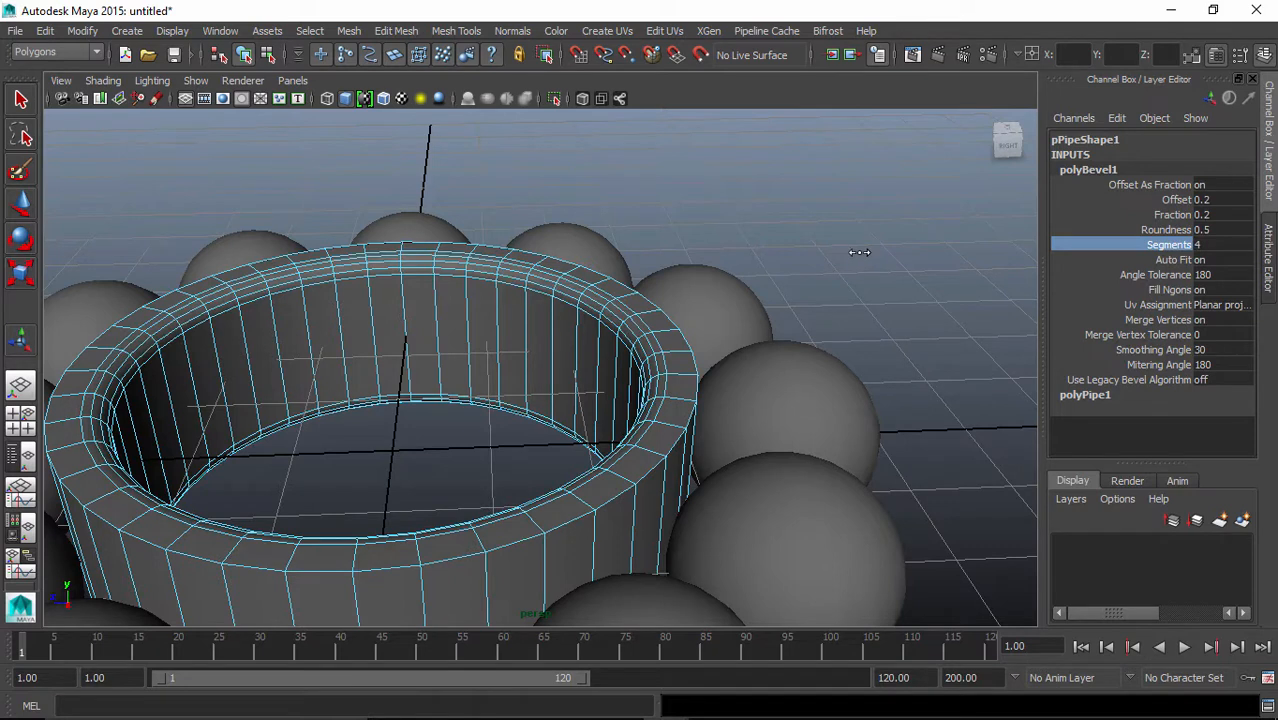
pyautogui.keyDown('alt'); pyautogui.moveTo(859, 252); pyautogui.dragTo(840, 298); pyautogui.keyUp('alt')
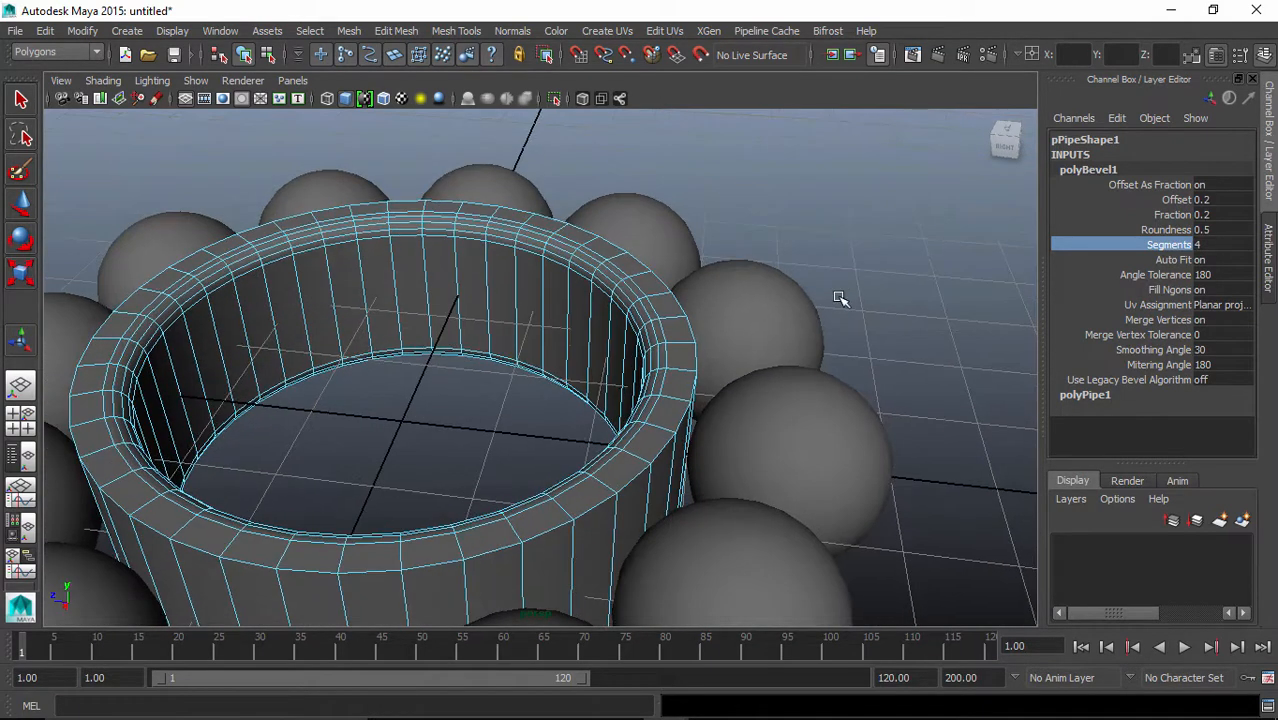
# - Switch the pipe to edge selection and leave no edges selected
pyautogui.moveTo(662, 398); pyautogui.dragTo(635, 183, button='right')
pyautogui.keyDown('alt'); pyautogui.moveTo(793, 334); pyautogui.dragTo(659, 305); pyautogui.keyUp('alt')
pyautogui.click(690, 436)
pyautogui.press('e')
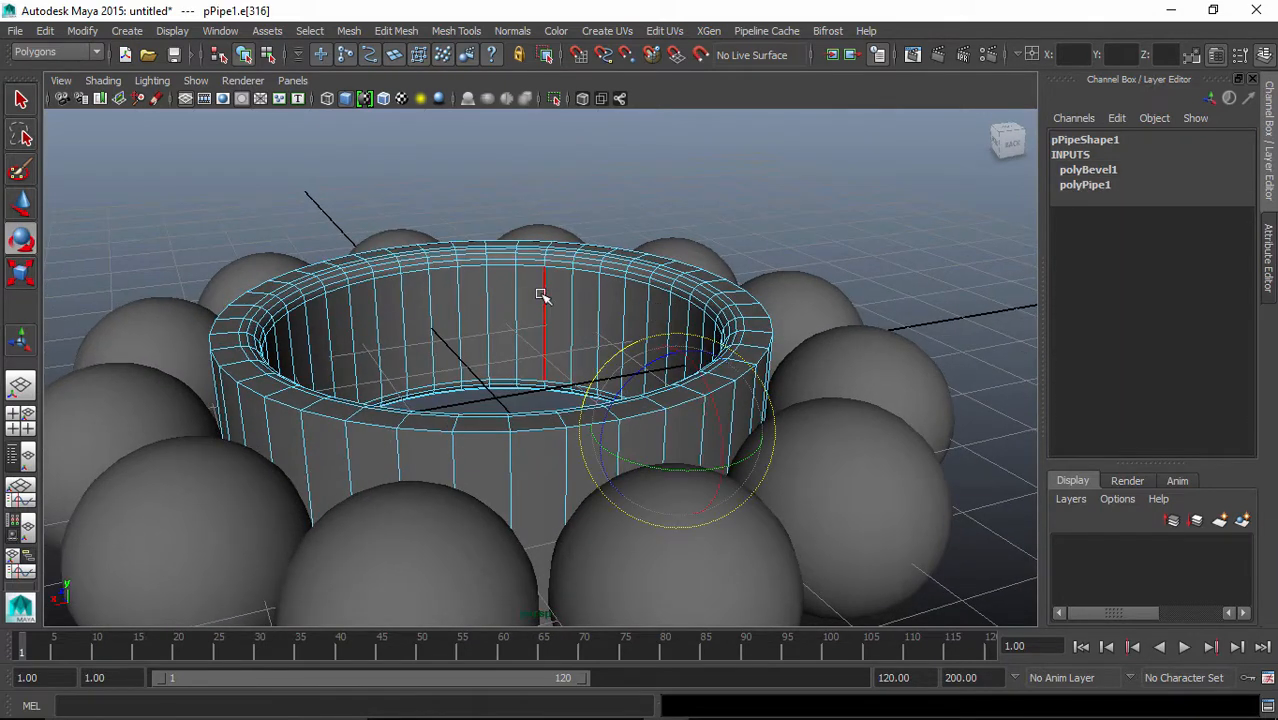
pyautogui.click(628, 180)
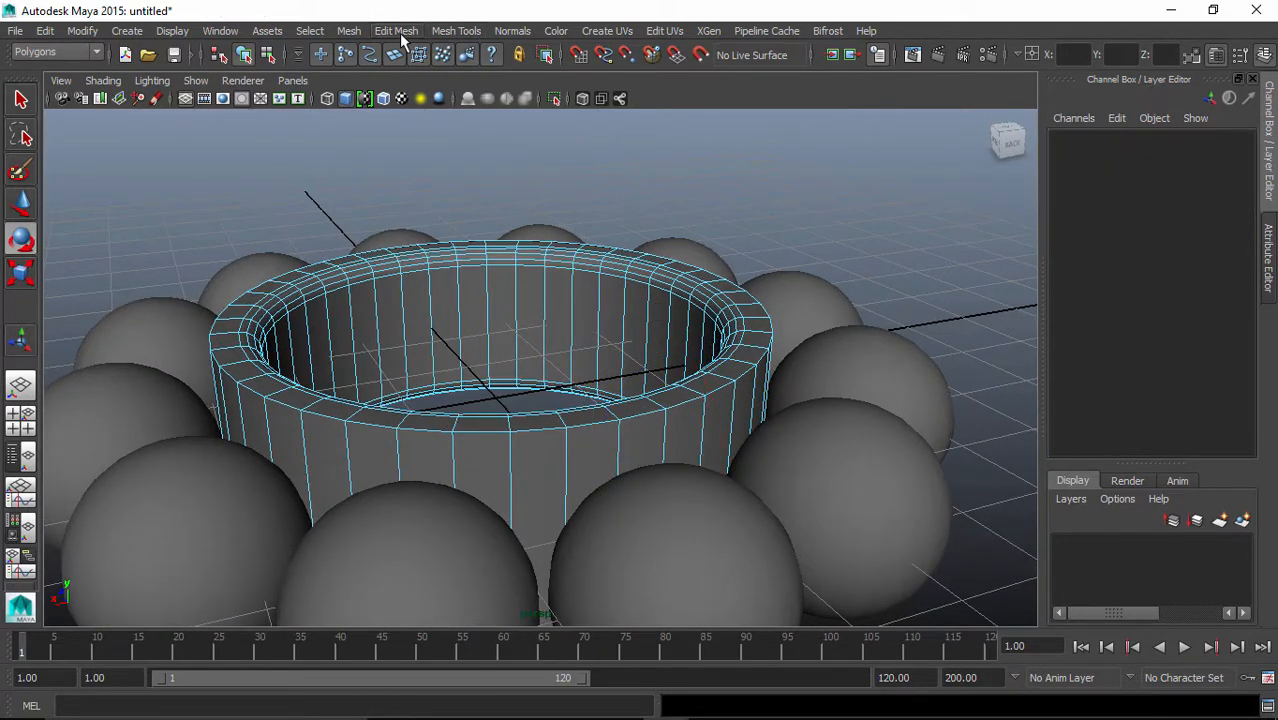
# - Insert two equally spaced edge loops around the pipe's outer wall with the Insert Edge Loop Tool set to multiple loops
pyautogui.click(437, 32)
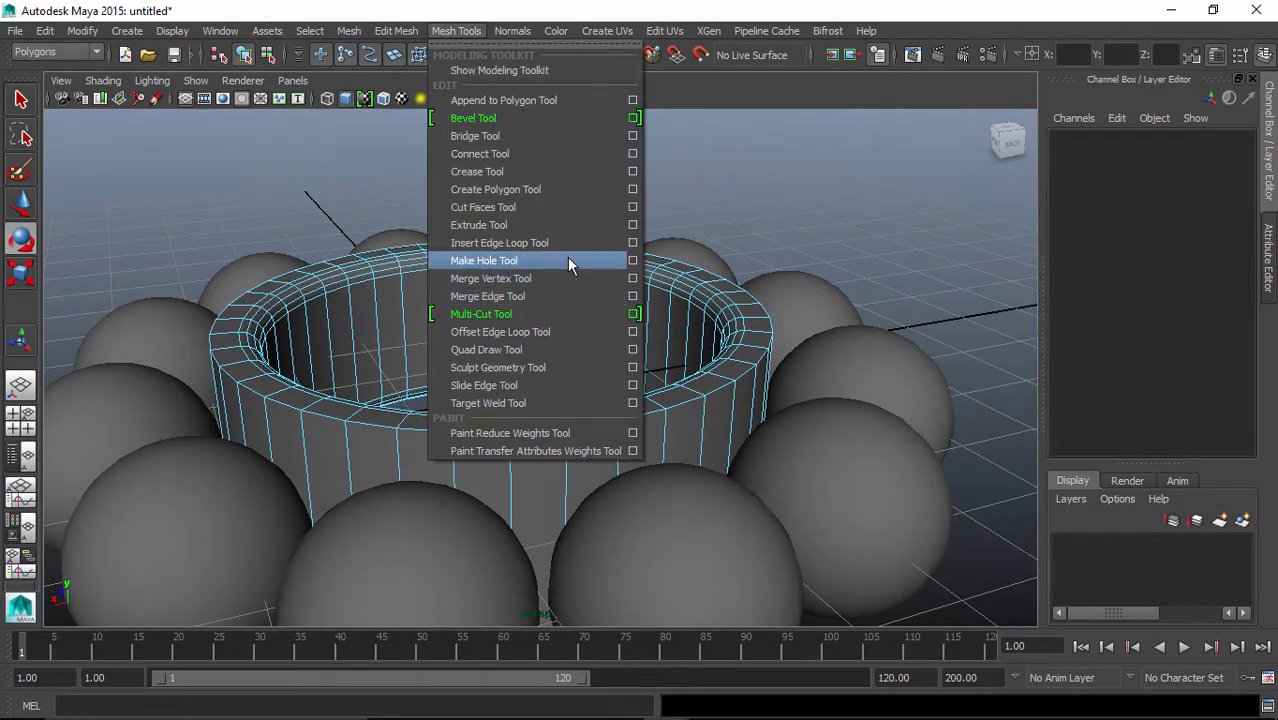
pyautogui.click(633, 243)
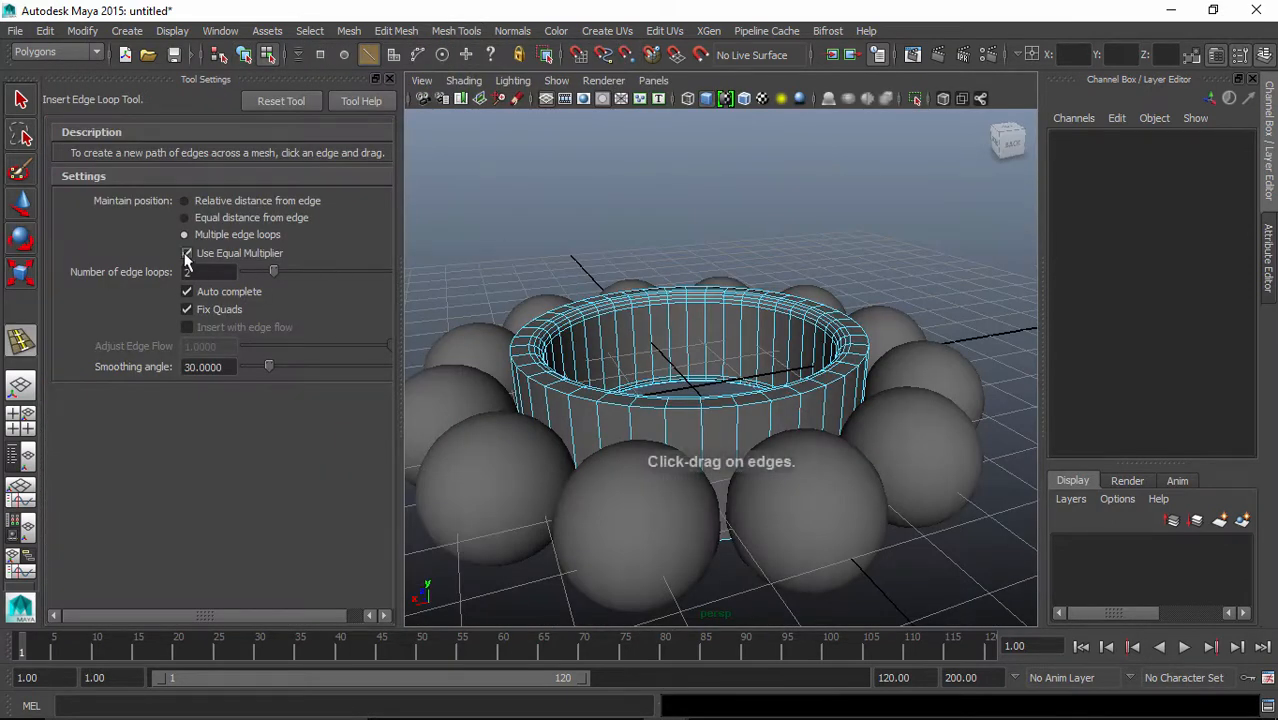
pyautogui.moveTo(231, 274); pyautogui.dragTo(126, 274)
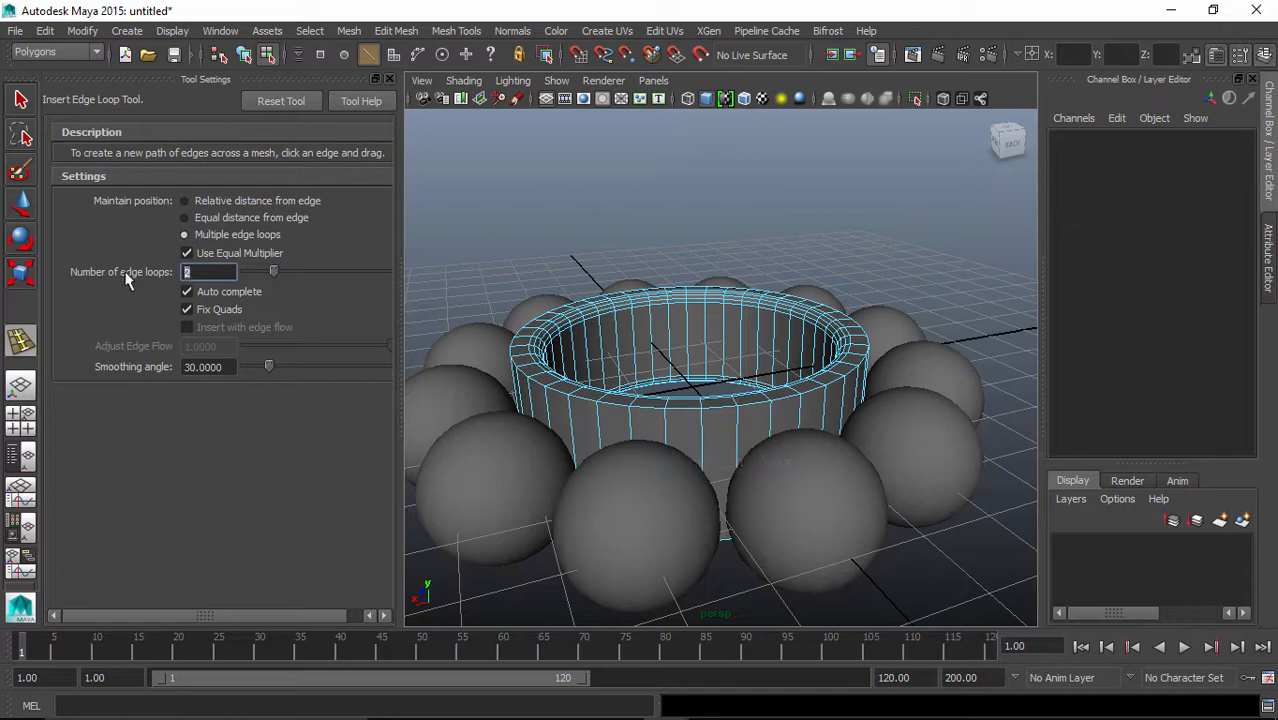
pyautogui.click(389, 79)
pyautogui.keyDown('alt'); pyautogui.moveTo(606, 472); pyautogui.dragTo(577, 443); pyautogui.keyUp('alt')
pyautogui.doubleClick(570, 480)
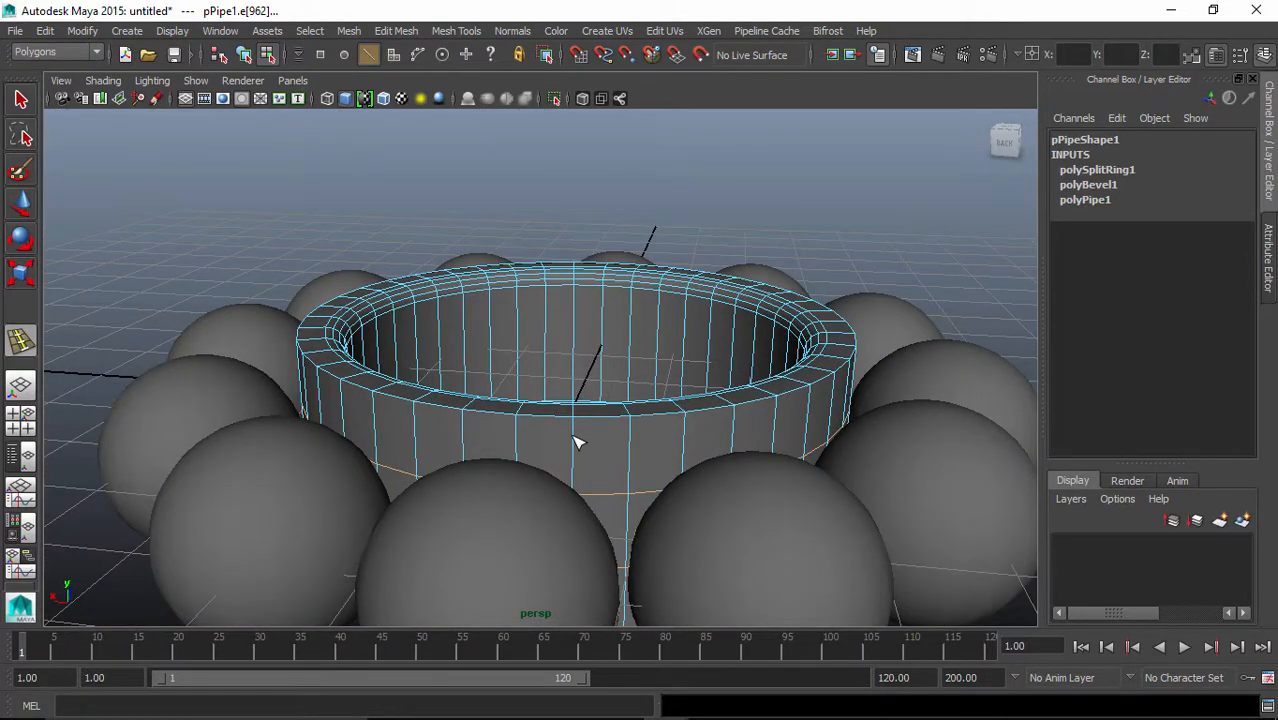
# - Scale the two new edge loops apart vertically so they sit close to the pipe's upper and lower rims
pyautogui.press('r')
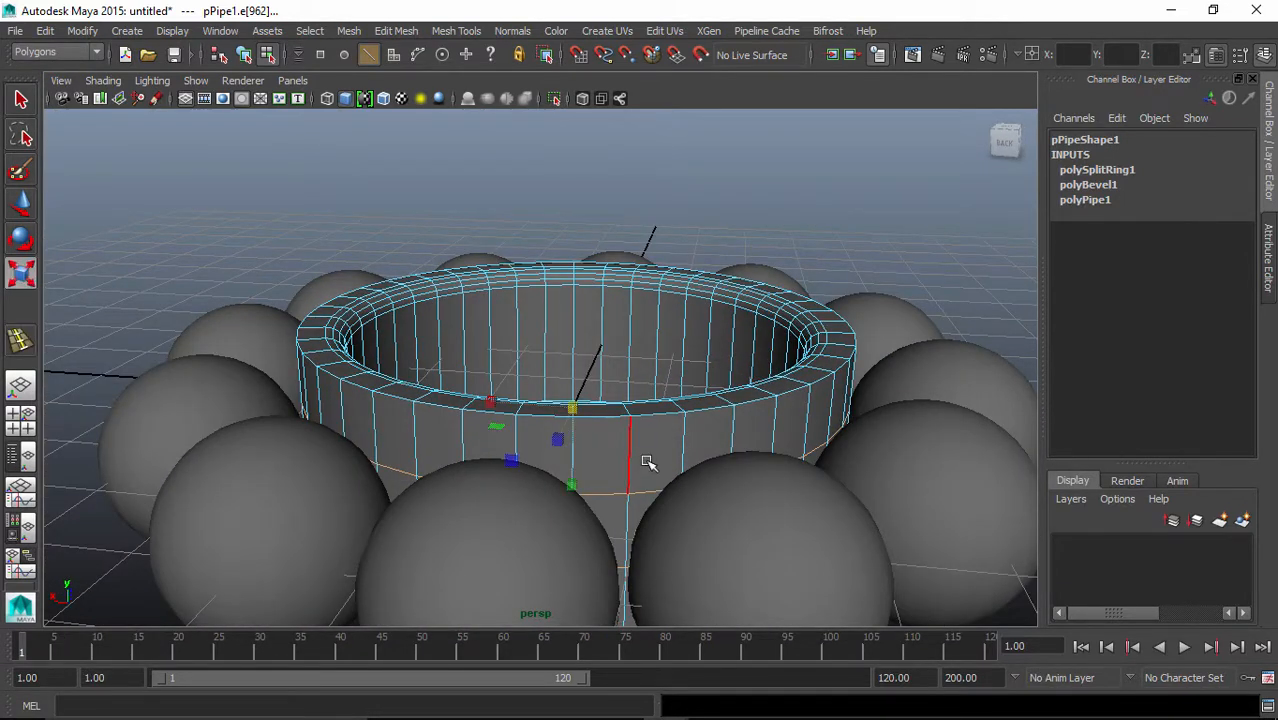
pyautogui.keyDown('alt'); pyautogui.moveTo(650, 462); pyautogui.dragTo(648, 458); pyautogui.keyUp('alt')
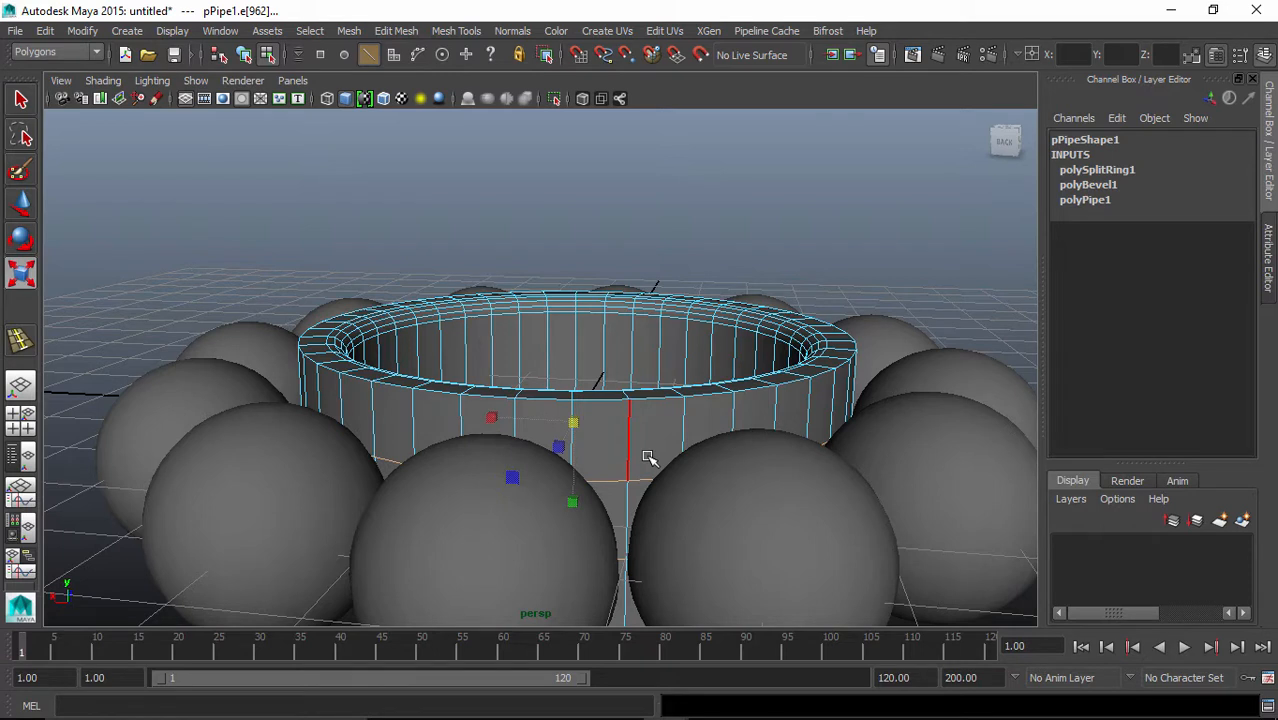
pyautogui.keyDown('alt'); pyautogui.moveTo(616, 508); pyautogui.dragTo(601, 466); pyautogui.keyUp('alt')
pyautogui.moveTo(598, 580); pyautogui.dragTo(622, 712)
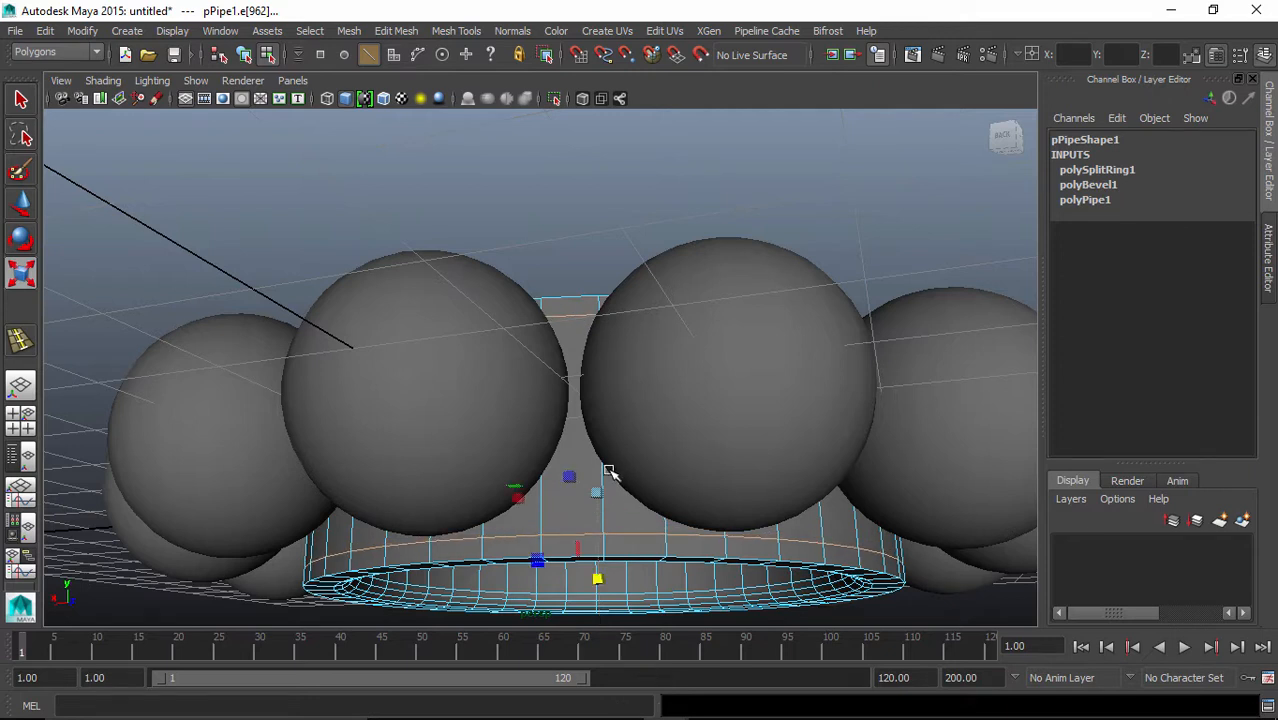
pyautogui.keyDown('alt'); pyautogui.moveTo(599, 471); pyautogui.dragTo(733, 402); pyautogui.keyUp('alt')
# - Switch to face selection and select the narrow outer face rings along the pipe's upper and lower rims
pyautogui.rightClick(733, 416)
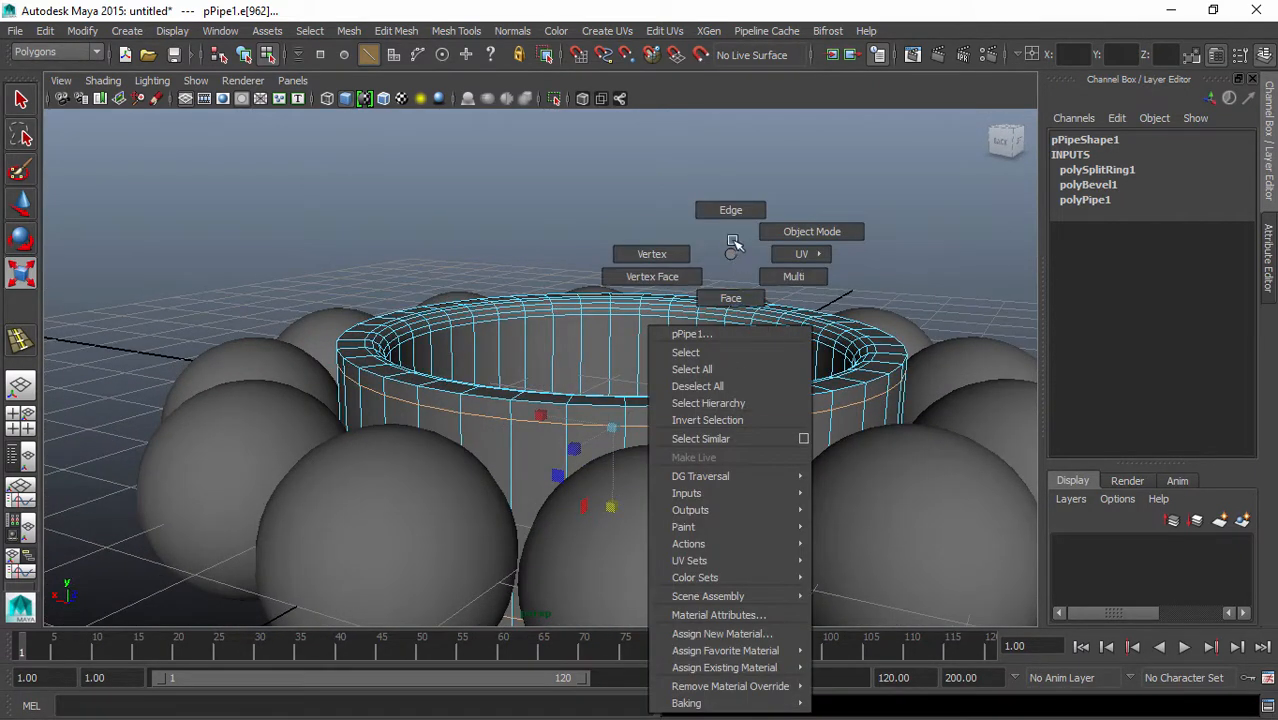
pyautogui.moveTo(733, 242); pyautogui.dragTo(750, 308, button='right')
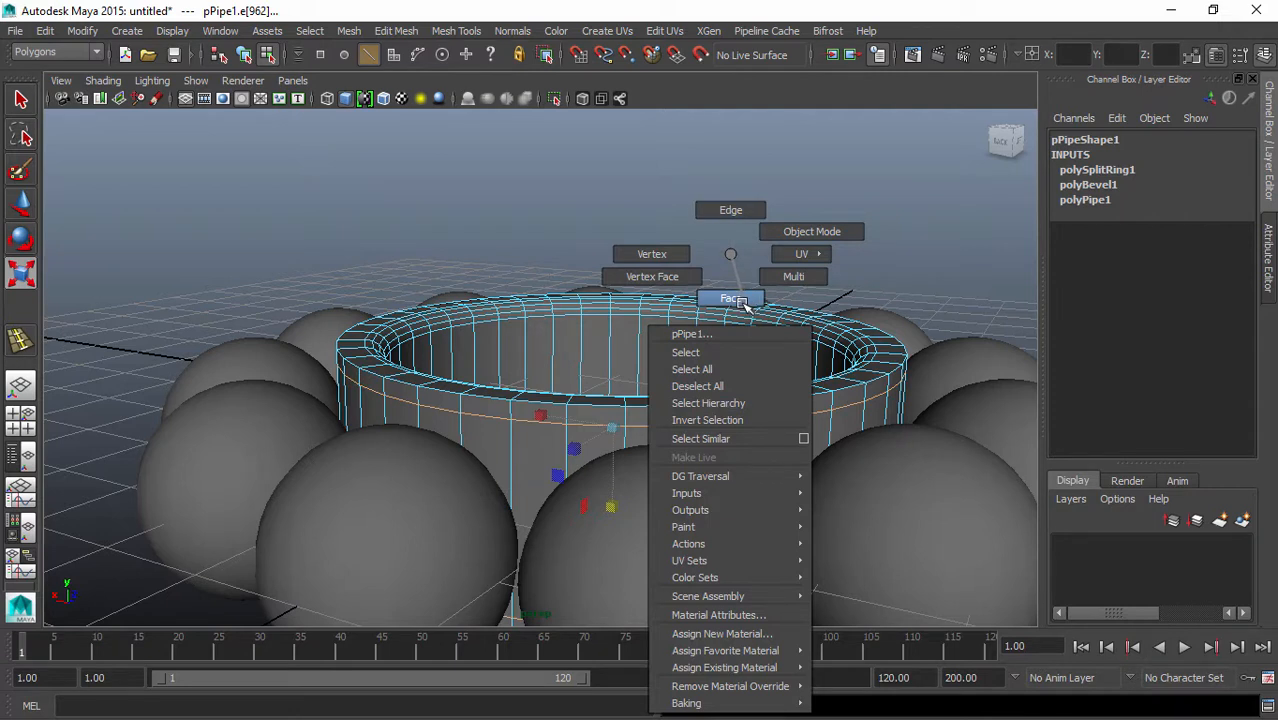
pyautogui.moveTo(745, 305); pyautogui.dragTo(745, 305, button='right')
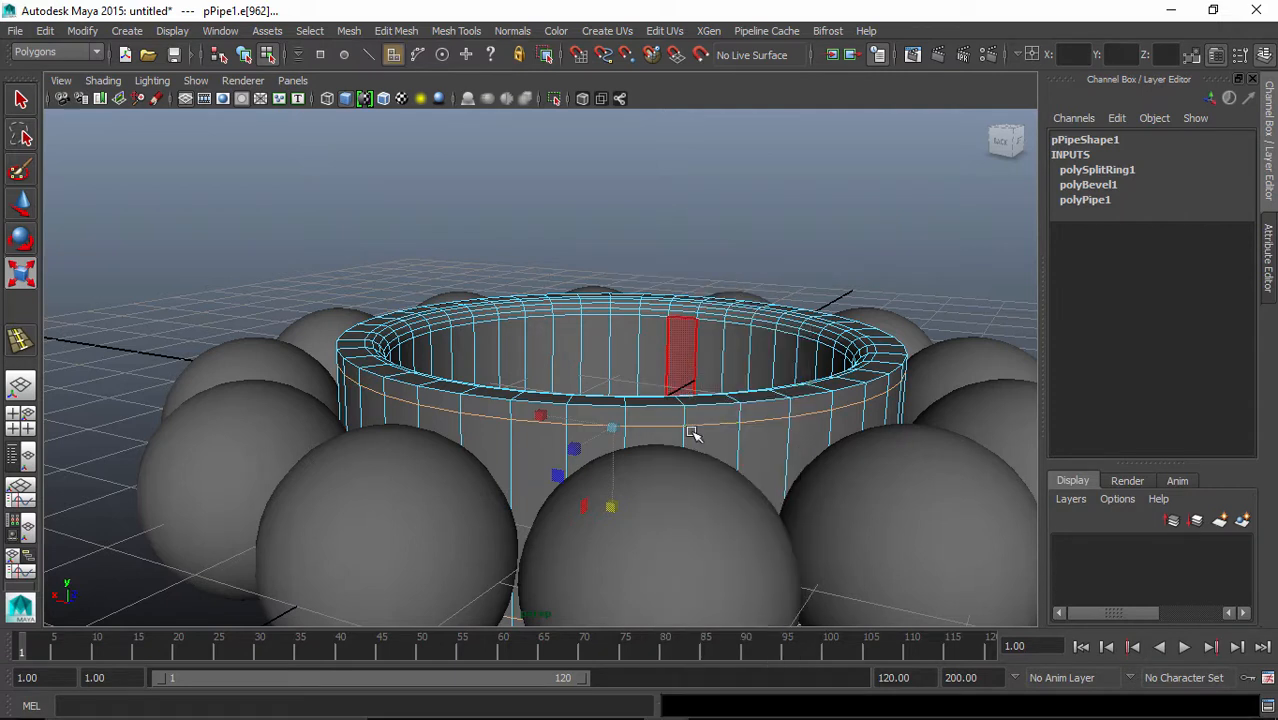
pyautogui.click(650, 418)
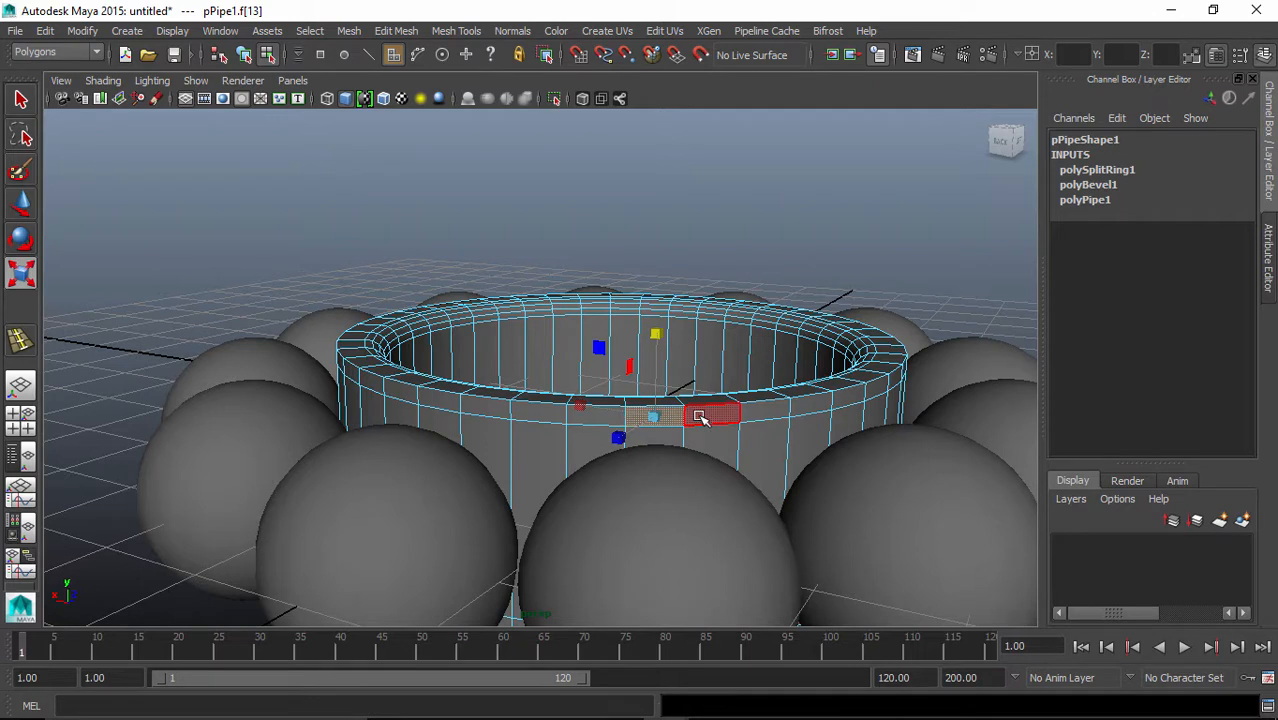
pyautogui.doubleClick(700, 418)
pyautogui.keyDown('alt'); pyautogui.moveTo(793, 491); pyautogui.dragTo(568, 482); pyautogui.keyUp('alt')
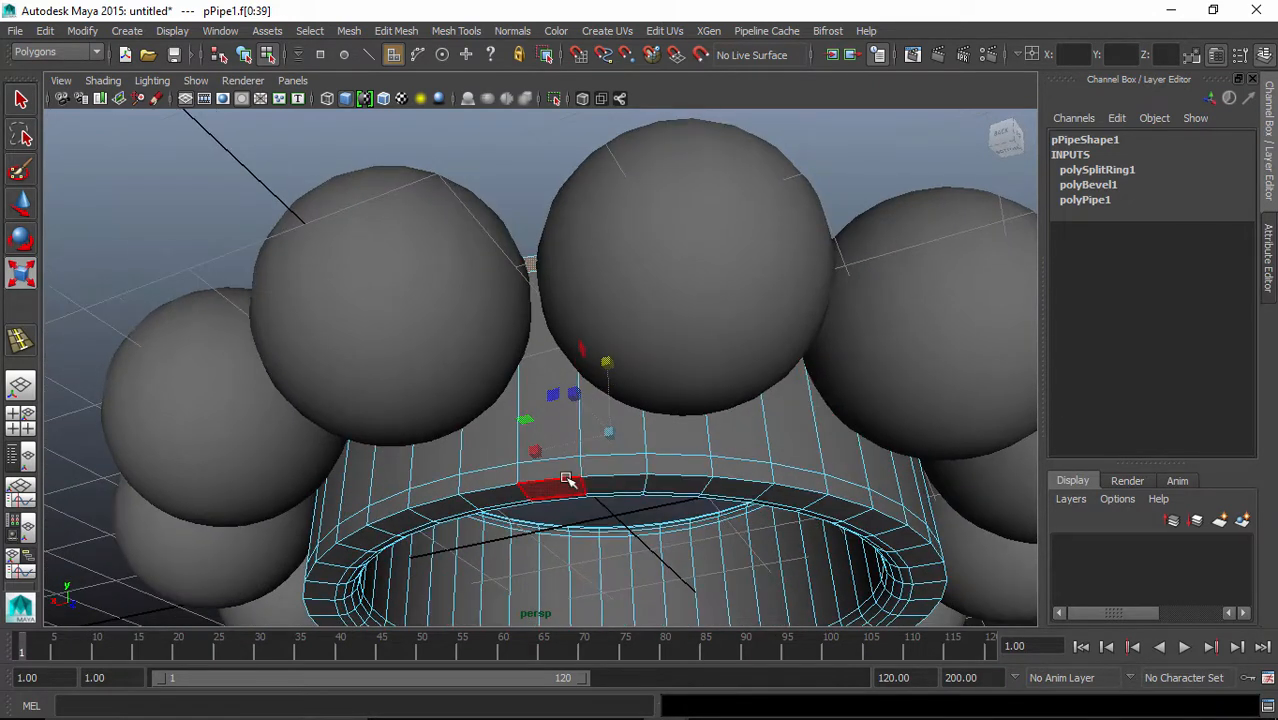
pyautogui.keyDown('shift'); pyautogui.click(558, 473); pyautogui.keyUp('shift')
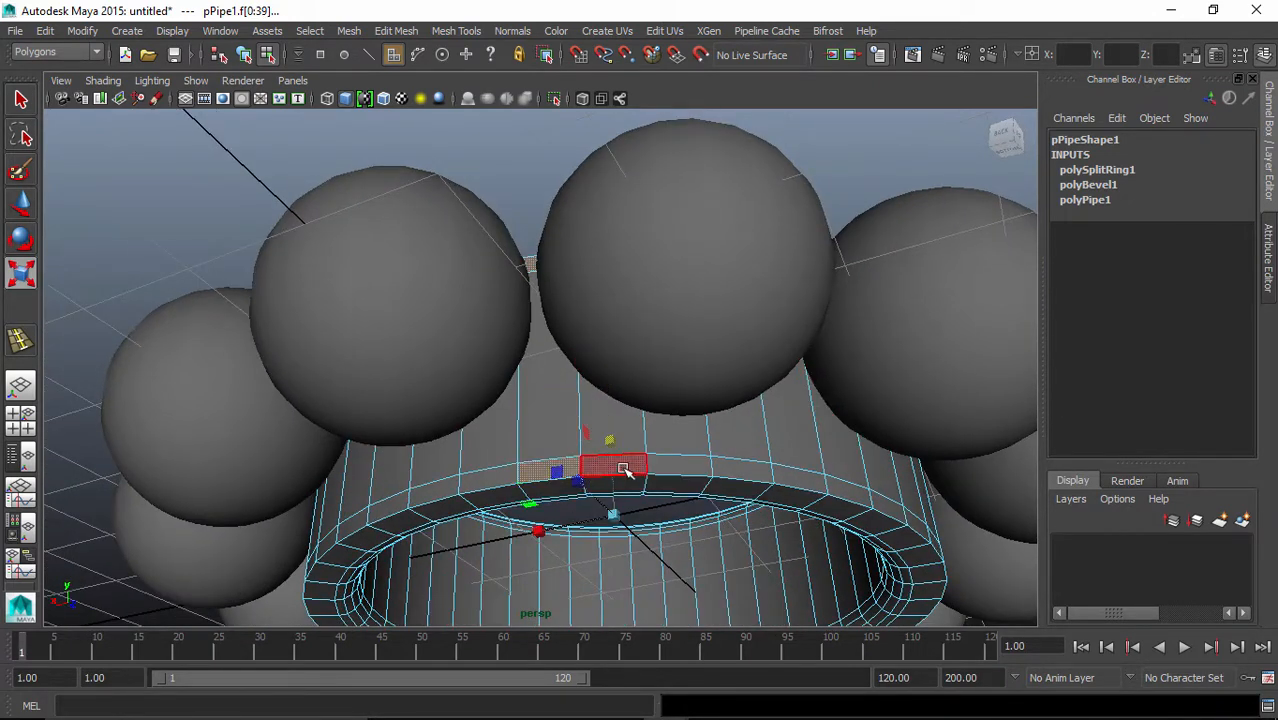
pyautogui.keyDown('shift'); pyautogui.doubleClick(624, 470); pyautogui.keyUp('shift')
pyautogui.keyDown('alt'); pyautogui.moveTo(746, 212); pyautogui.dragTo(750, 305); pyautogui.keyUp('alt')
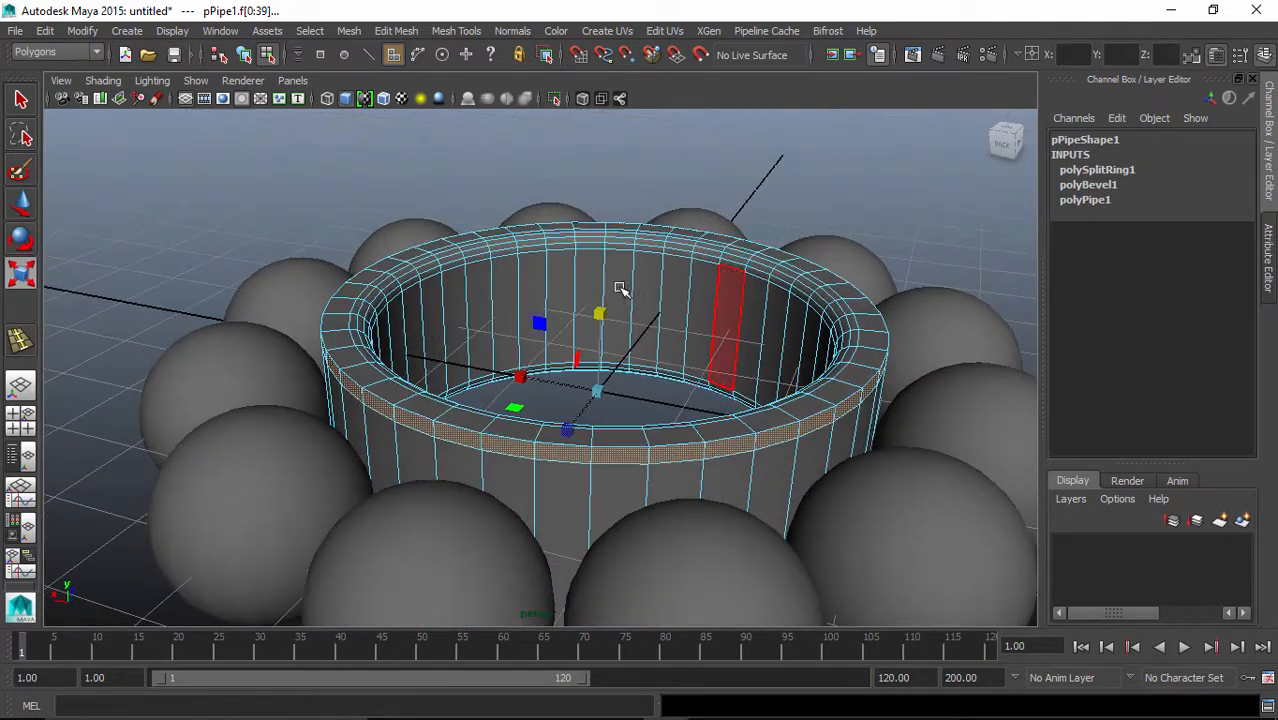
pyautogui.scroll(-3, 620, 289)
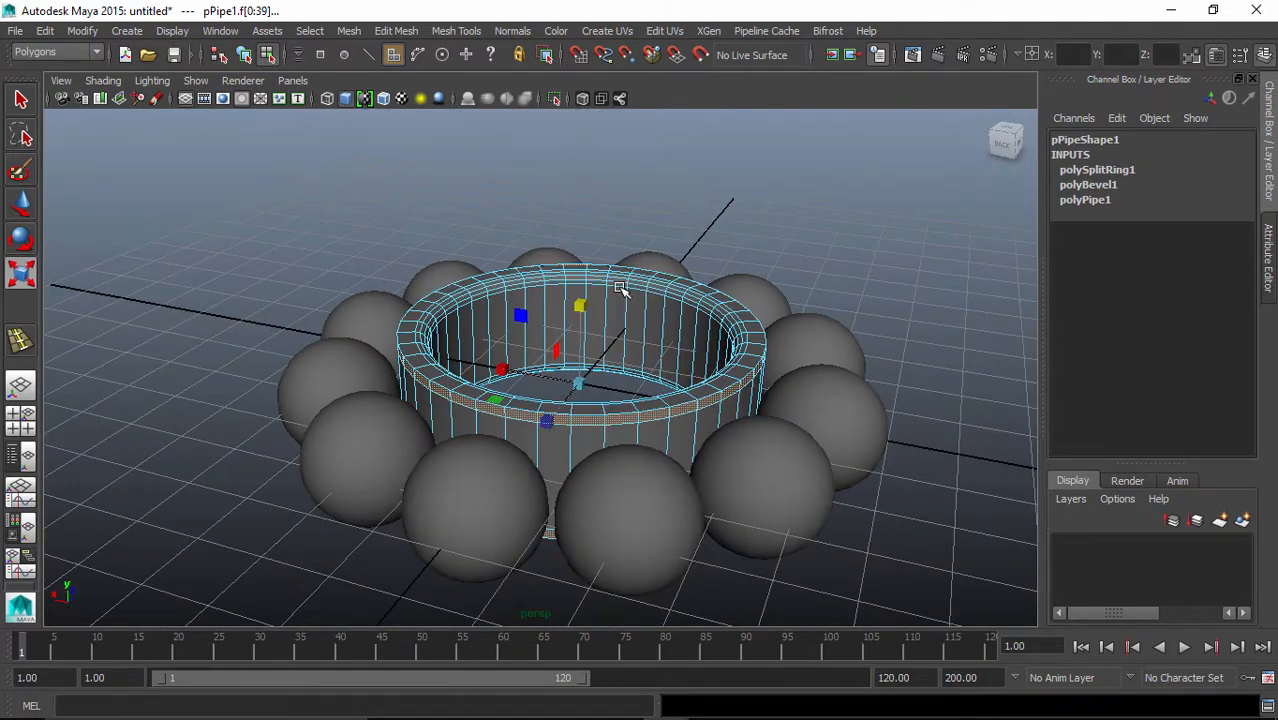
# - Extrude the two selected face rings outward with a thickness of 0.2
pyautogui.hotkey('ctrl', 'e')
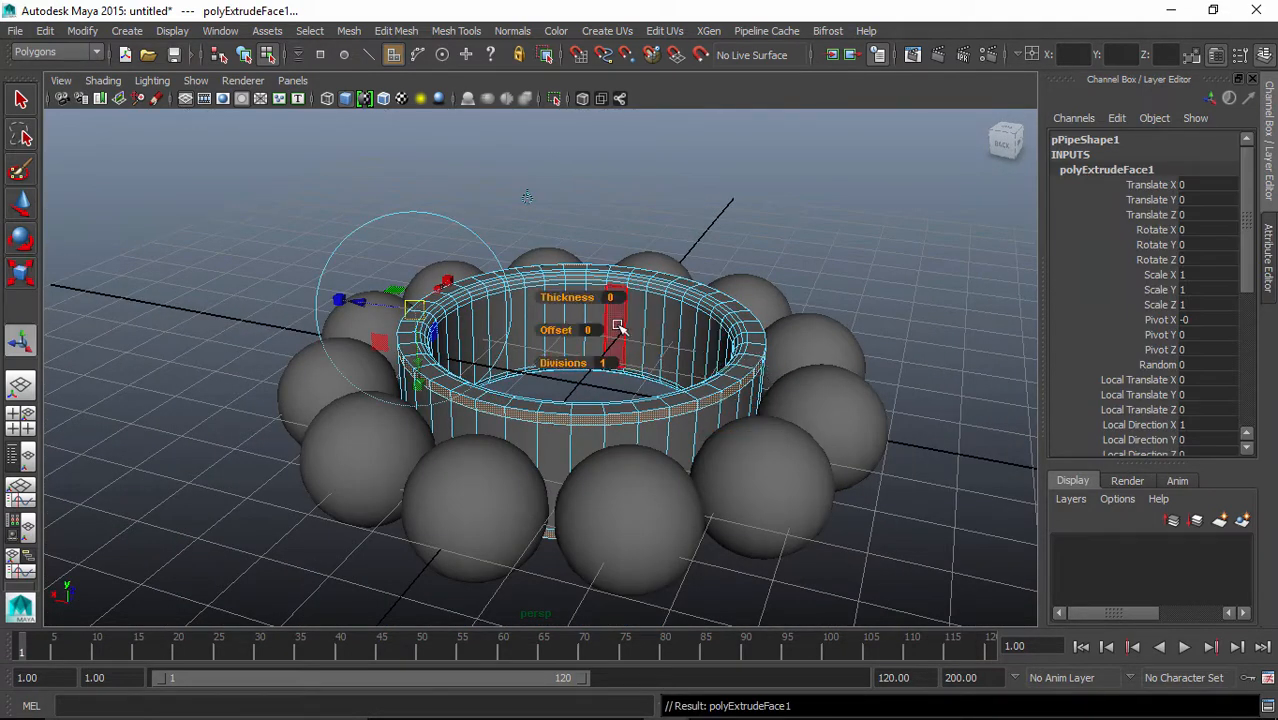
pyautogui.click(610, 297)
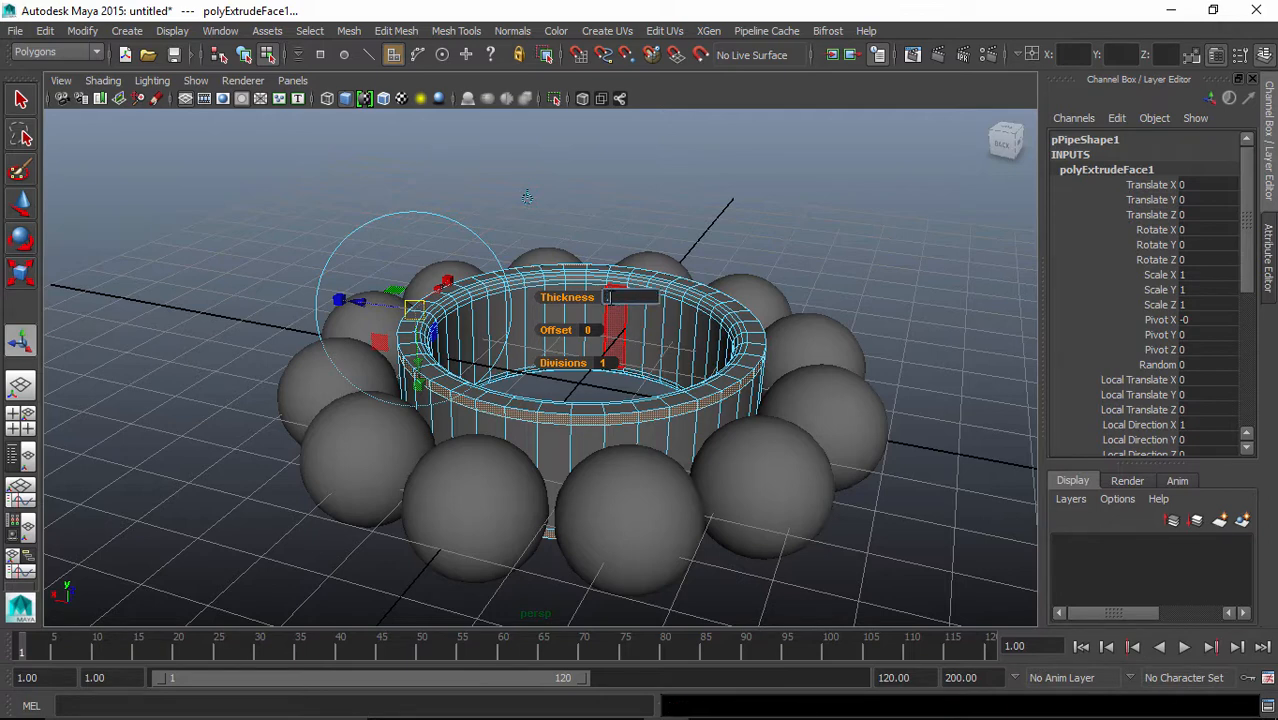
pyautogui.press('Return')
pyautogui.moveTo(682, 322)
pyautogui.keyDown('alt'); pyautogui.mouseDown()
pyautogui.moveTo(690, 399)
pyautogui.moveTo(690, 330)
pyautogui.mouseUp(); pyautogui.keyUp('alt')
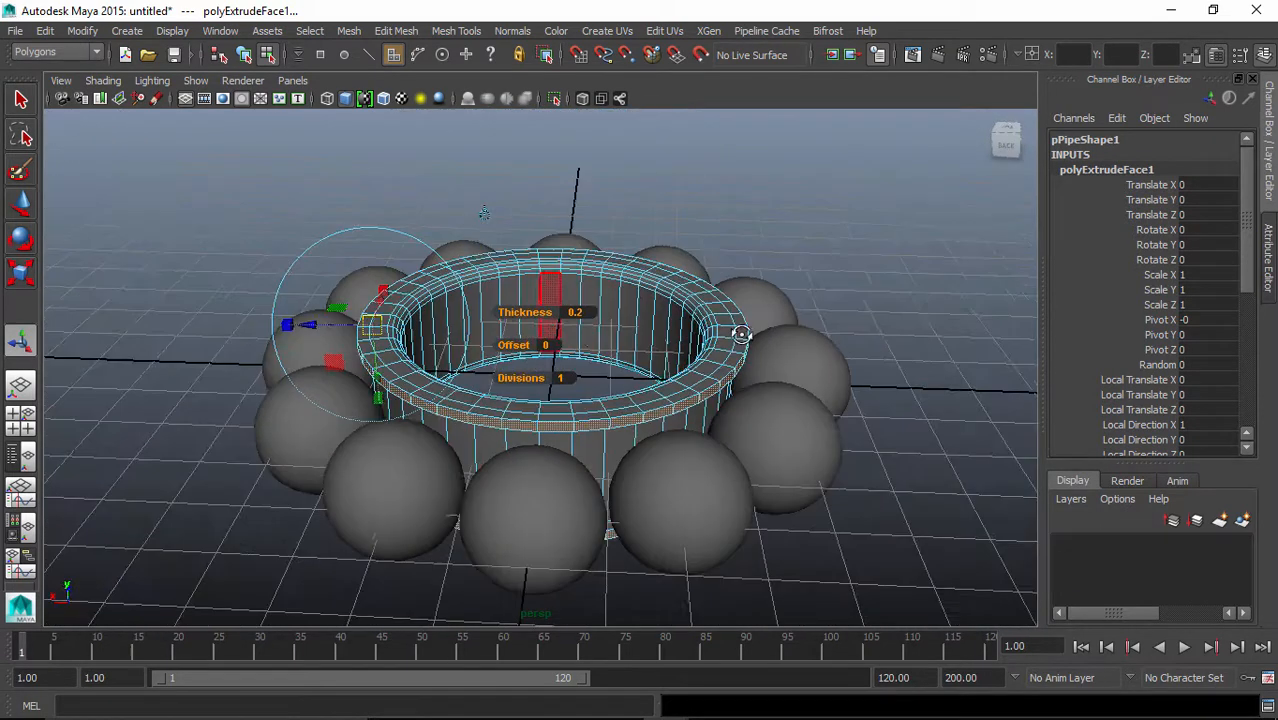
# - Try an extrusion thickness of 0.3 for the rim flanges, and settle on 0.35
pyautogui.click(577, 313)
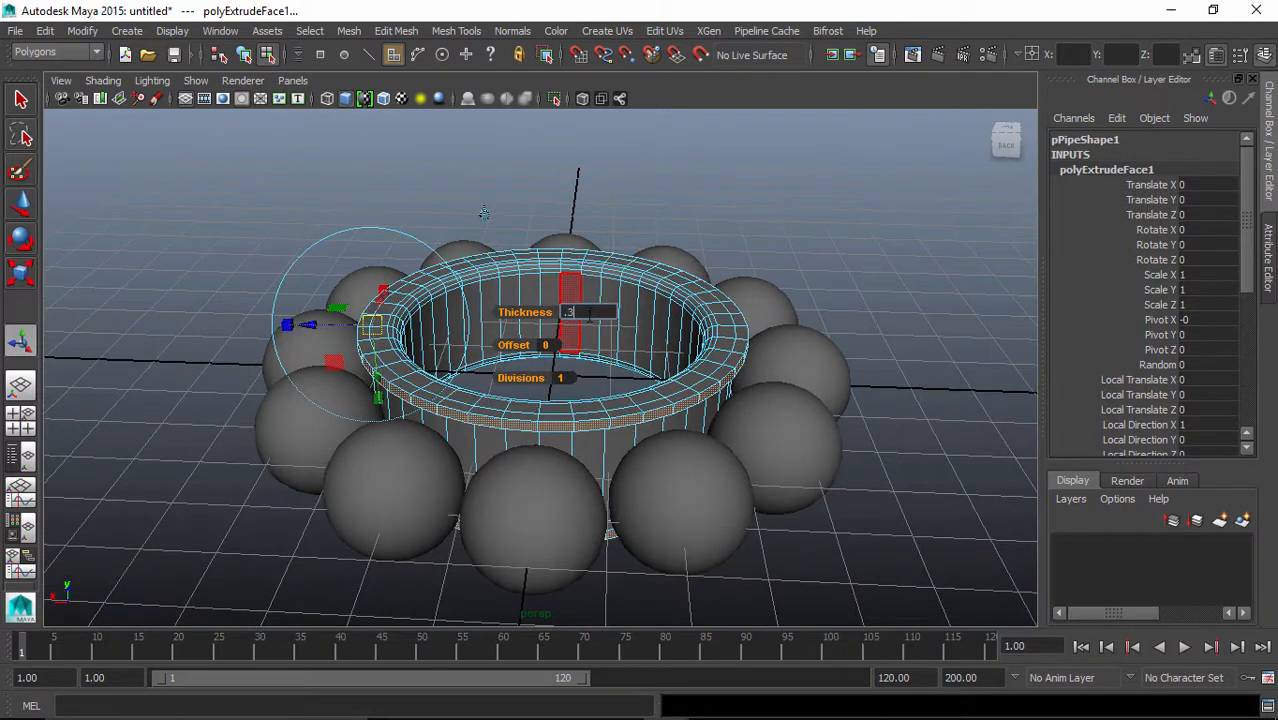
pyautogui.press('Return')
pyautogui.keyDown('alt'); pyautogui.moveTo(567, 302); pyautogui.dragTo(580, 335); pyautogui.keyUp('alt')
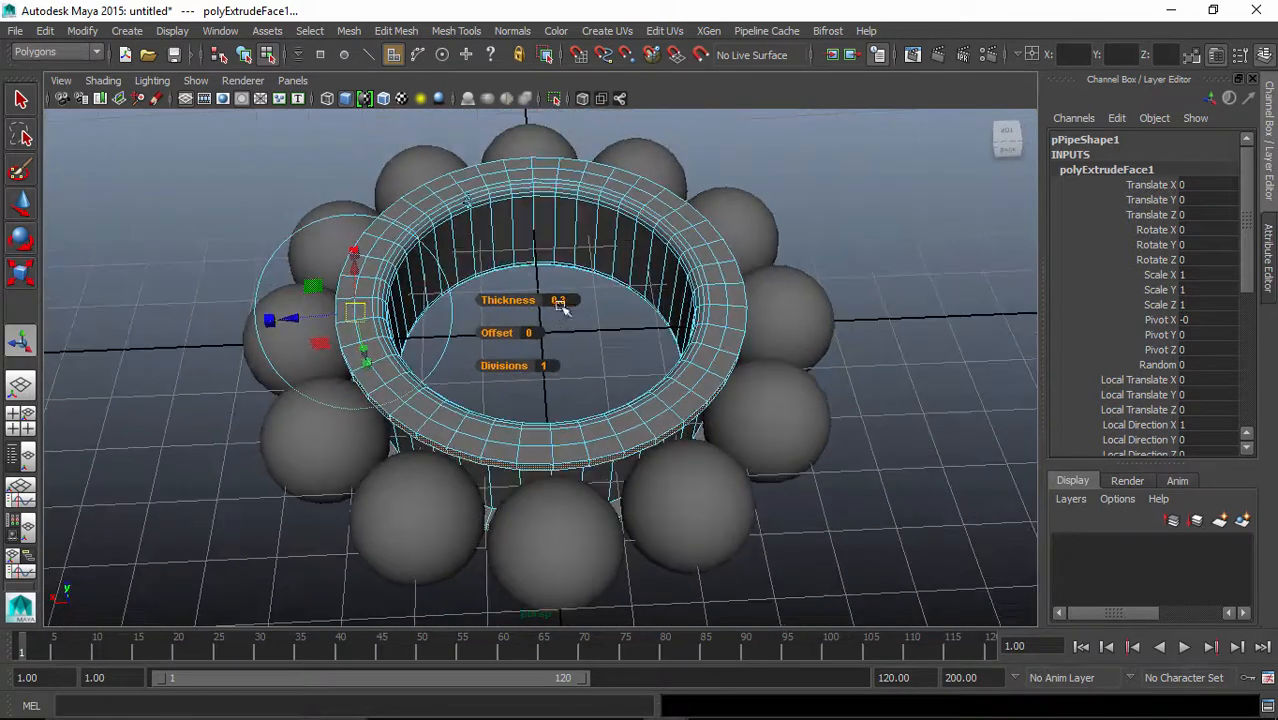
pyautogui.click(565, 302)
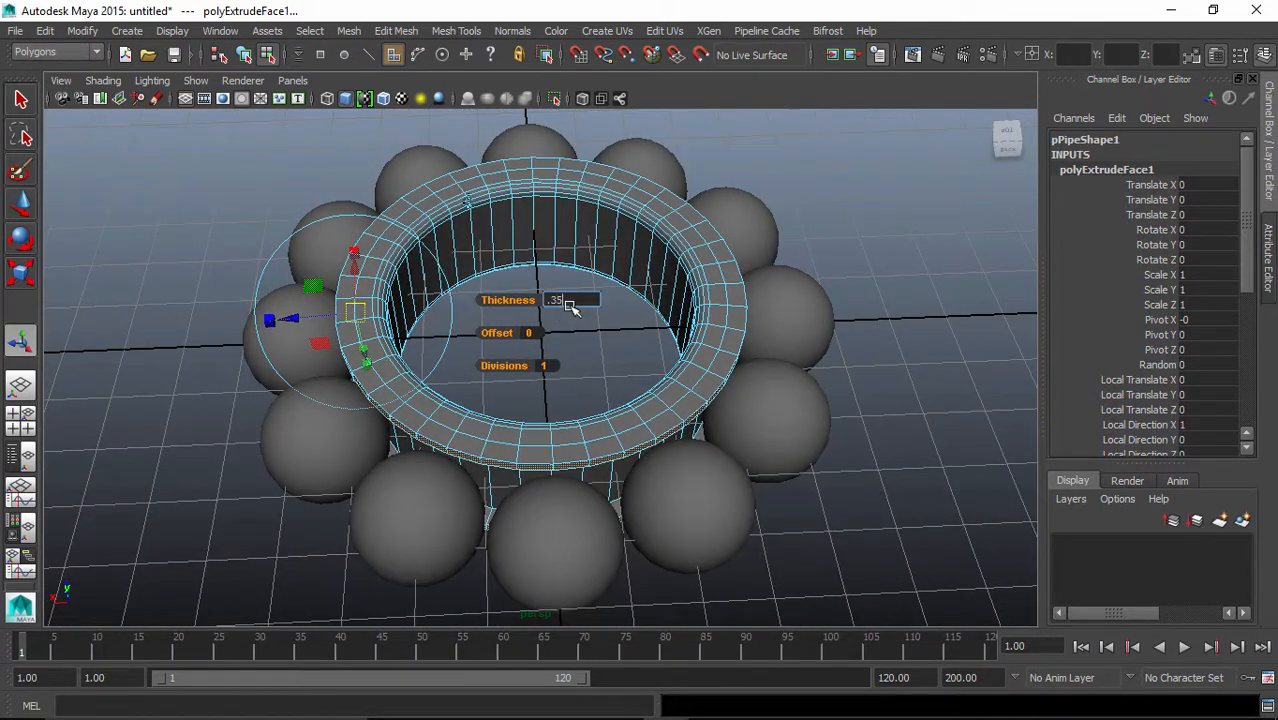
pyautogui.press('Return')
pyautogui.moveTo(790, 388)
pyautogui.keyDown('alt'); pyautogui.mouseDown()
pyautogui.moveTo(807, 417)
pyautogui.moveTo(799, 354)
pyautogui.moveTo(769, 390)
pyautogui.mouseUp(); pyautogui.keyUp('alt')
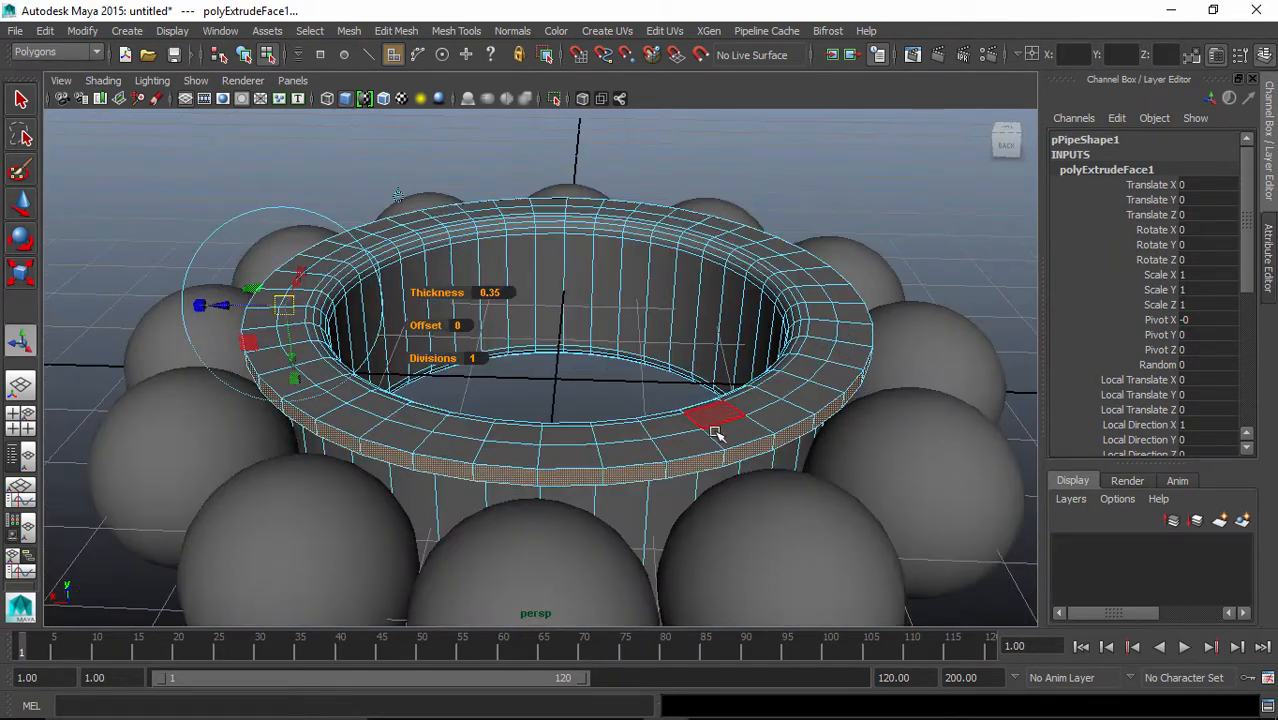
# - Switch to edge selection and select the outer edge loops of both the upper and lower rim flanges
pyautogui.moveTo(730, 432); pyautogui.dragTo(712, 198, button='right')
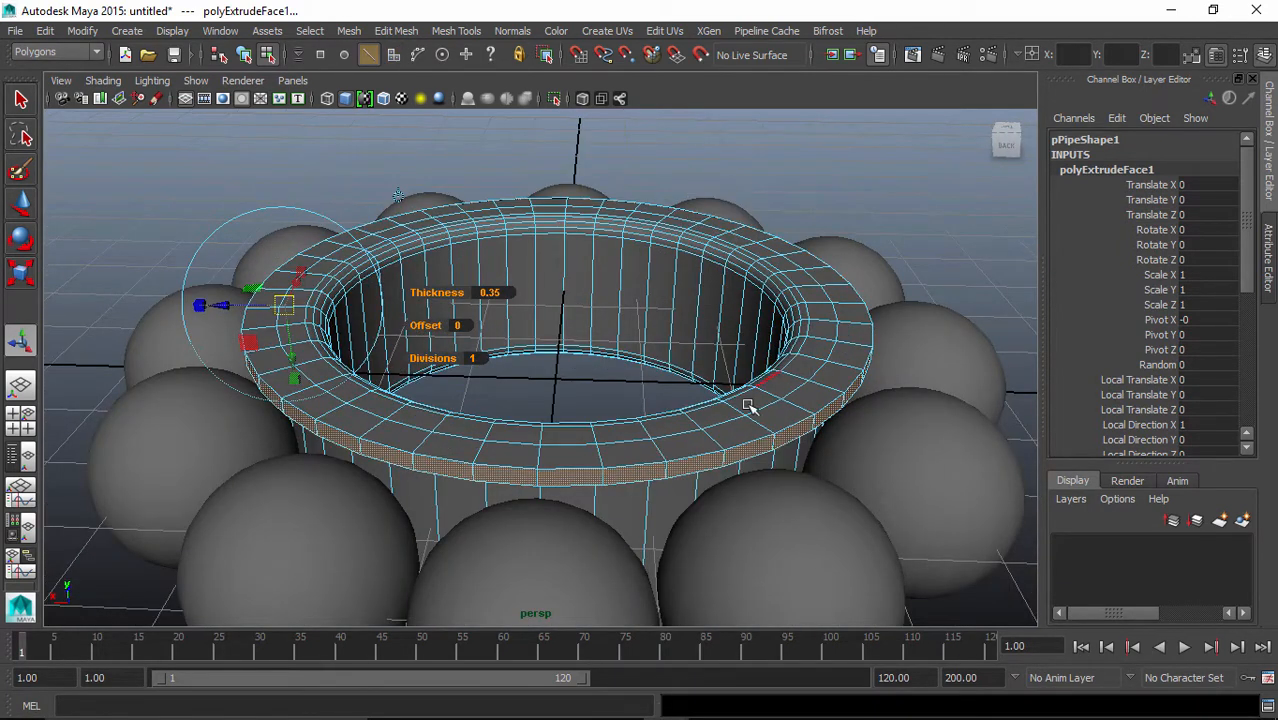
pyautogui.click(714, 450)
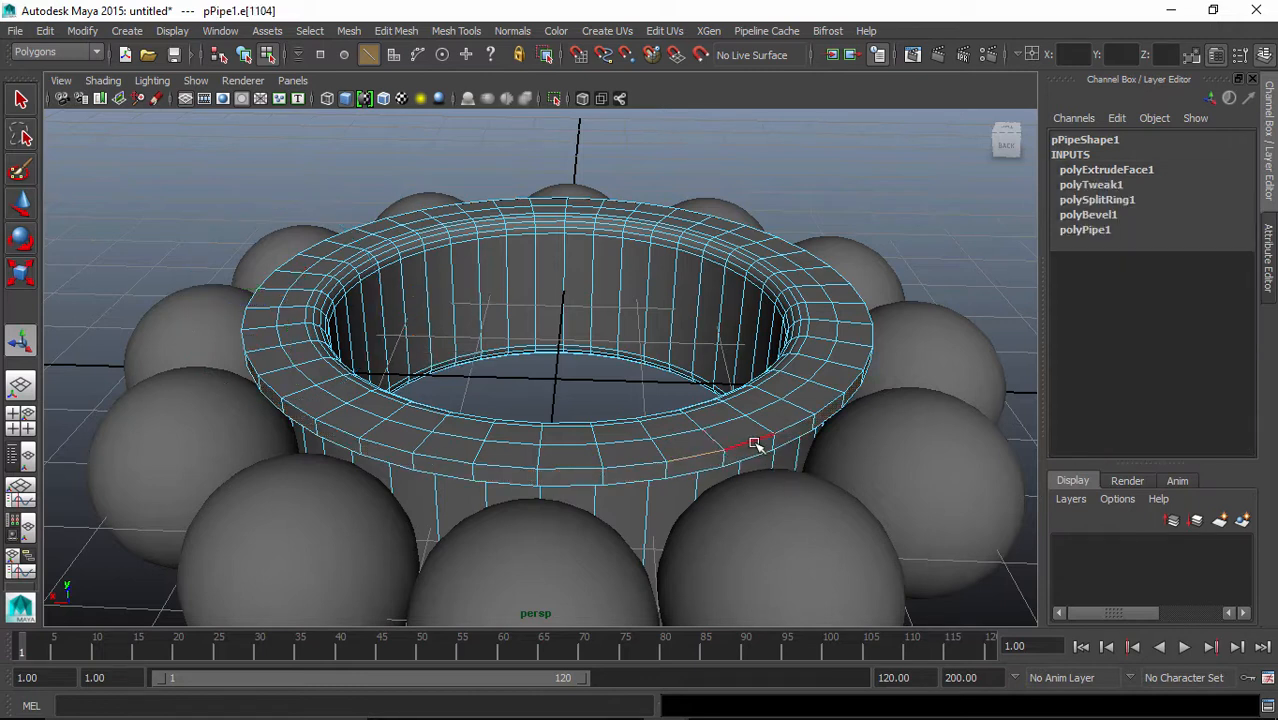
pyautogui.click(748, 445)
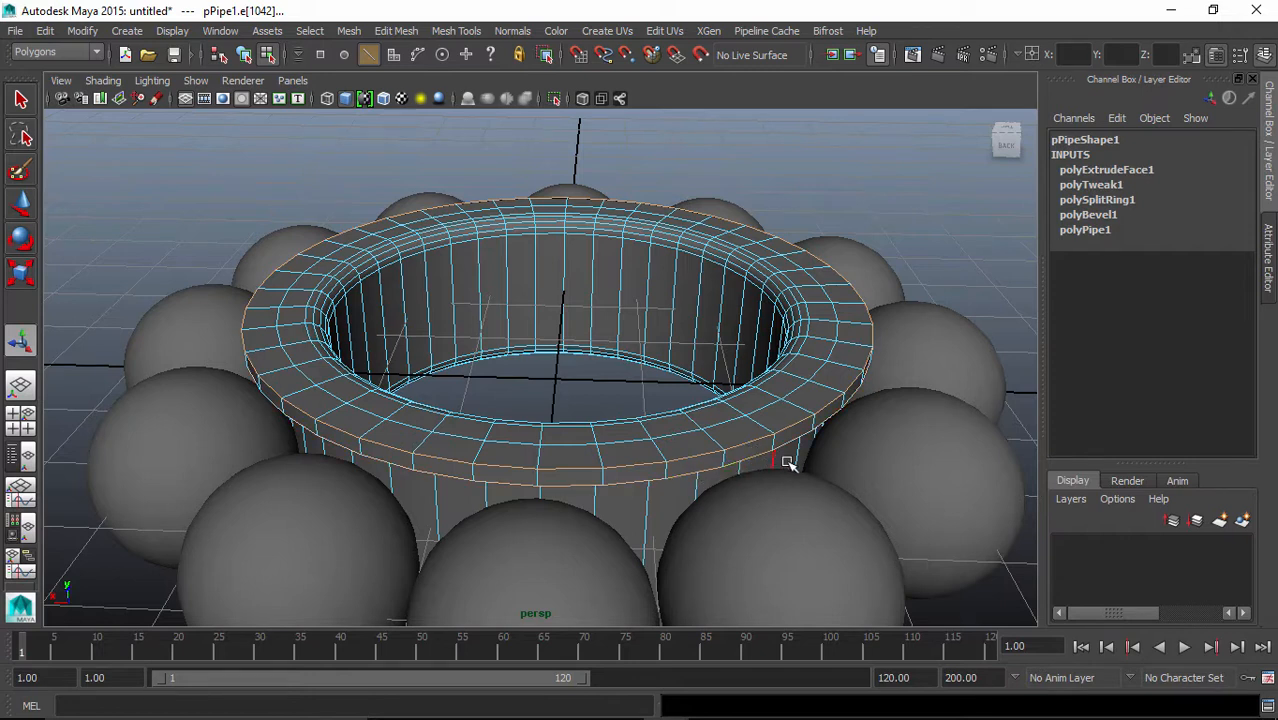
pyautogui.keyDown('alt'); pyautogui.moveTo(790, 456); pyautogui.dragTo(870, 398); pyautogui.keyUp('alt')
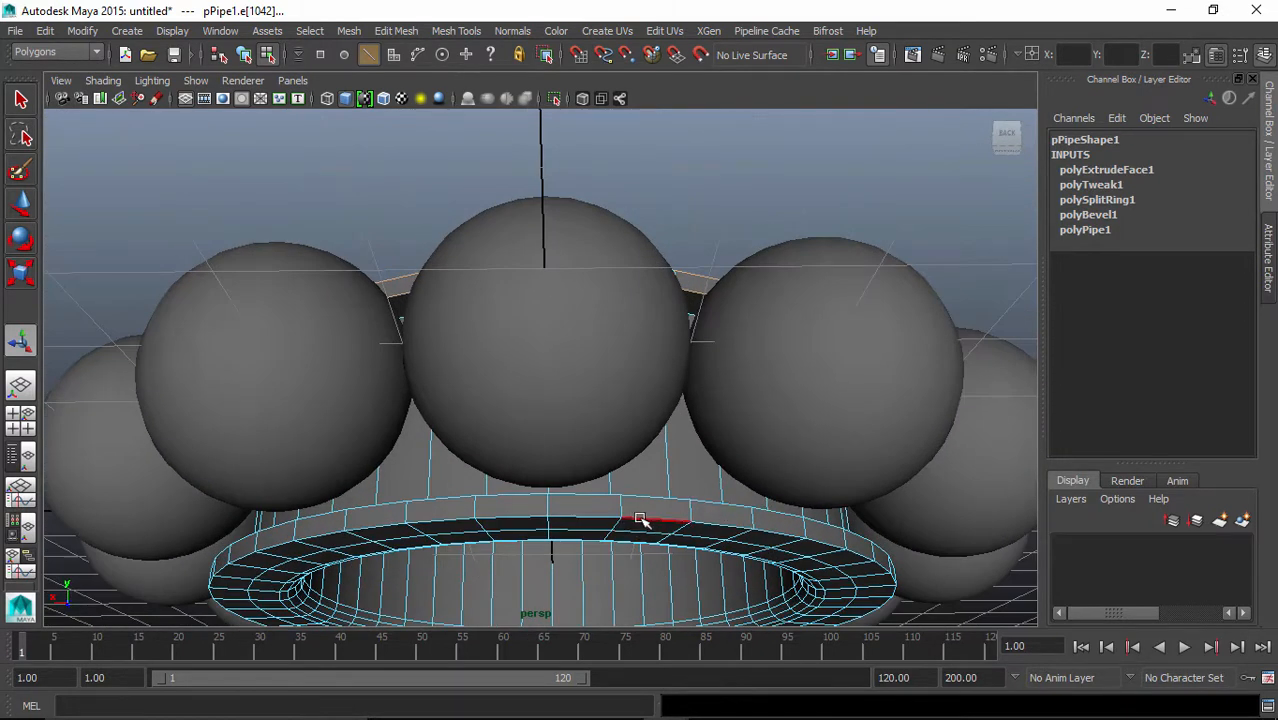
pyautogui.keyDown('shift'); pyautogui.doubleClick(582, 517); pyautogui.keyUp('shift')
pyautogui.keyDown('alt'); pyautogui.moveTo(669, 538); pyautogui.dragTo(668, 528); pyautogui.keyUp('alt')
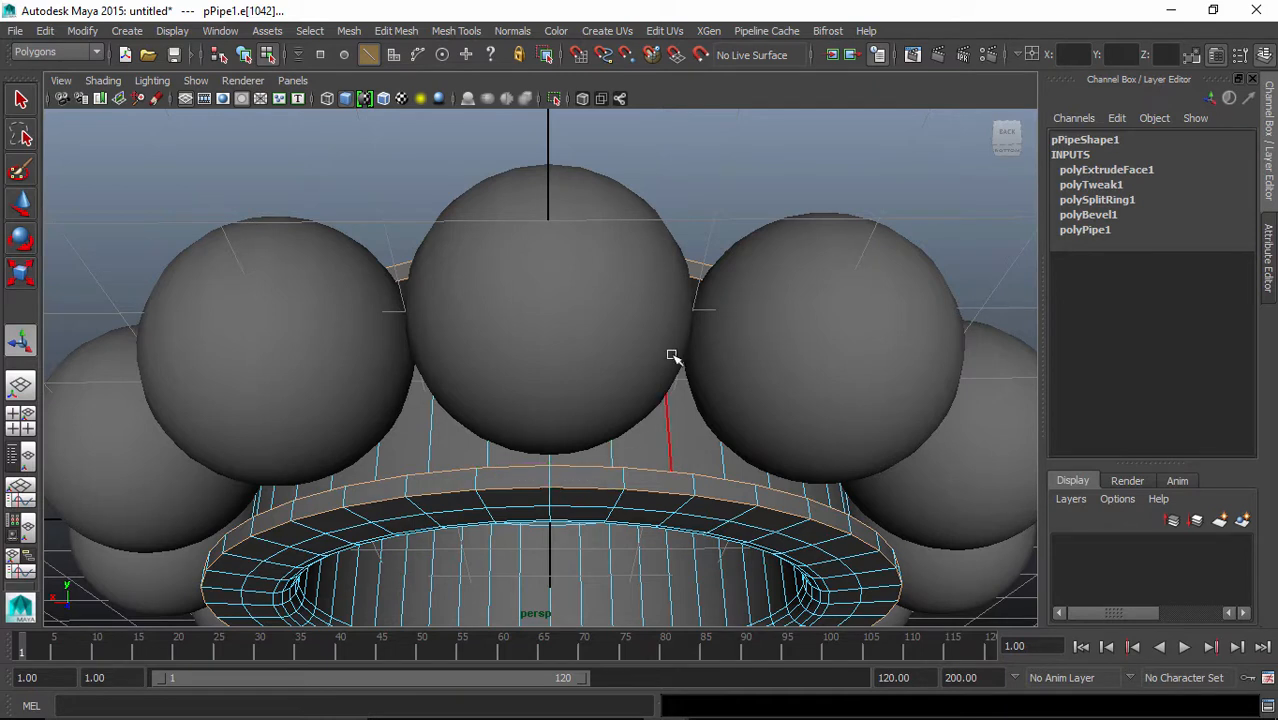
pyautogui.keyDown('alt'); pyautogui.moveTo(673, 354); pyautogui.dragTo(710, 486); pyautogui.keyUp('alt')
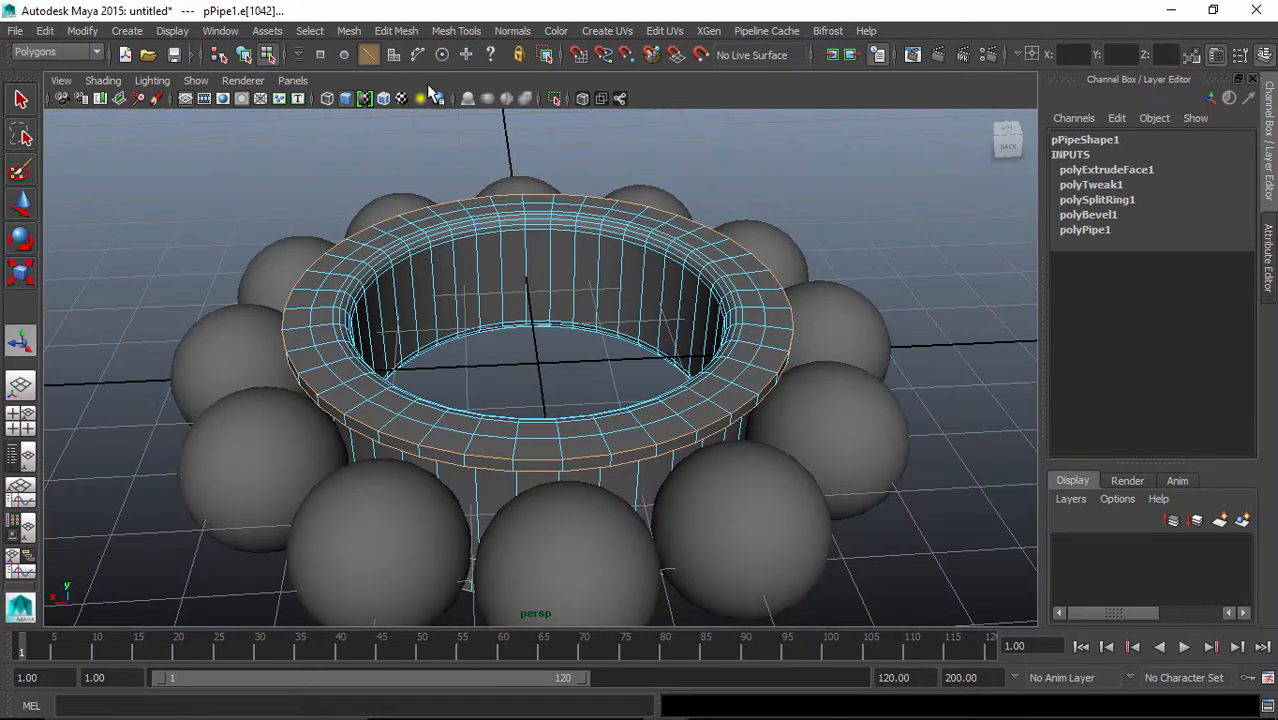
# - Bevel the selected flange edge loops and open the new bevel's attributes
pyautogui.click(396, 31)
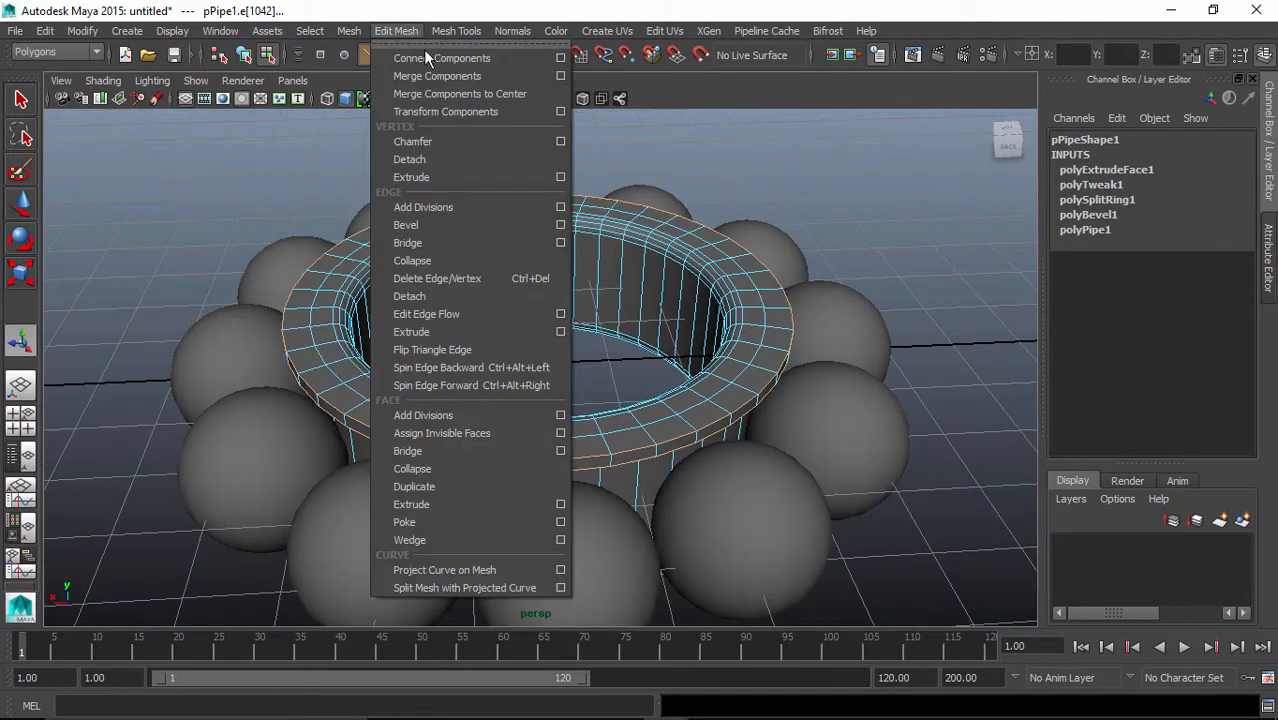
pyautogui.click(491, 220)
pyautogui.keyDown('alt'); pyautogui.moveTo(565, 345); pyautogui.dragTo(783, 320); pyautogui.keyUp('alt')
pyautogui.click(1083, 170)
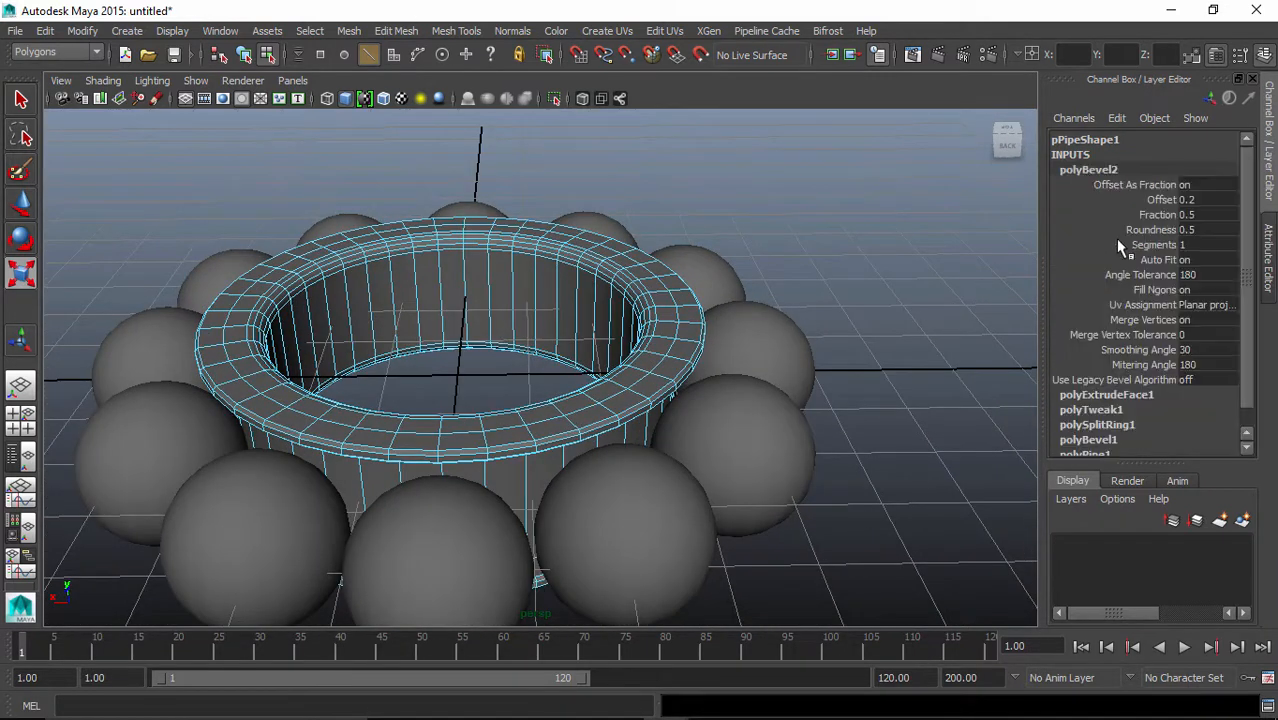
# - Set the flange bevel's segments to 4, return to object selection and deselect the pipe
pyautogui.click(1153, 248)
pyautogui.moveTo(942, 257); pyautogui.dragTo(953, 254, button='middle')
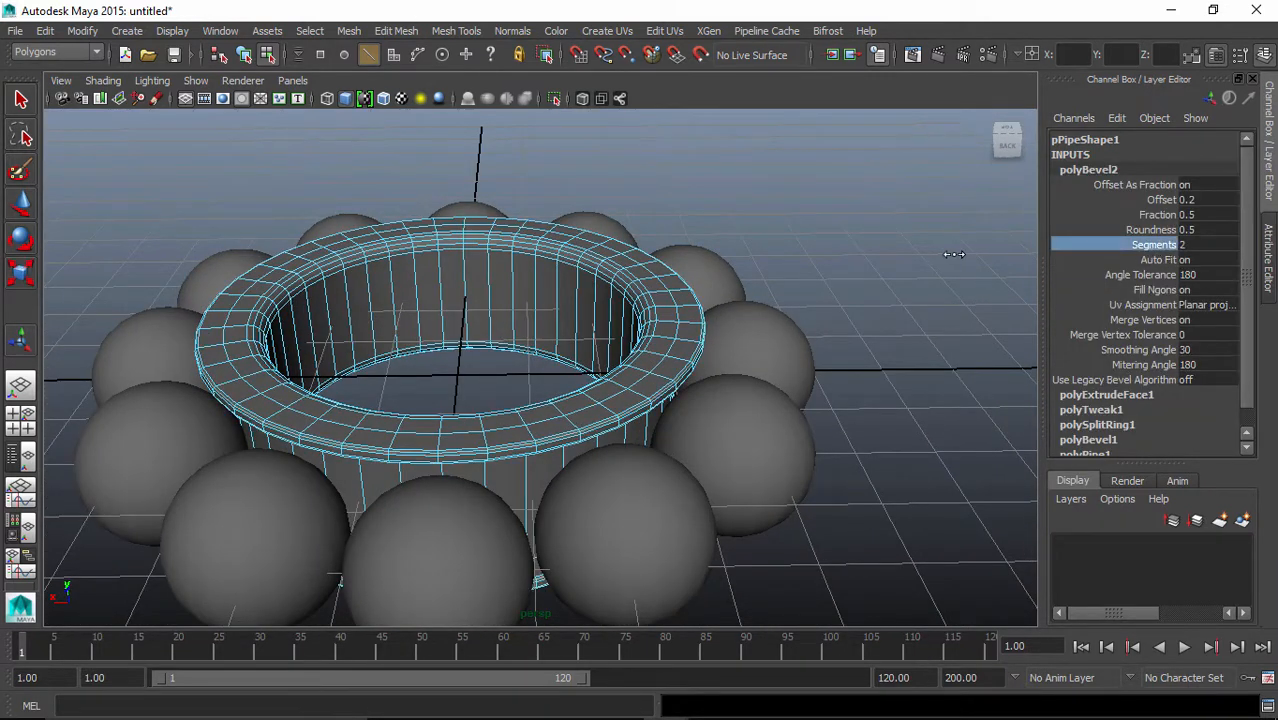
pyautogui.moveTo(949, 271)
pyautogui.keyDown('alt'); pyautogui.mouseDown()
pyautogui.moveTo(947, 240)
pyautogui.moveTo(946, 257)
pyautogui.mouseUp(); pyautogui.keyUp('alt')
pyautogui.moveTo(939, 263); pyautogui.dragTo(952, 264, button='middle')
pyautogui.keyDown('alt'); pyautogui.moveTo(924, 280); pyautogui.dragTo(910, 303); pyautogui.keyUp('alt')
pyautogui.moveTo(631, 379); pyautogui.dragTo(772, 206, button='right')
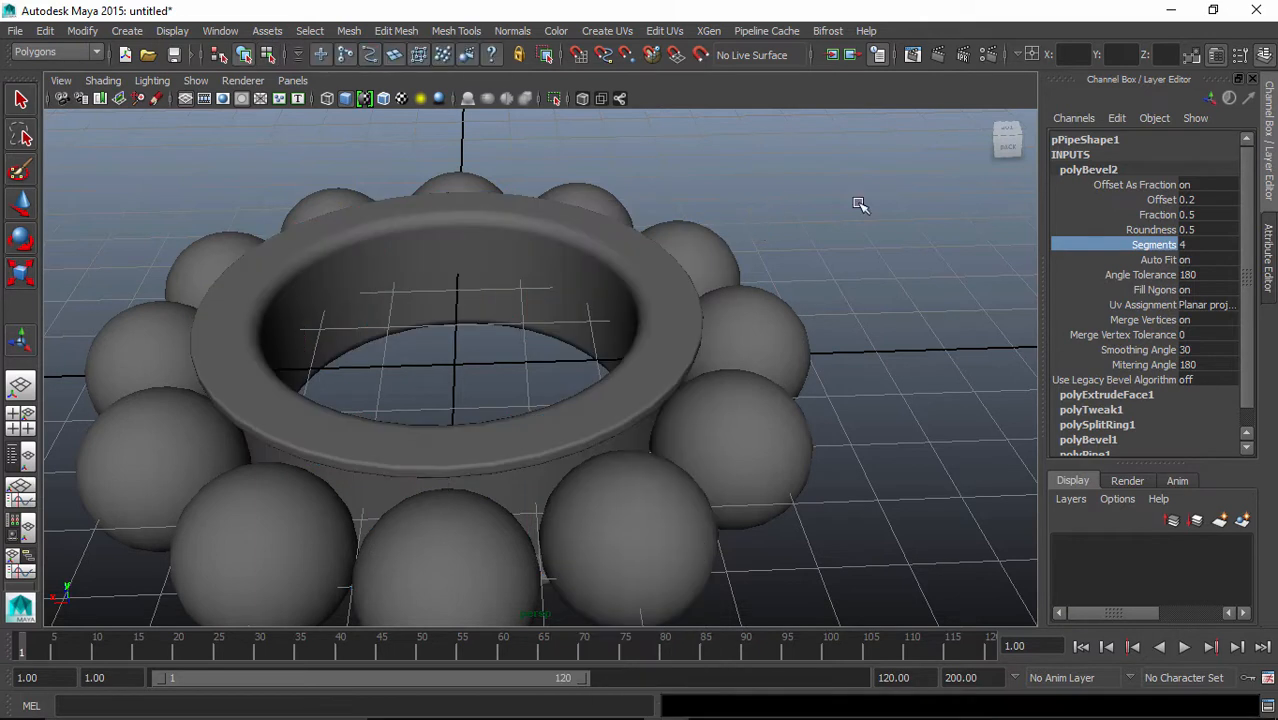
pyautogui.click(859, 202)
# - Select the central pipe, apply Smooth to its mesh and clear the selection
pyautogui.keyDown('alt'); pyautogui.moveTo(852, 212); pyautogui.dragTo(808, 237, button='right'); pyautogui.keyUp('alt')
pyautogui.keyDown('alt'); pyautogui.moveTo(808, 237); pyautogui.dragTo(726, 329); pyautogui.keyUp('alt')
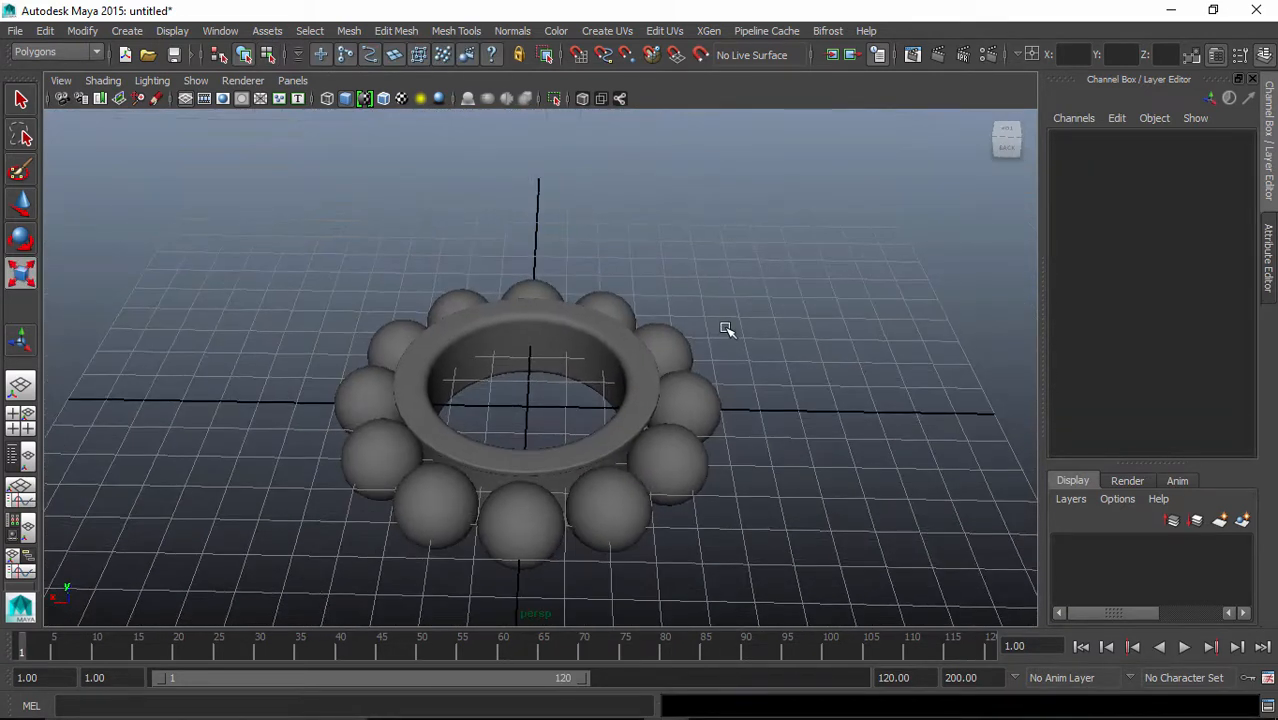
pyautogui.click(640, 368)
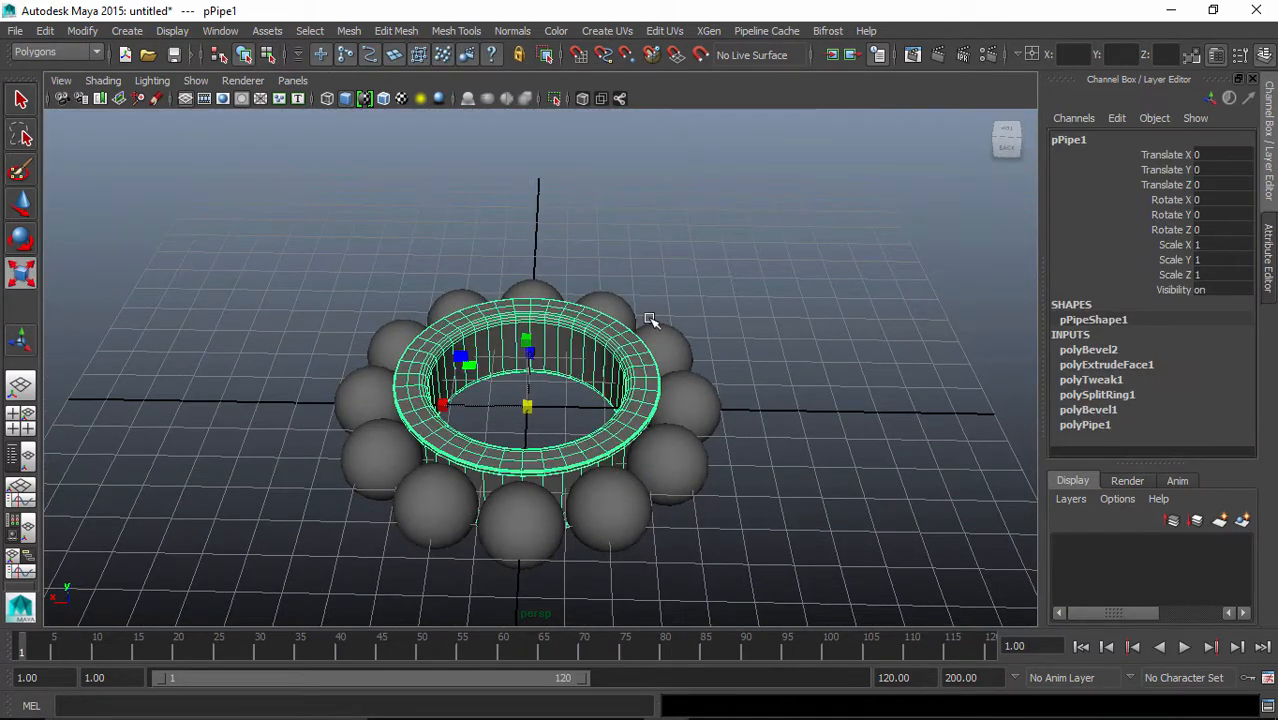
pyautogui.scroll(3, 655, 313)
pyautogui.click(350, 30)
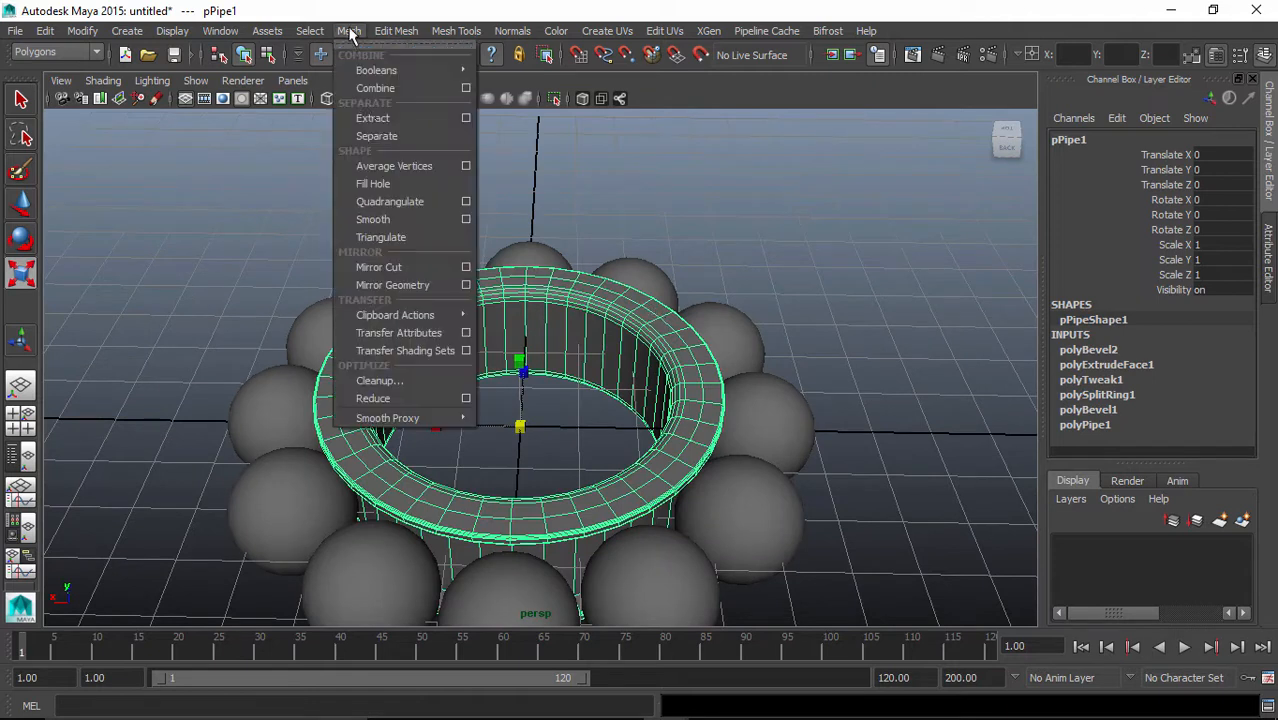
pyautogui.click(400, 219)
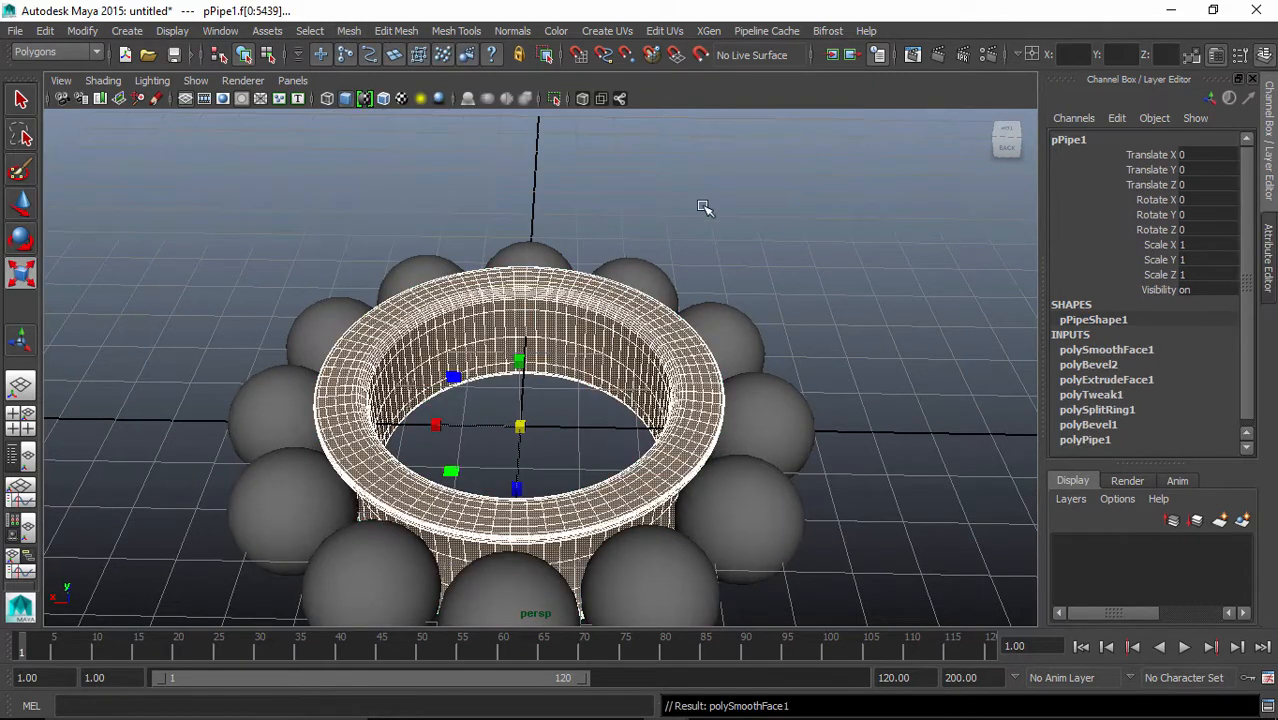
pyautogui.click(714, 278)
# - Create a second polygon pipe at the centre of the sphere ring
pyautogui.keyDown('alt'); pyautogui.moveTo(714, 278); pyautogui.dragTo(756, 245); pyautogui.keyUp('alt')
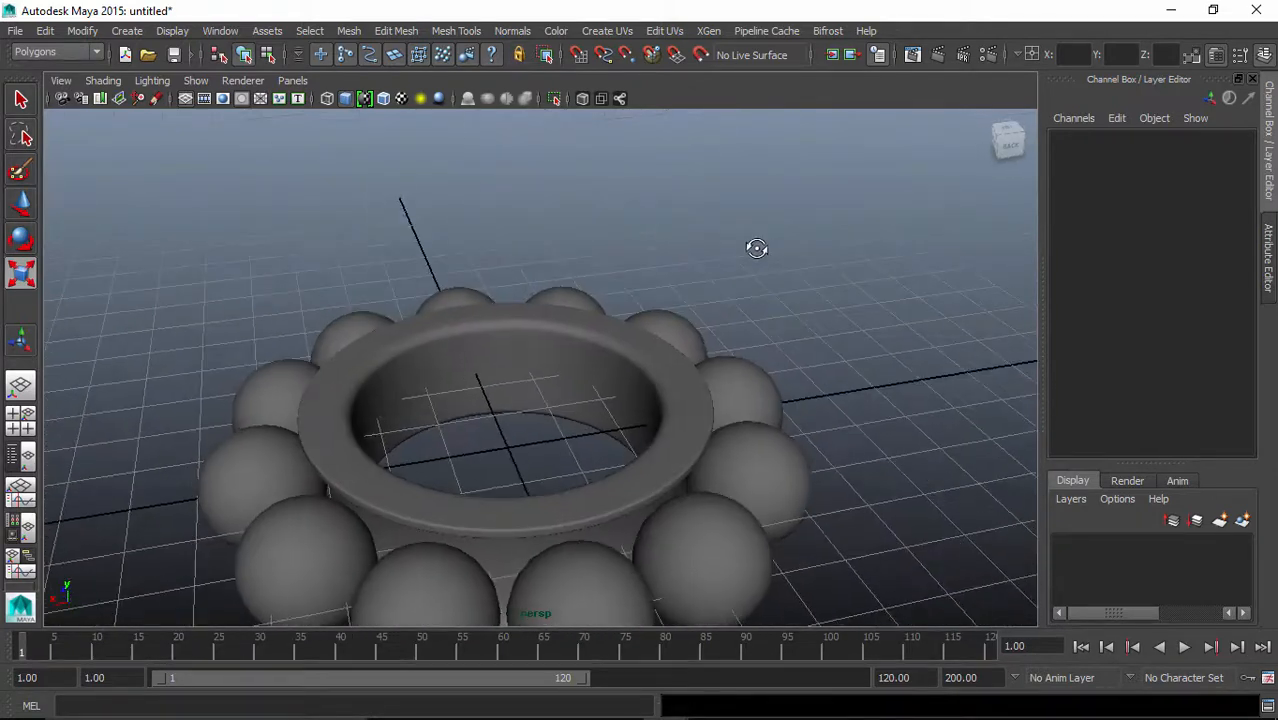
pyautogui.scroll(-3, 738, 264)
pyautogui.keyDown('alt'); pyautogui.moveTo(674, 315); pyautogui.dragTo(667, 280, button='middle'); pyautogui.keyUp('alt')
pyautogui.scroll(4, 667, 282)
pyautogui.keyDown('alt'); pyautogui.moveTo(668, 300); pyautogui.dragTo(668, 392); pyautogui.keyUp('alt')
pyautogui.scroll(-4, 663, 357)
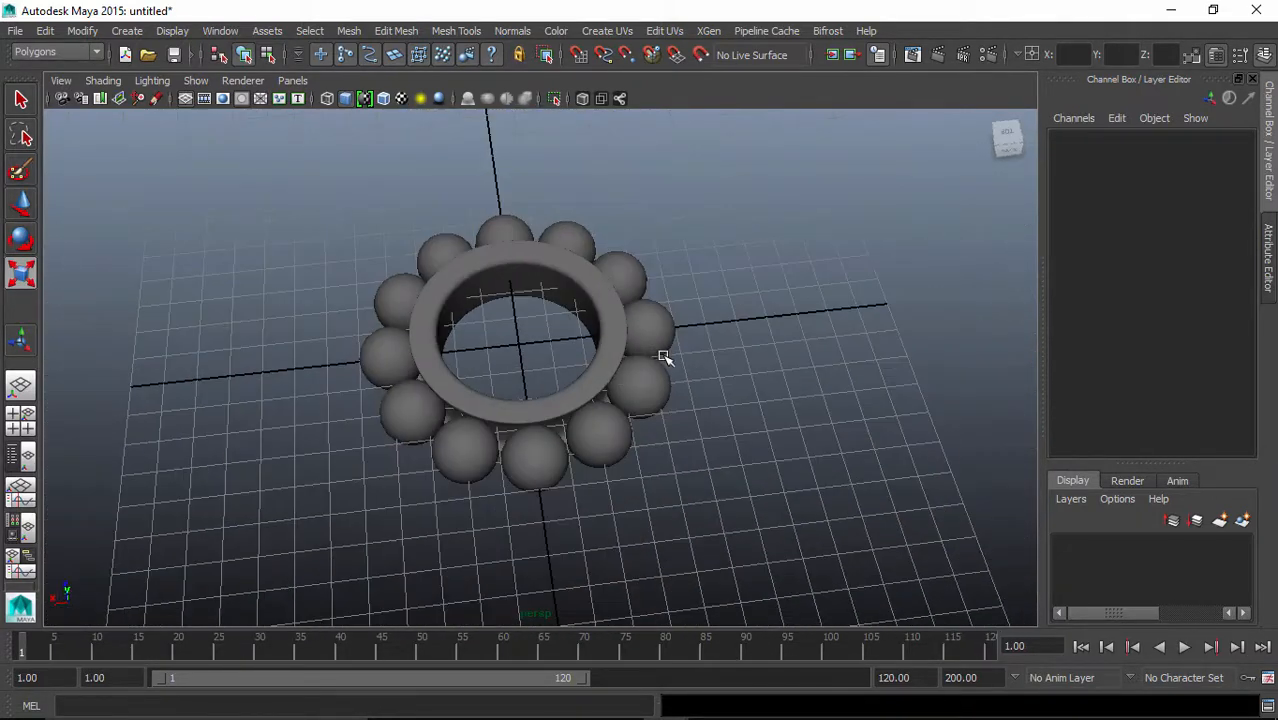
pyautogui.click(128, 31)
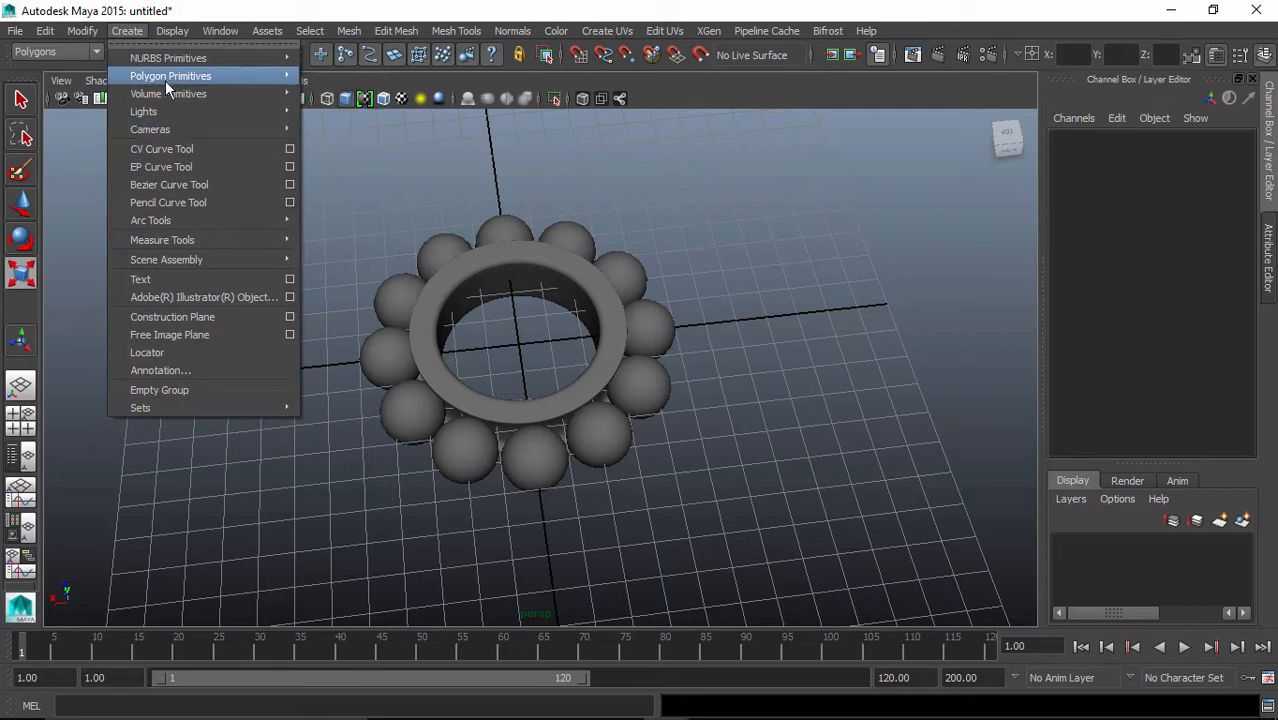
pyautogui.moveTo(144, 76)
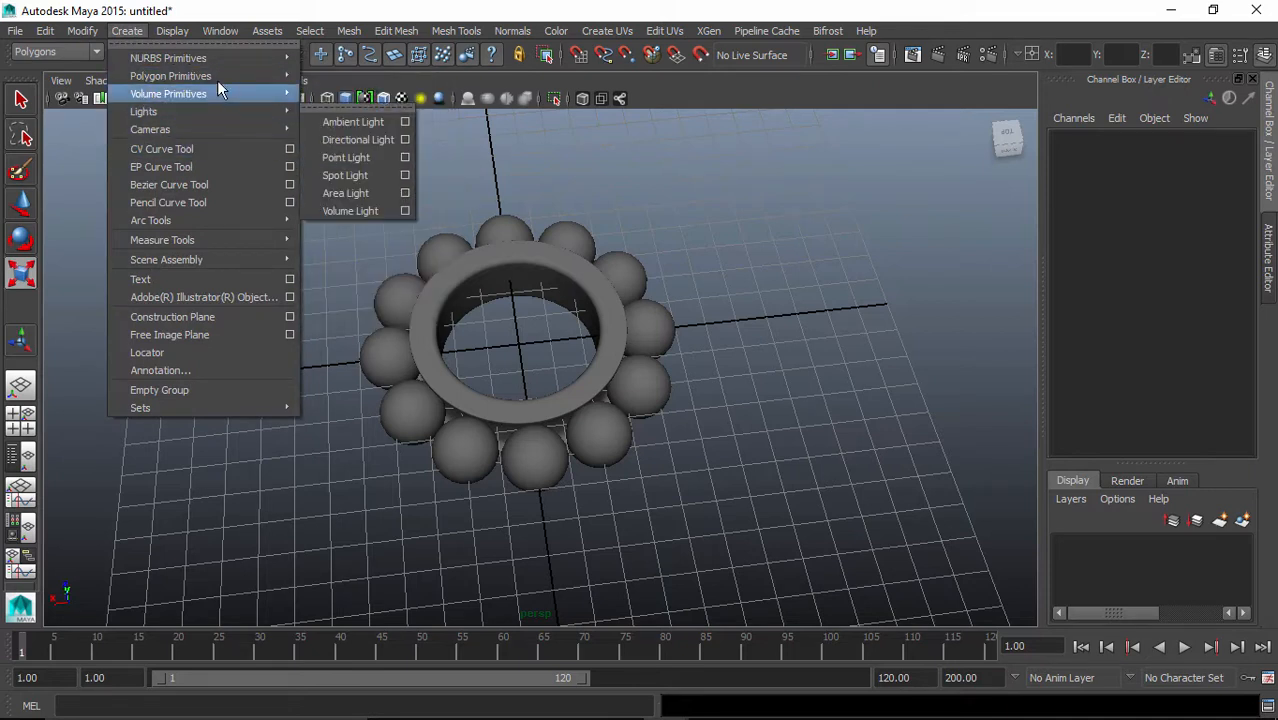
pyautogui.click(355, 232)
pyautogui.keyDown('alt'); pyautogui.moveTo(545, 330); pyautogui.dragTo(577, 325); pyautogui.keyUp('alt')
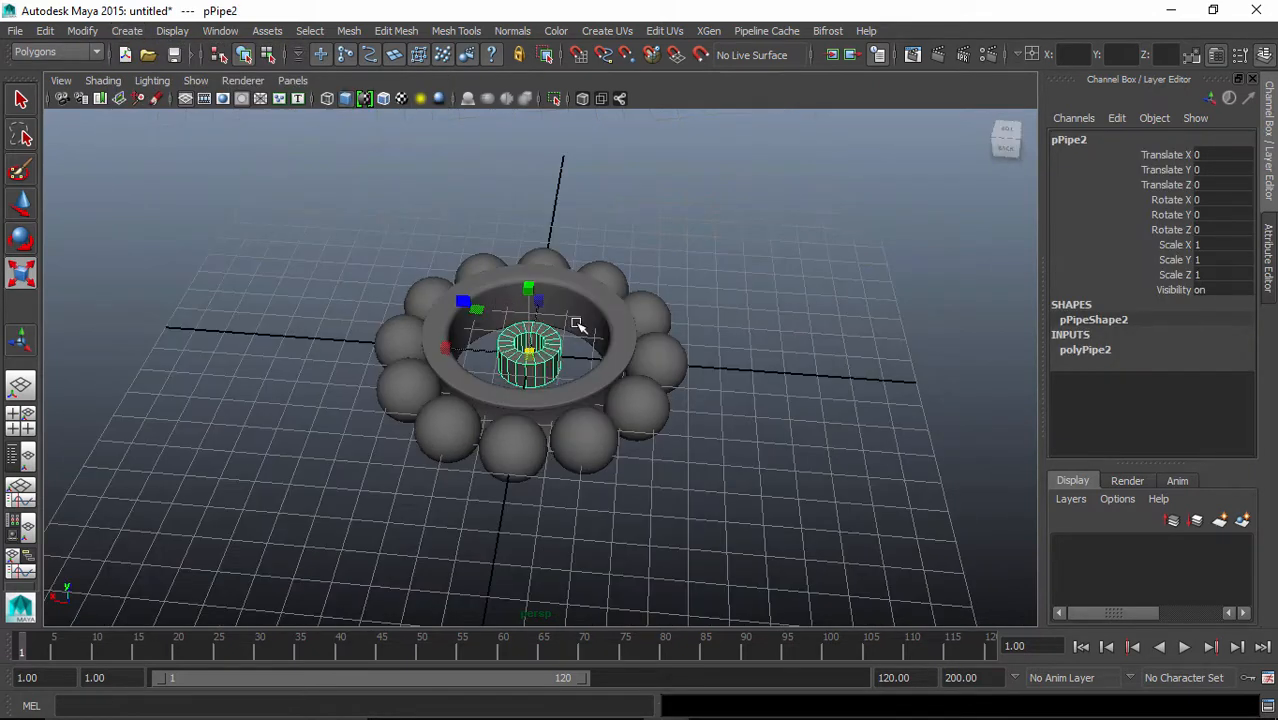
# - Enlarge the new pipe to enclose the spheres, settling on a radius of 5.5
pyautogui.click(1086, 350)
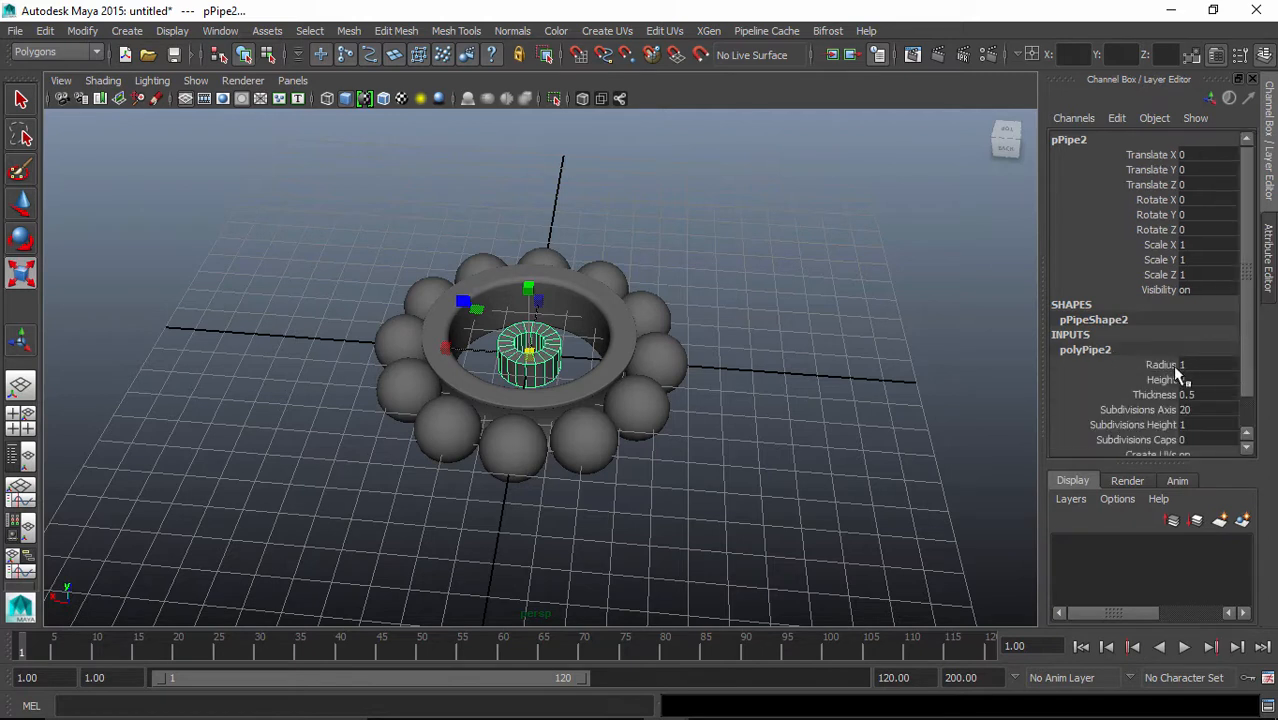
pyautogui.click(1168, 365)
pyautogui.moveTo(760, 325); pyautogui.dragTo(796, 325, button='middle')
pyautogui.keyDown('alt'); pyautogui.moveTo(796, 325); pyautogui.dragTo(790, 366); pyautogui.keyUp('alt')
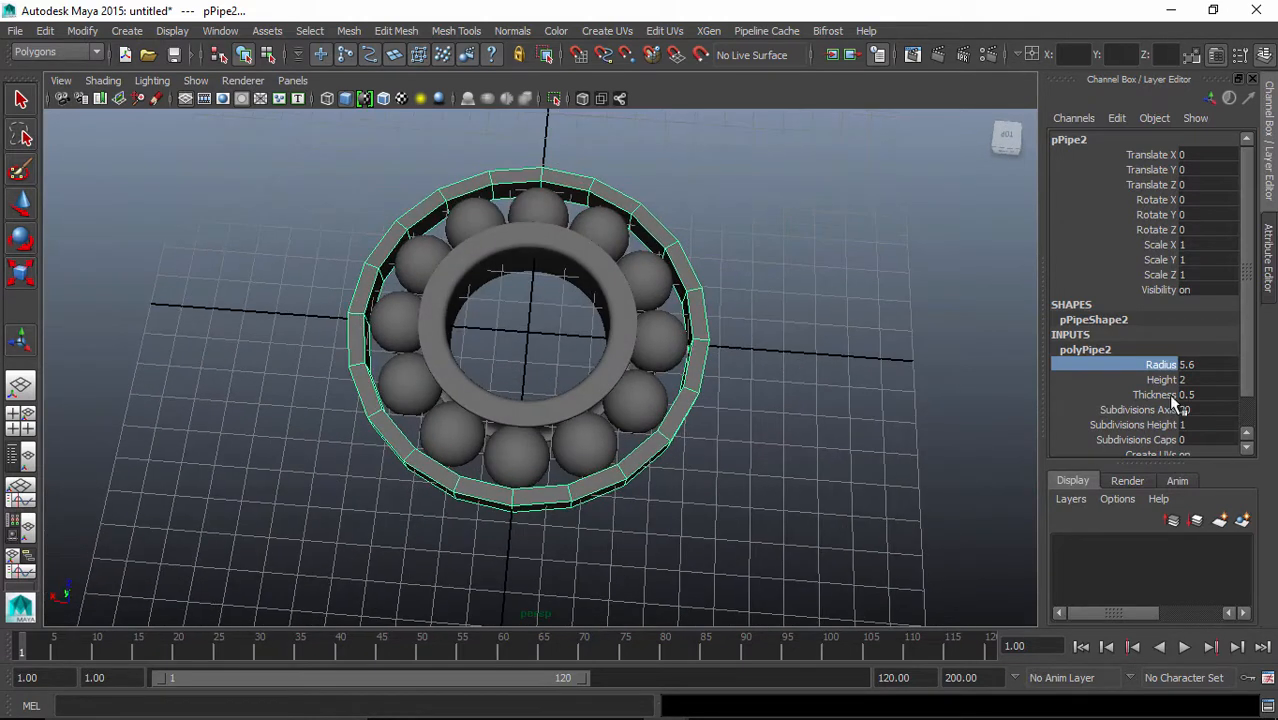
pyautogui.click(1188, 365)
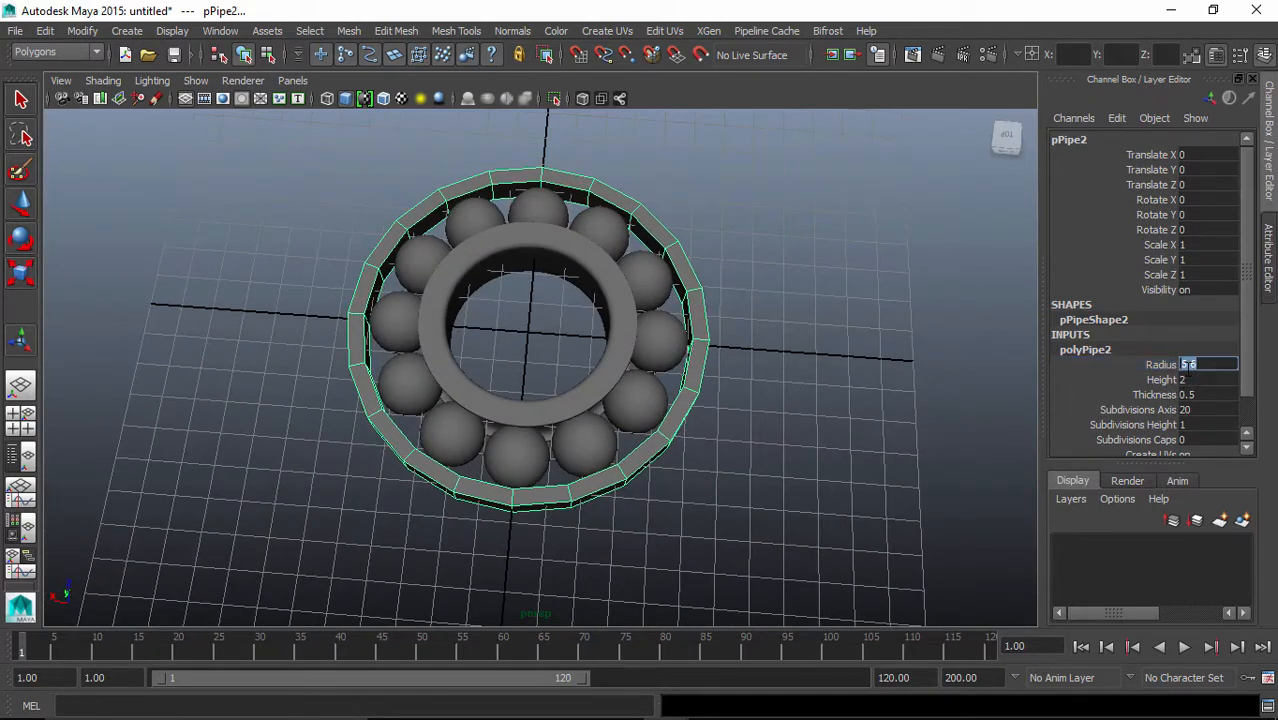
pyautogui.write('5.5')
pyautogui.press('Return')
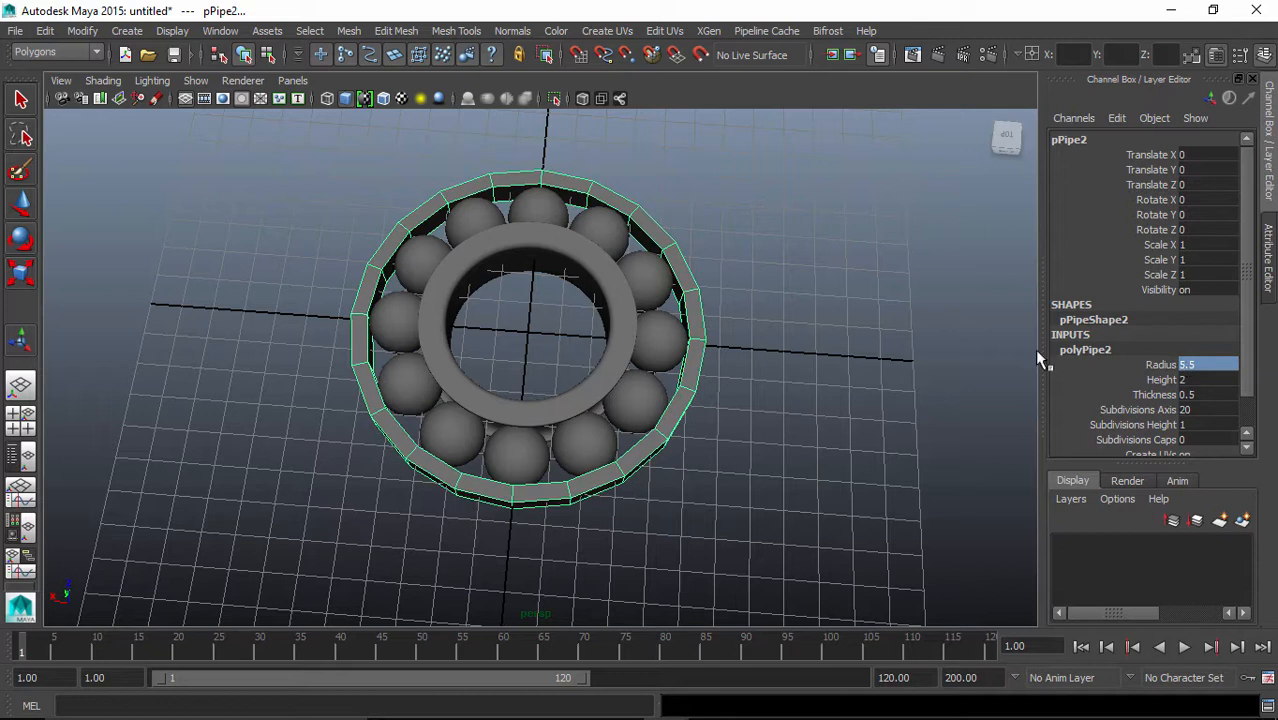
# - Set the outer pipe's axis subdivisions to 50
pyautogui.keyDown('alt'); pyautogui.moveTo(652, 407); pyautogui.dragTo(672, 395); pyautogui.keyUp('alt')
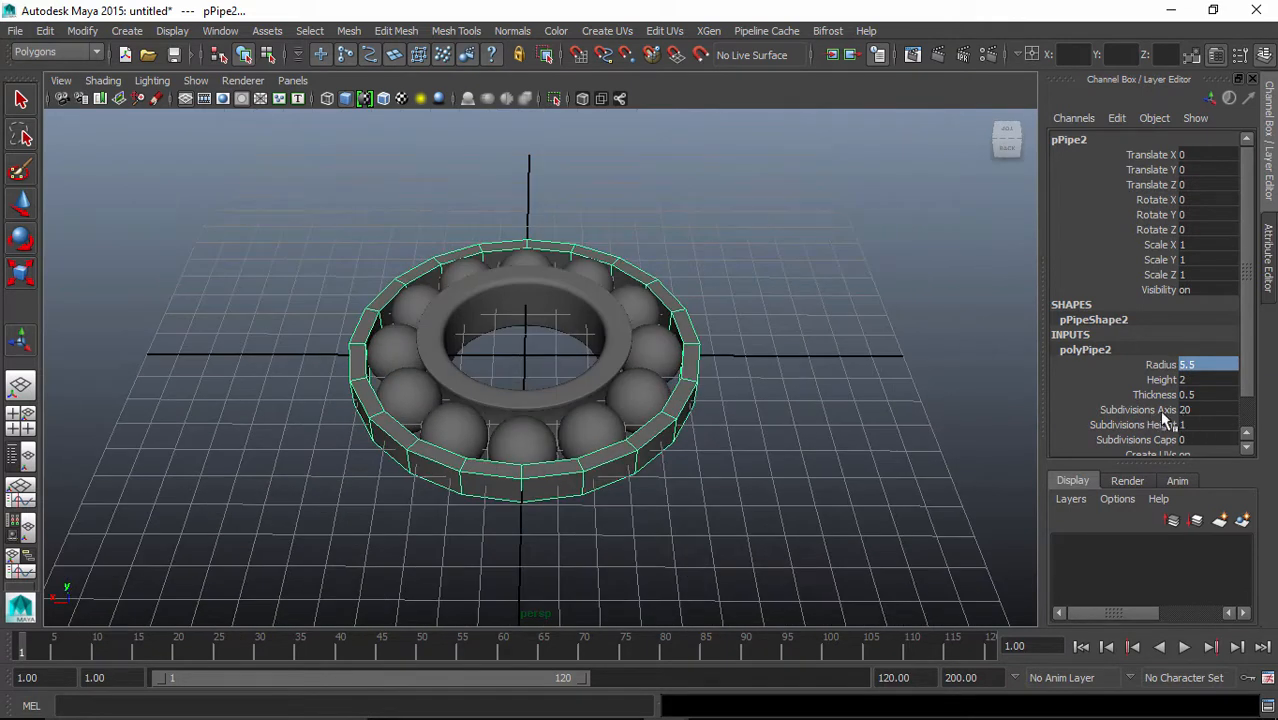
pyautogui.click(1192, 410)
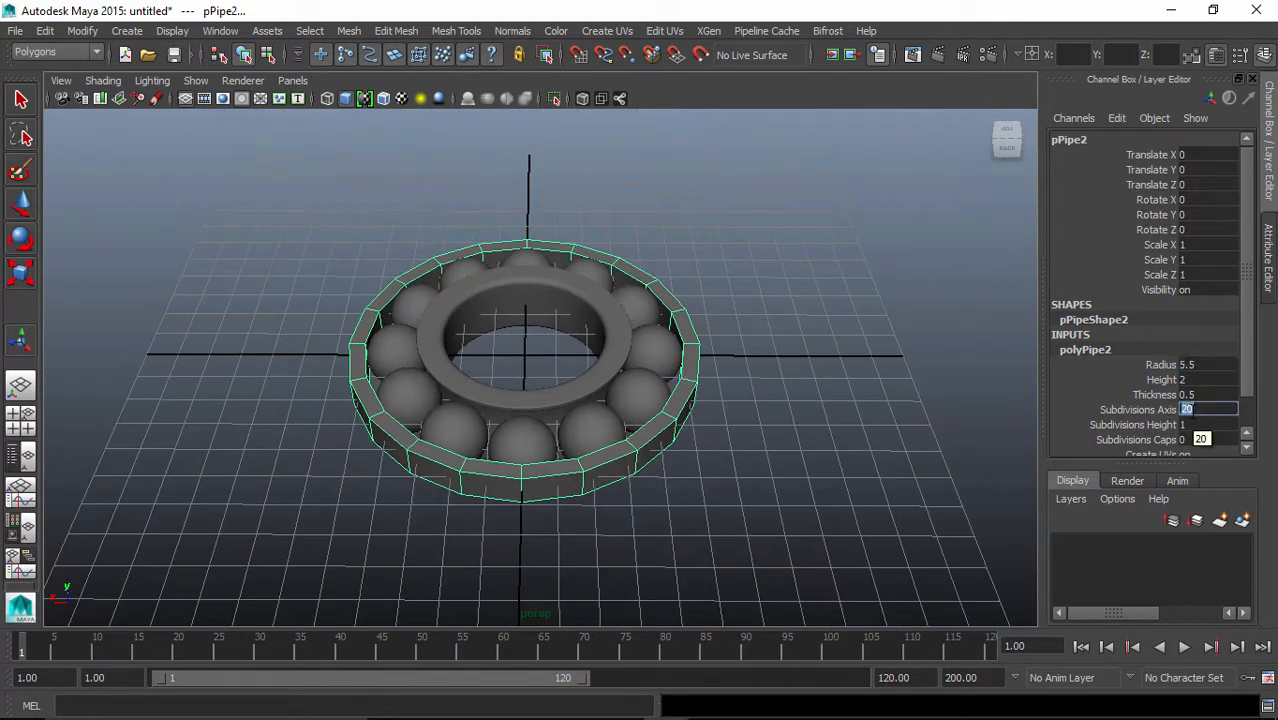
pyautogui.write('50')
pyautogui.press('Return')
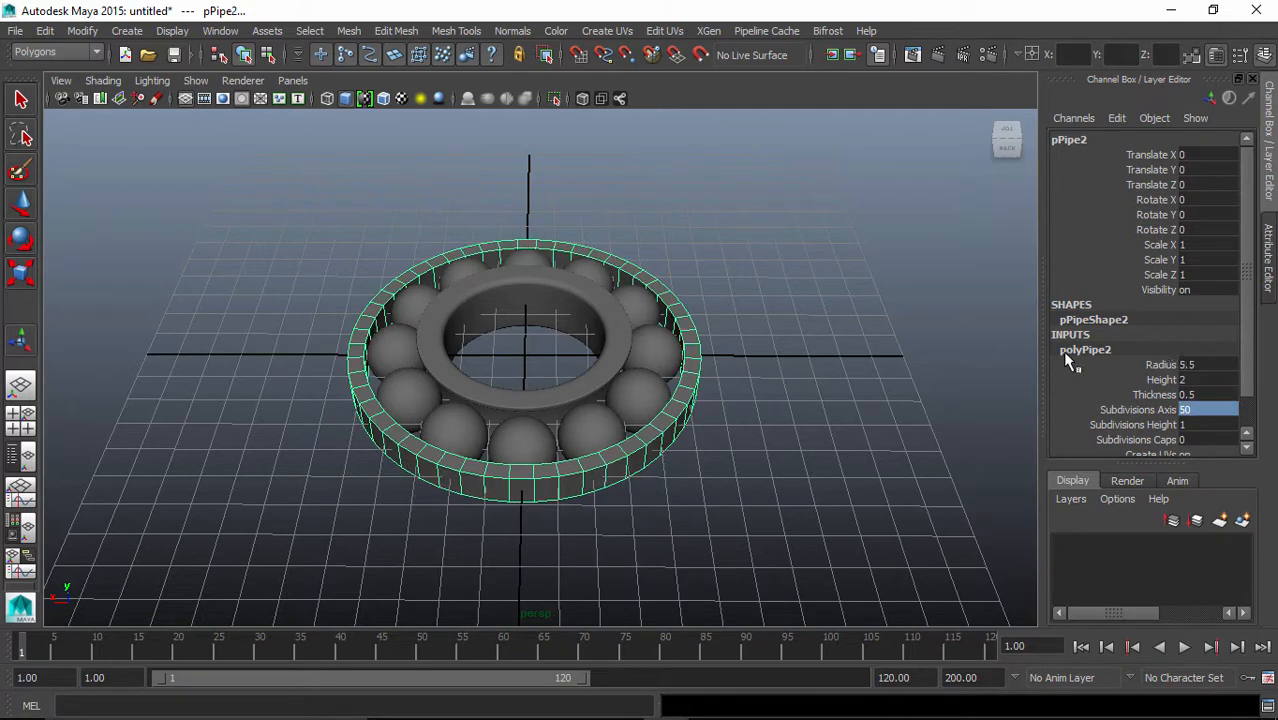
# - Look up the inner pipe's height and set the outer pipe's height to the same 4.2
pyautogui.keyDown('alt'); pyautogui.moveTo(616, 416); pyautogui.dragTo(660, 335); pyautogui.keyUp('alt')
pyautogui.keyDown('alt'); pyautogui.moveTo(357, 388); pyautogui.dragTo(690, 436); pyautogui.keyUp('alt')
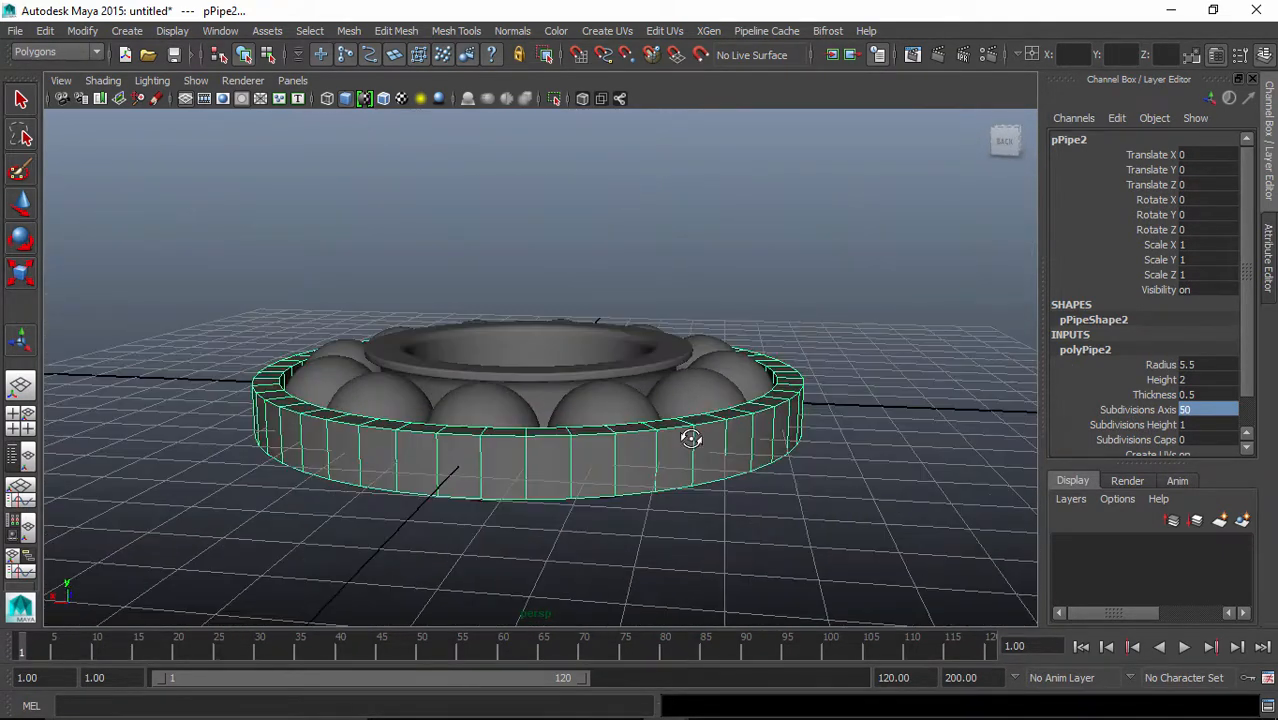
pyautogui.click(563, 372)
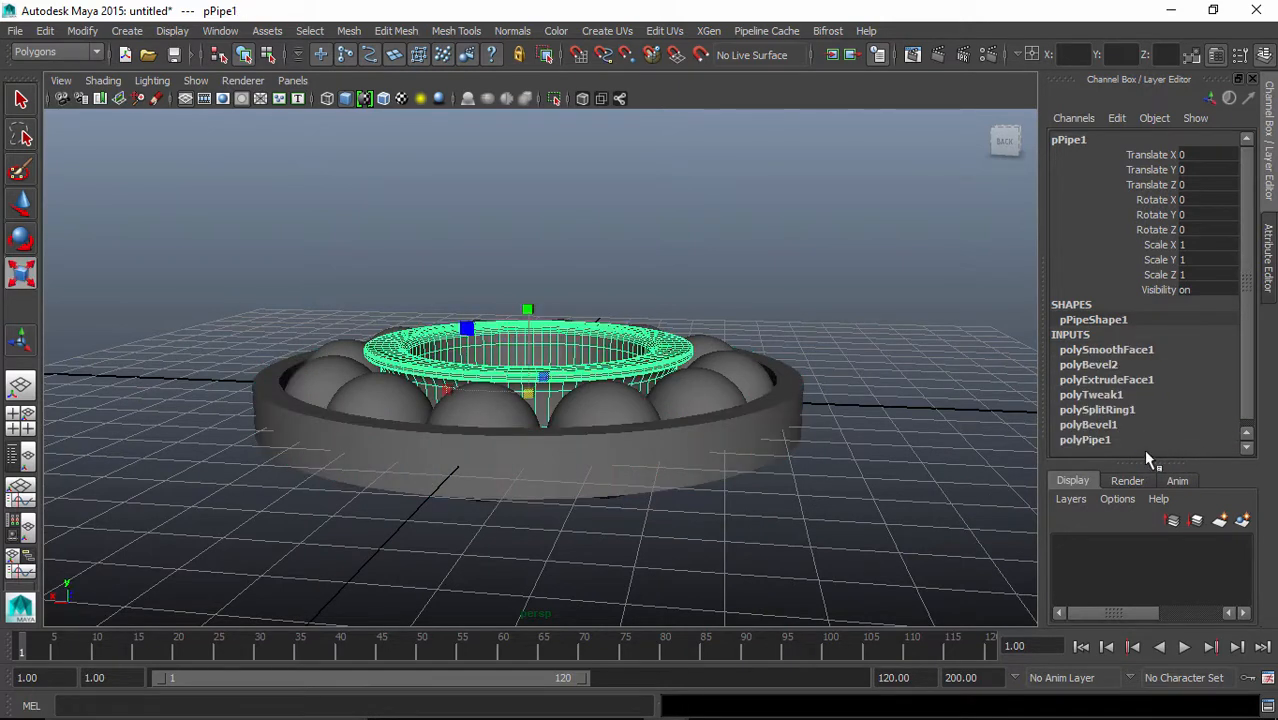
pyautogui.scroll(-1, 1137, 425)
pyautogui.click(1086, 434)
pyautogui.scroll(-3, 1150, 400)
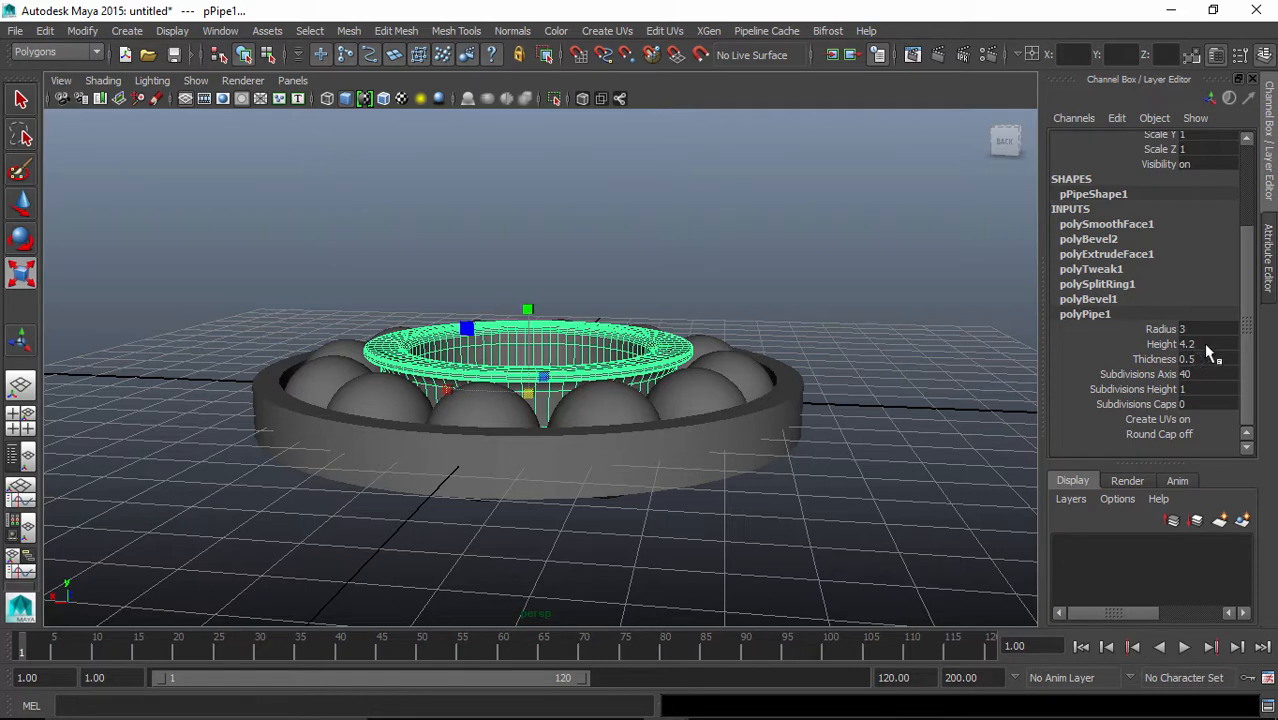
pyautogui.keyDown('alt'); pyautogui.moveTo(817, 388); pyautogui.dragTo(770, 450); pyautogui.keyUp('alt')
pyautogui.click(726, 488)
pyautogui.click(1085, 350)
pyautogui.scroll(-2, 1150, 348)
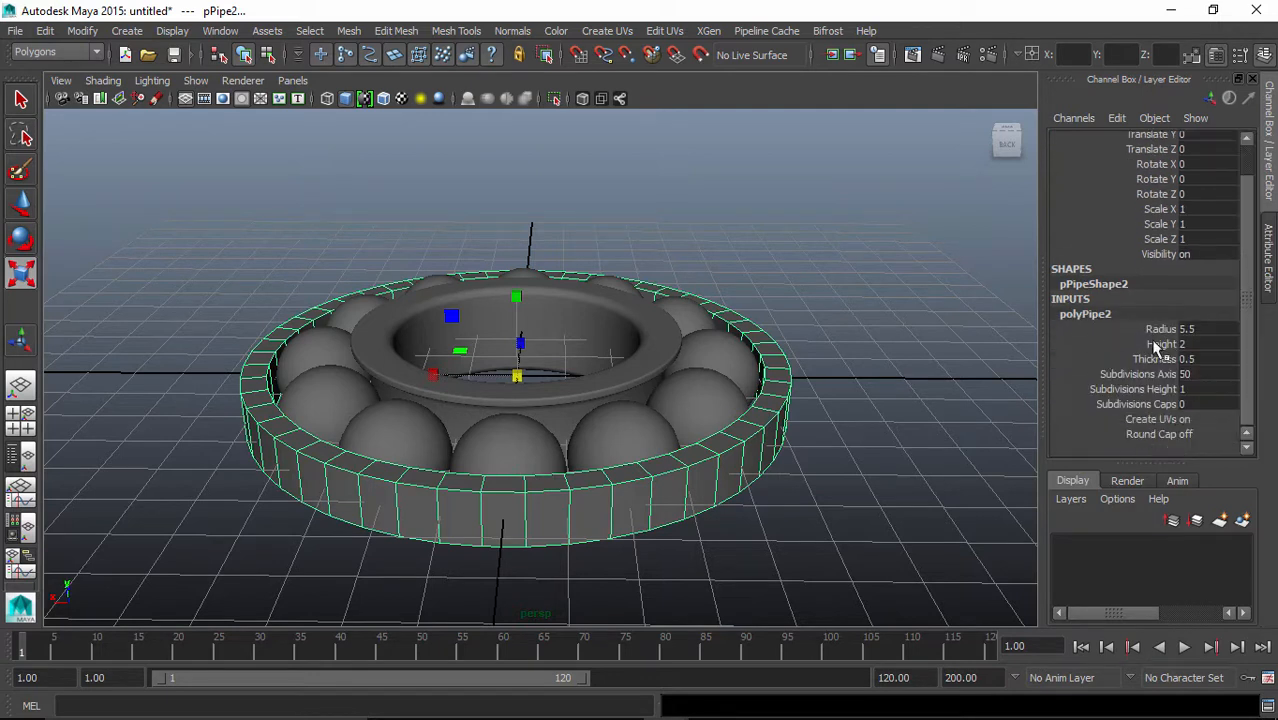
pyautogui.doubleClick(1188, 344)
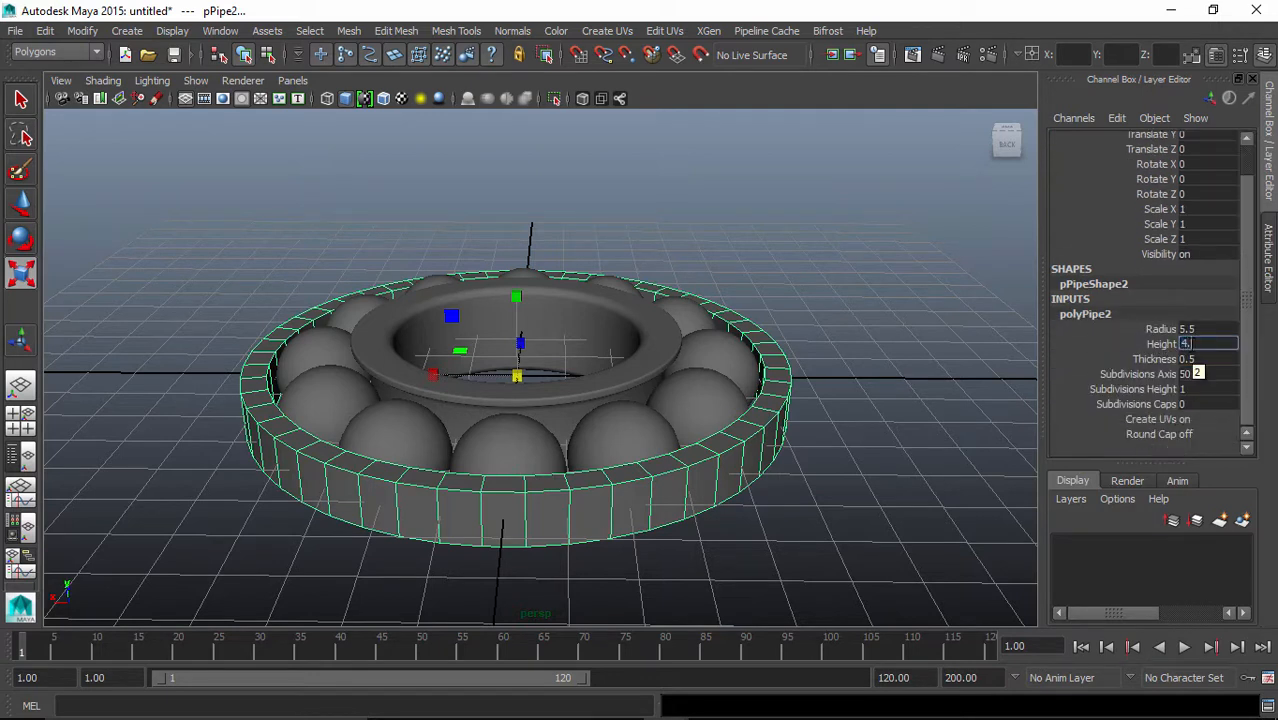
pyautogui.press('Return')
# - Switch the outer pipe to edge selection and select its upper and lower outer edge loops
pyautogui.keyDown('alt'); pyautogui.moveTo(918, 440); pyautogui.dragTo(756, 448); pyautogui.keyUp('alt')
pyautogui.moveTo(720, 452); pyautogui.dragTo(705, 208, button='right')
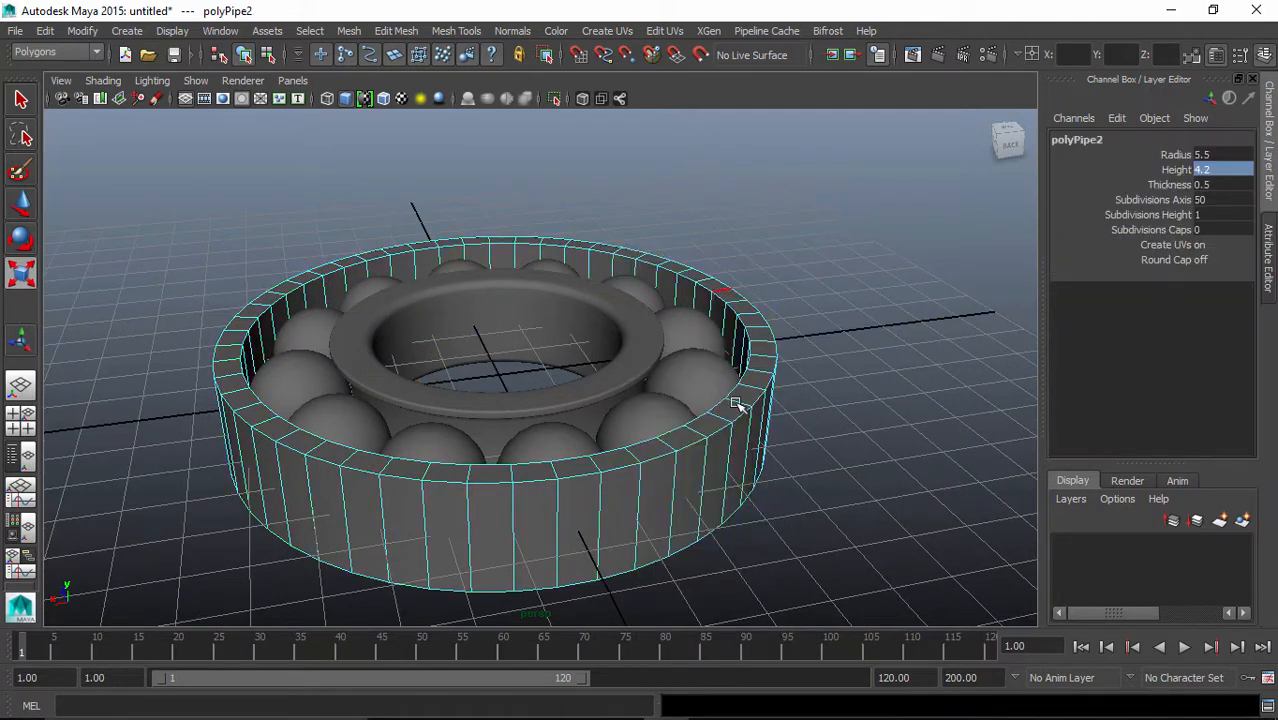
pyautogui.click(630, 469)
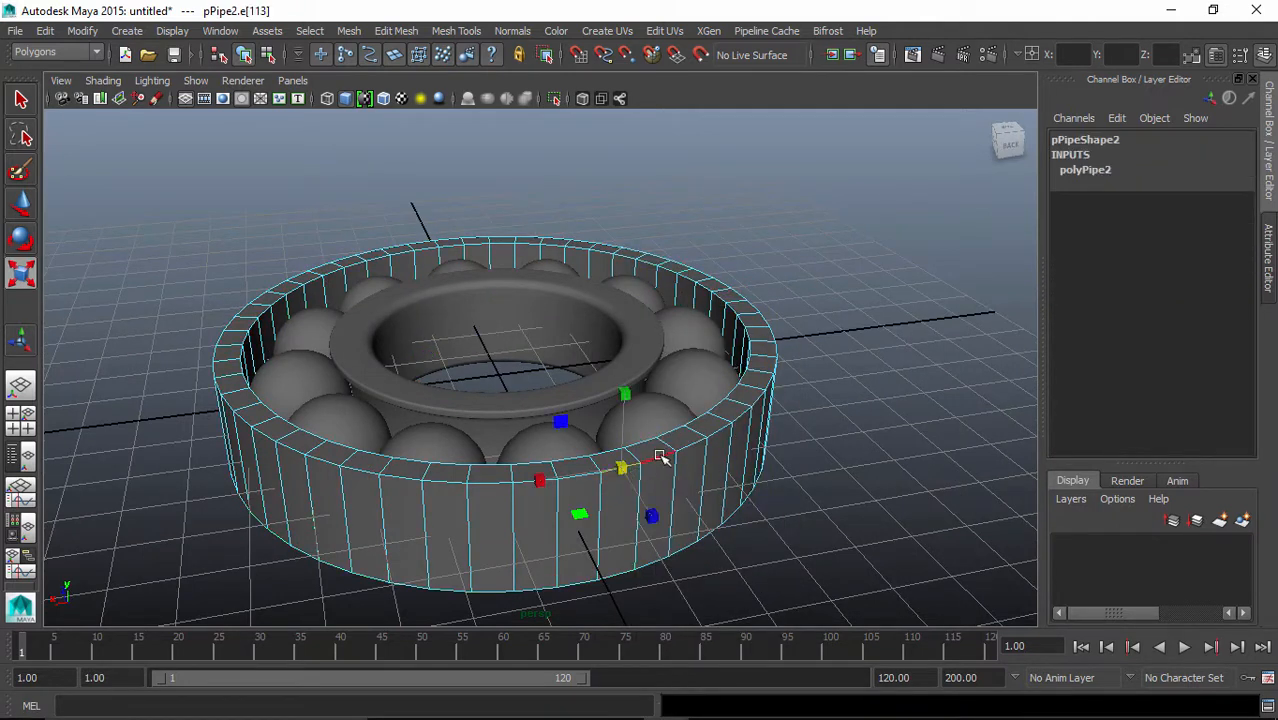
pyautogui.doubleClick(660, 456)
pyautogui.keyDown('alt'); pyautogui.moveTo(719, 508); pyautogui.dragTo(819, 503); pyautogui.keyUp('alt')
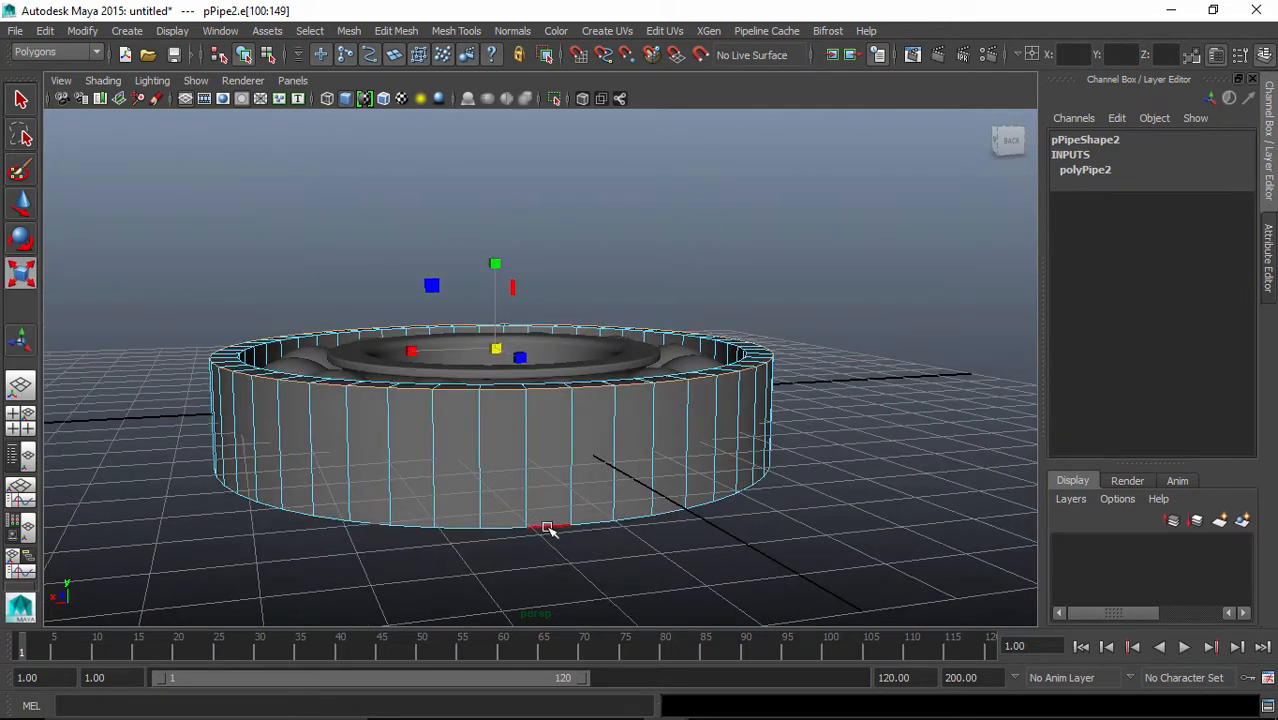
pyautogui.keyDown('shift'); pyautogui.doubleClick(588, 522); pyautogui.keyUp('shift')
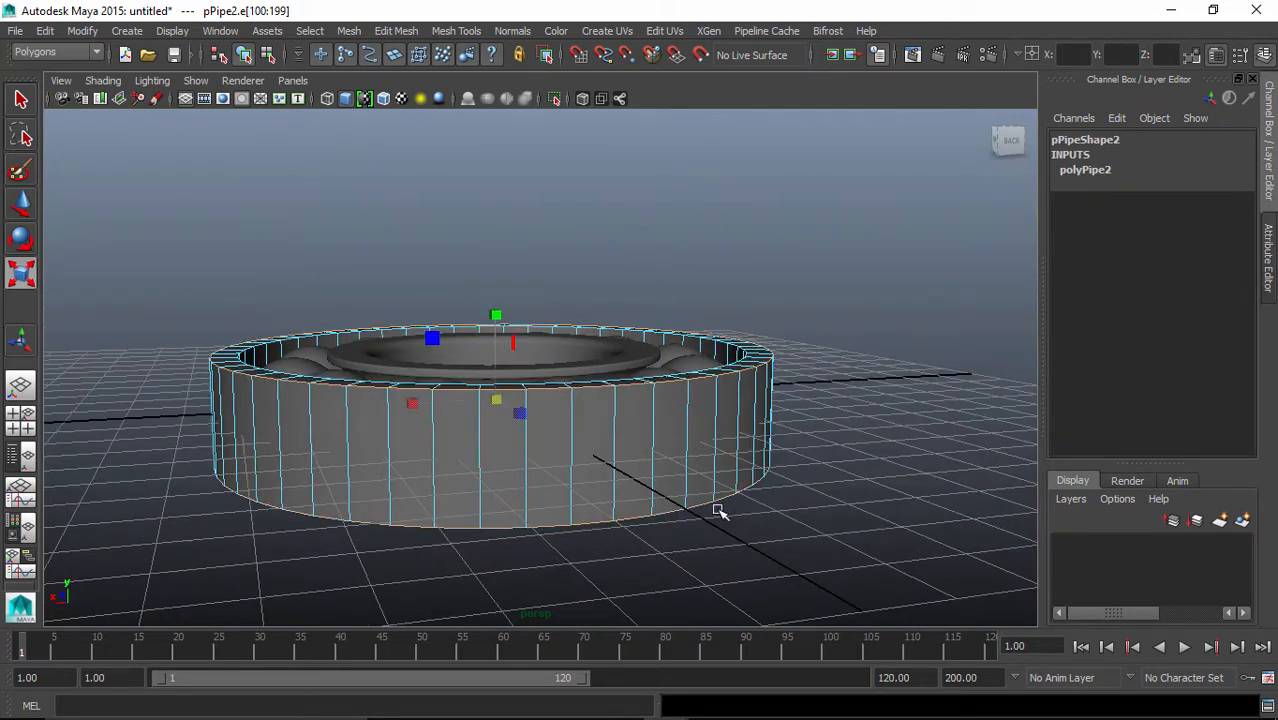
# - Bevel the two selected outer edge loops of the outer pipe
pyautogui.keyDown('alt'); pyautogui.moveTo(719, 513); pyautogui.dragTo(757, 471); pyautogui.keyUp('alt')
pyautogui.click(396, 31)
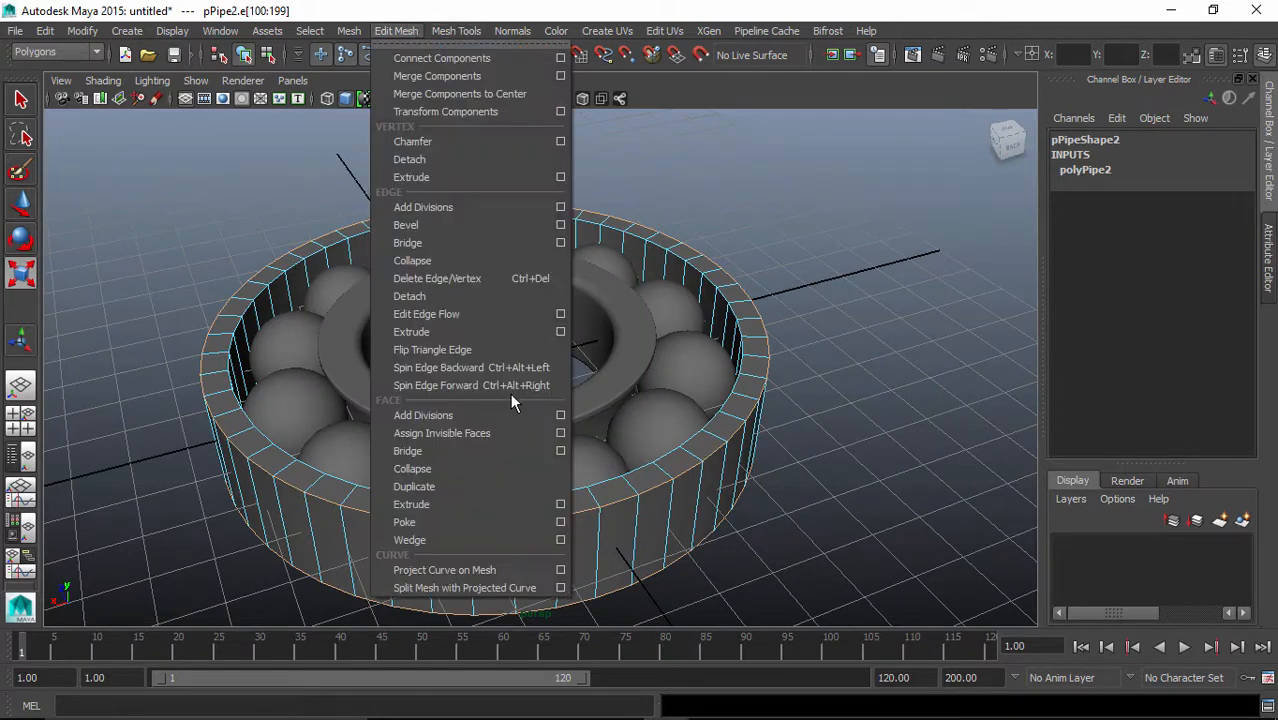
pyautogui.click(420, 223)
pyautogui.keyDown('alt'); pyautogui.moveTo(672, 390); pyautogui.dragTo(680, 372); pyautogui.keyUp('alt')
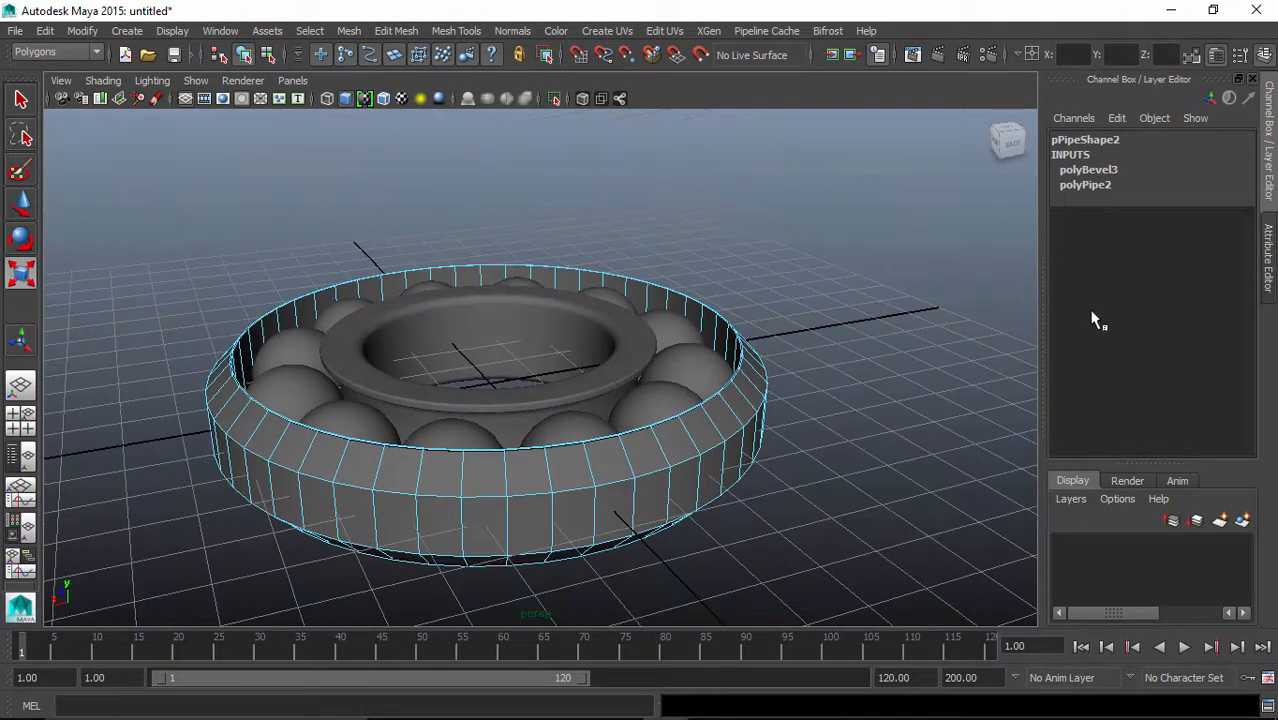
# - Set the outer pipe bevel's fraction to 0.2 and its segments to 4
pyautogui.click(1090, 172)
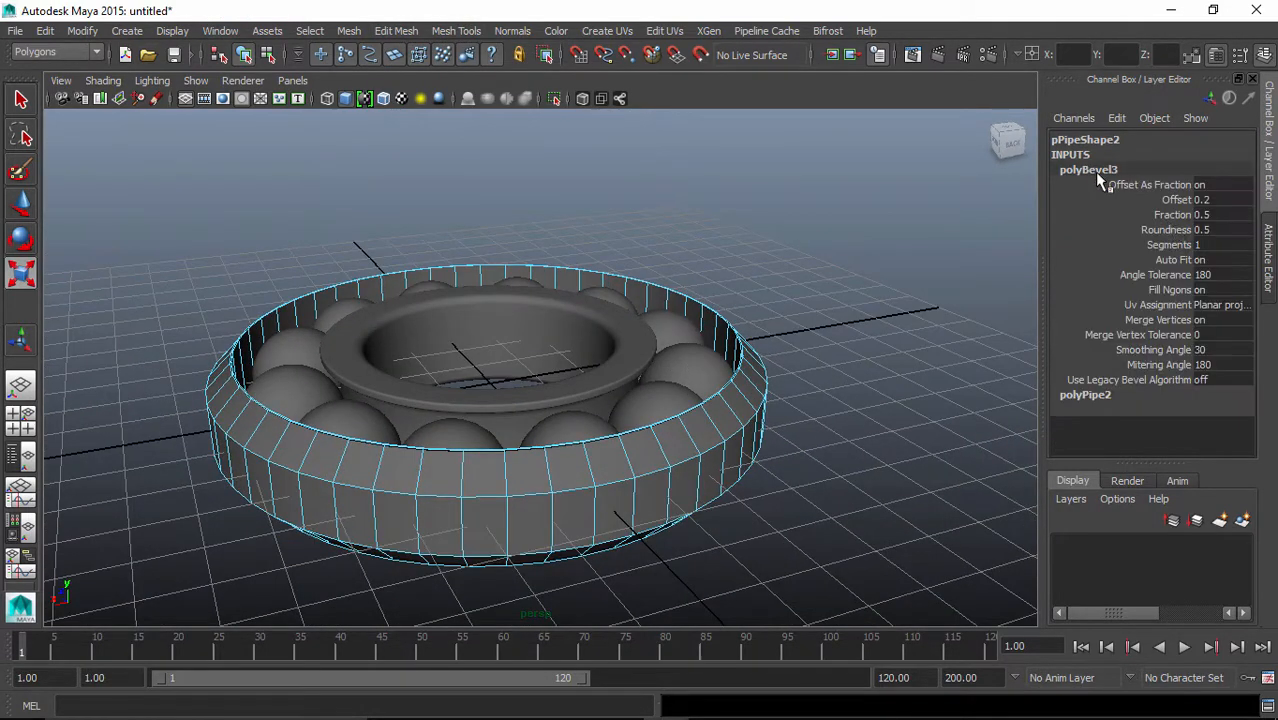
pyautogui.click(1203, 215)
pyautogui.write('.2')
pyautogui.press('Return')
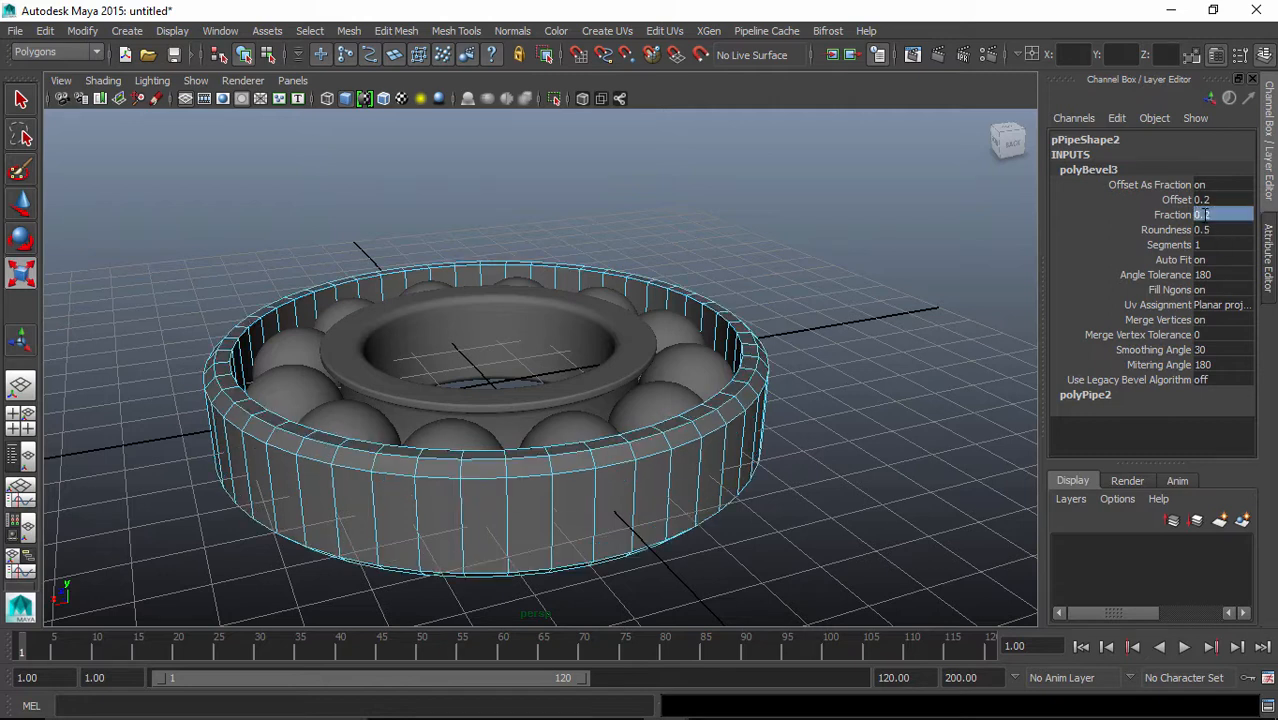
pyautogui.click(1190, 246)
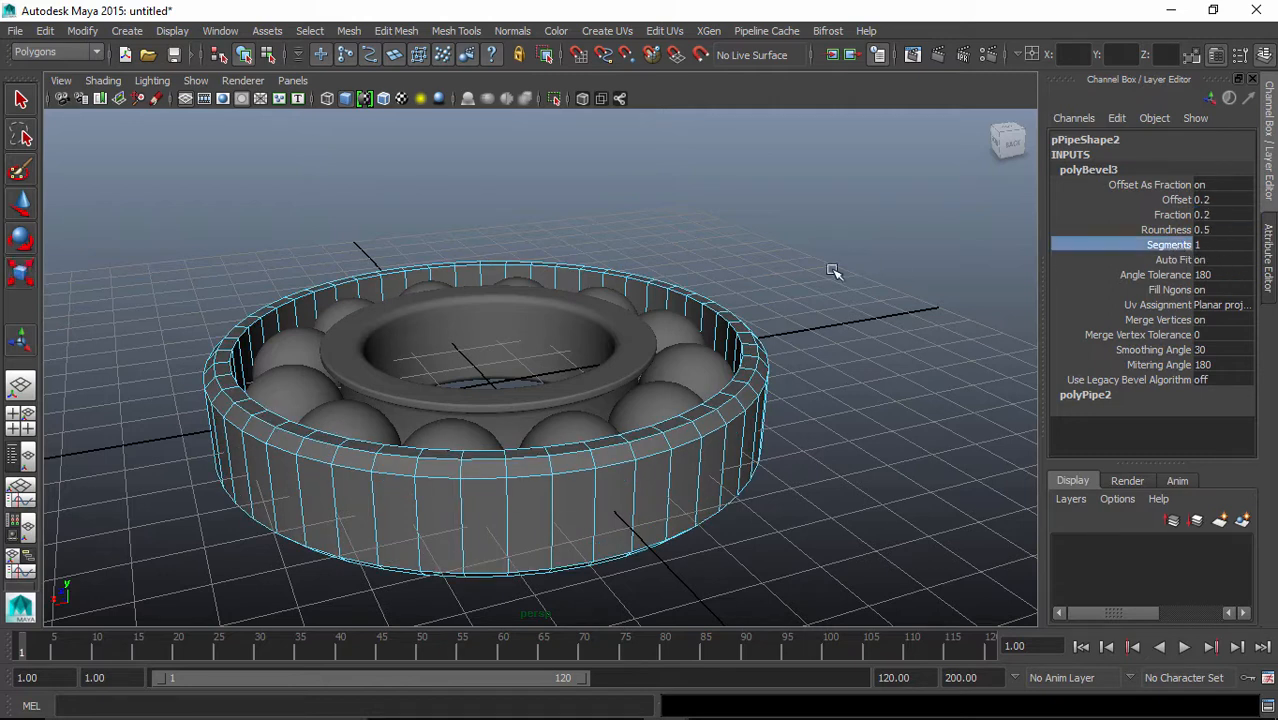
pyautogui.moveTo(787, 268); pyautogui.dragTo(806, 272, button='middle')
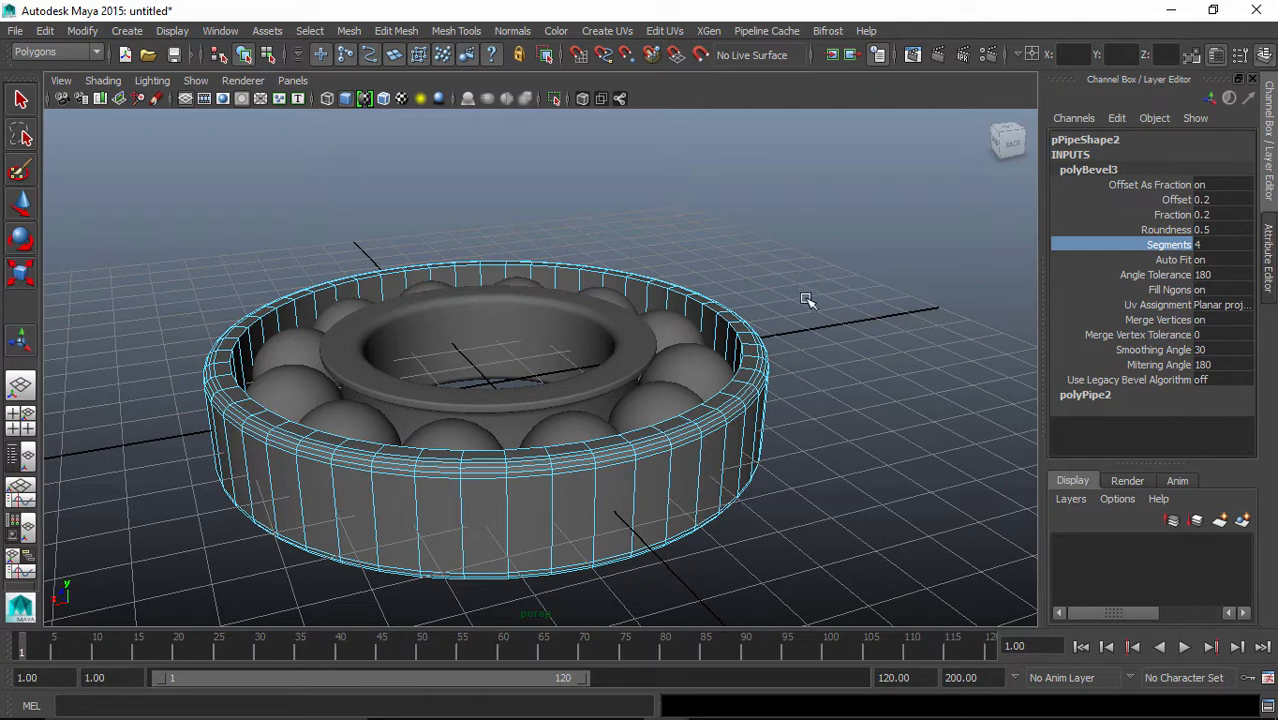
# - Insert edge loops around the inner wall of the outer pipe with the Insert Edge Loop Tool
pyautogui.keyDown('alt'); pyautogui.moveTo(807, 300); pyautogui.dragTo(760, 400); pyautogui.keyUp('alt')
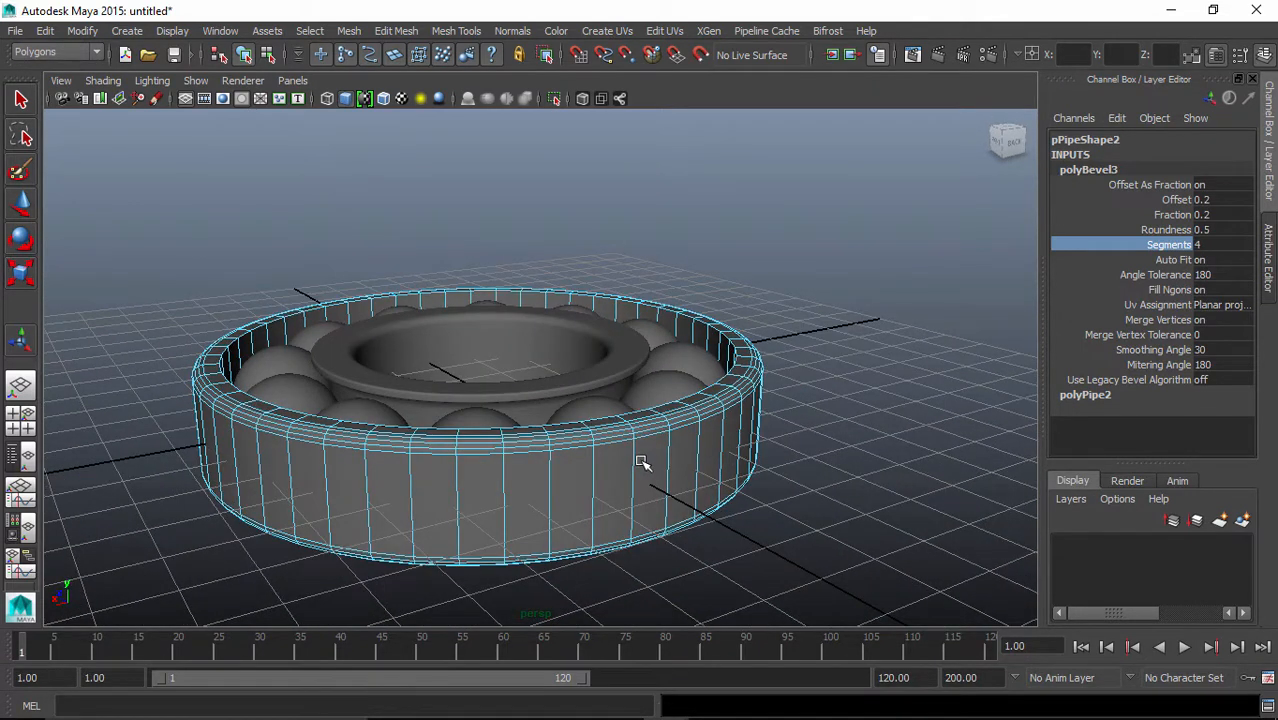
pyautogui.moveTo(641, 461); pyautogui.dragTo(641, 211, button='right')
pyautogui.keyDown('alt'); pyautogui.moveTo(716, 441); pyautogui.dragTo(680, 345); pyautogui.keyUp('alt')
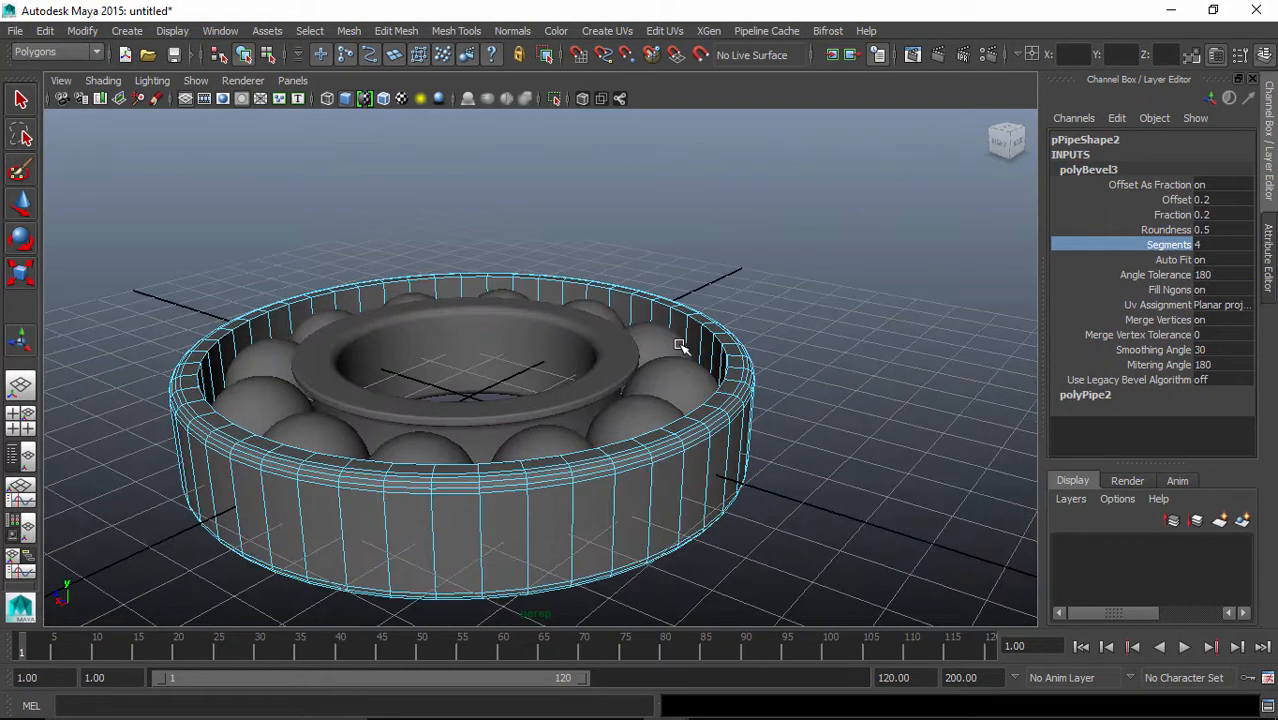
pyautogui.click(455, 31)
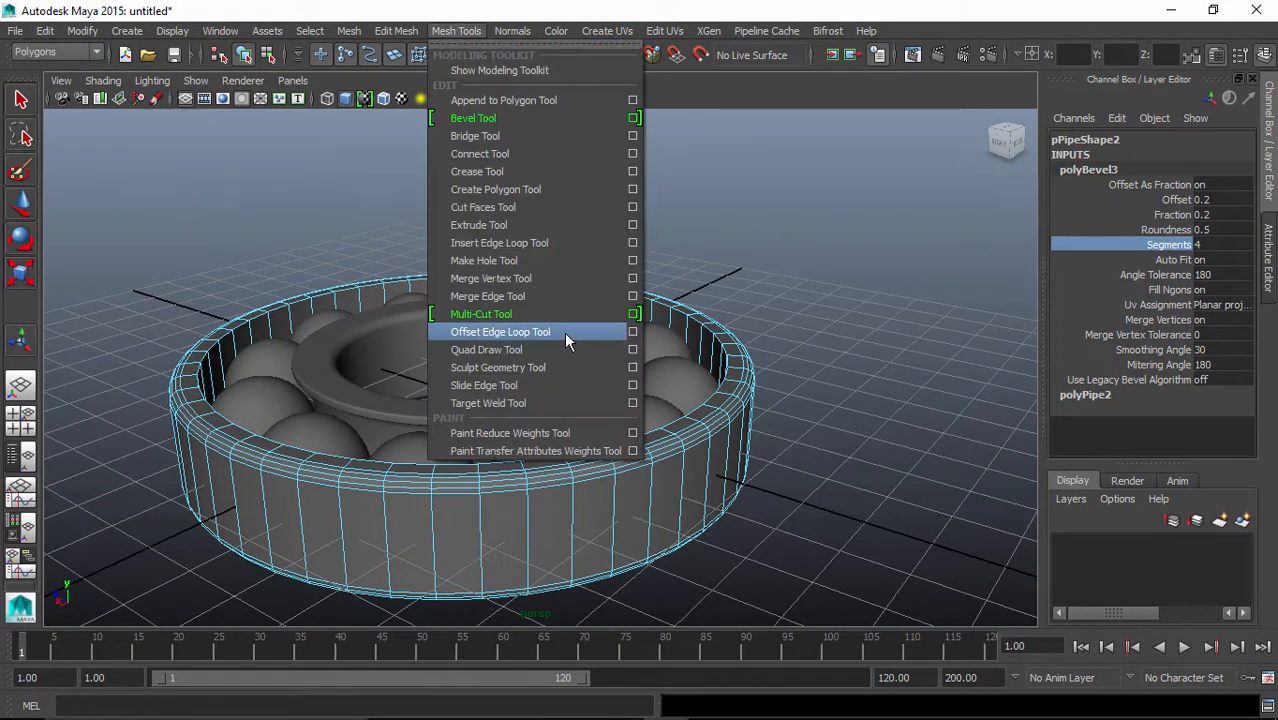
pyautogui.click(520, 243)
pyautogui.keyDown('alt'); pyautogui.moveTo(610, 377); pyautogui.dragTo(110, 311); pyautogui.keyUp('alt')
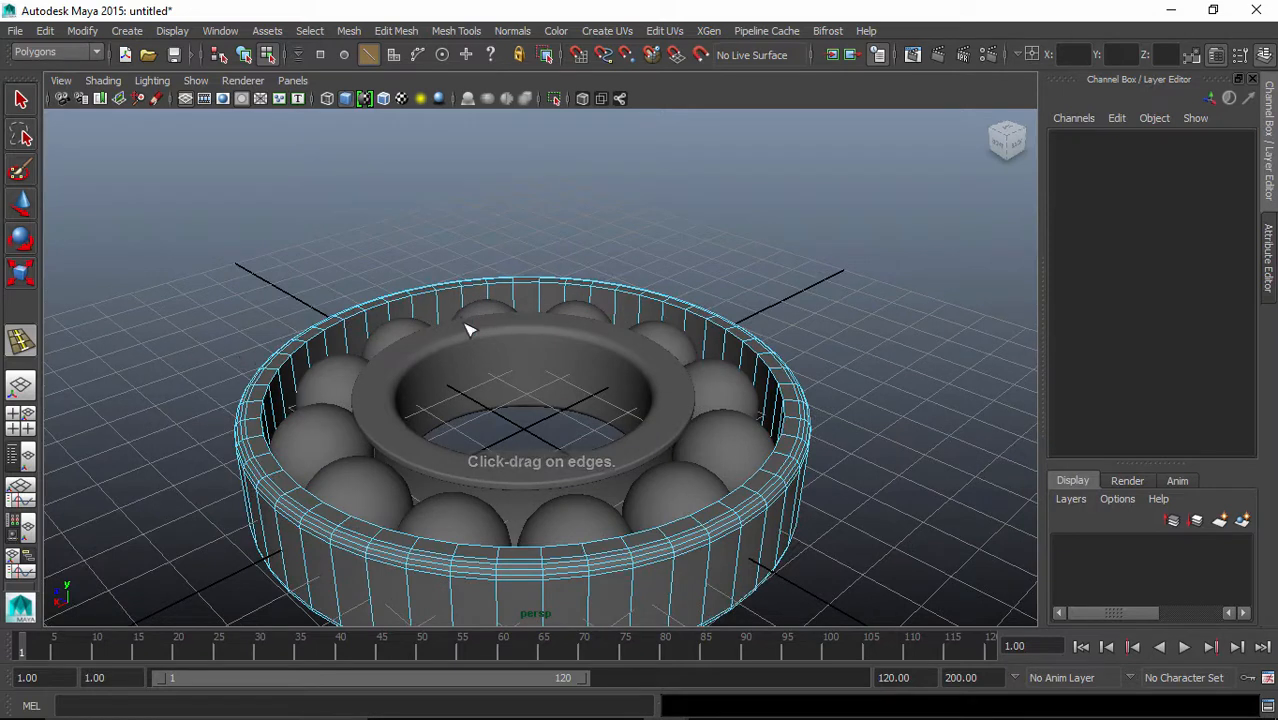
pyautogui.scroll(6, 562, 408)
pyautogui.keyDown('alt'); pyautogui.moveTo(588, 403); pyautogui.dragTo(549, 385); pyautogui.keyUp('alt')
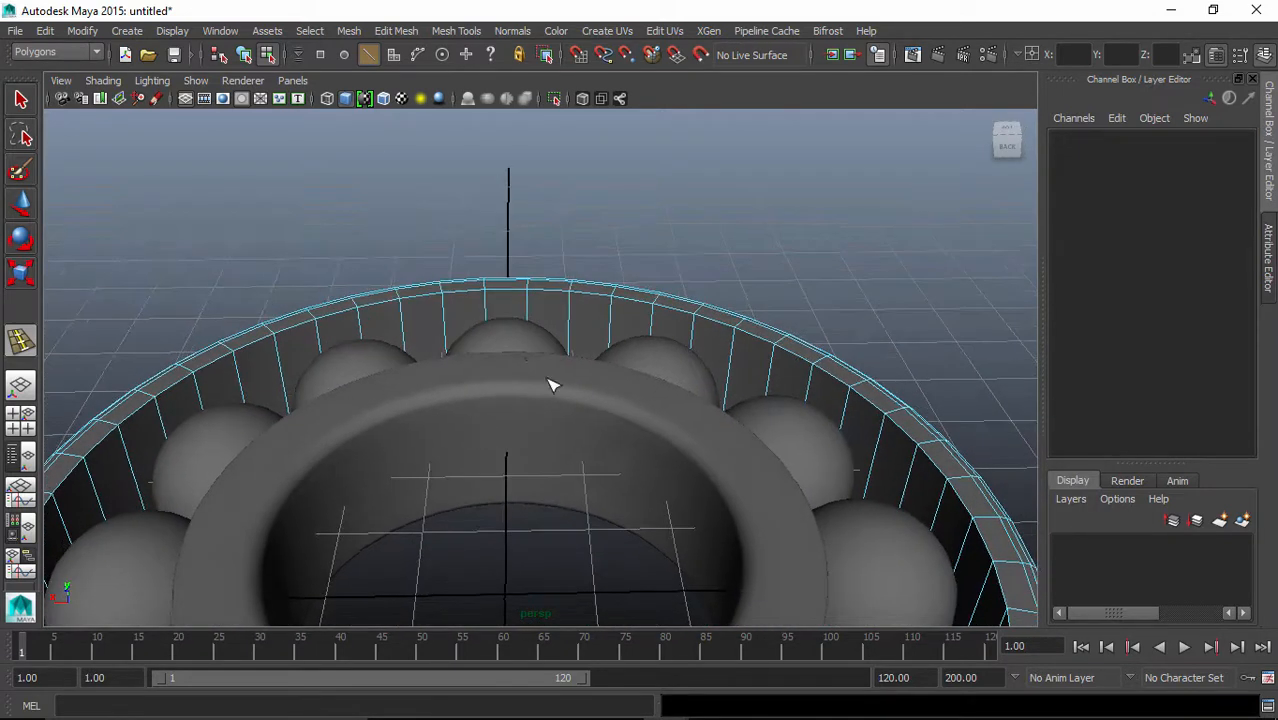
pyautogui.click(573, 333)
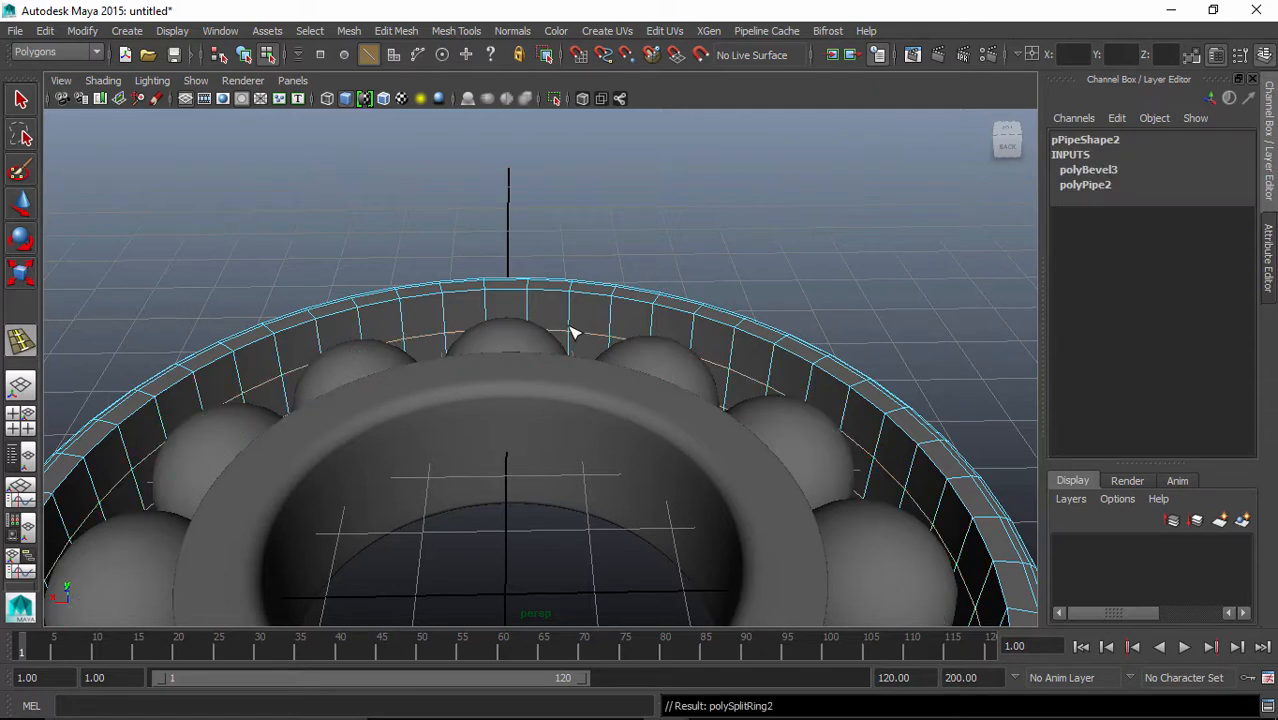
# - Scale the inserted edge loops vertically so they sit near the outer pipe's upper and lower rims
pyautogui.scroll(-5, 633, 334)
pyautogui.keyDown('alt'); pyautogui.moveTo(633, 334); pyautogui.dragTo(645, 370); pyautogui.keyUp('alt')
pyautogui.keyDown('alt'); pyautogui.moveTo(640, 365); pyautogui.dragTo(652, 368, button='middle'); pyautogui.keyUp('alt')
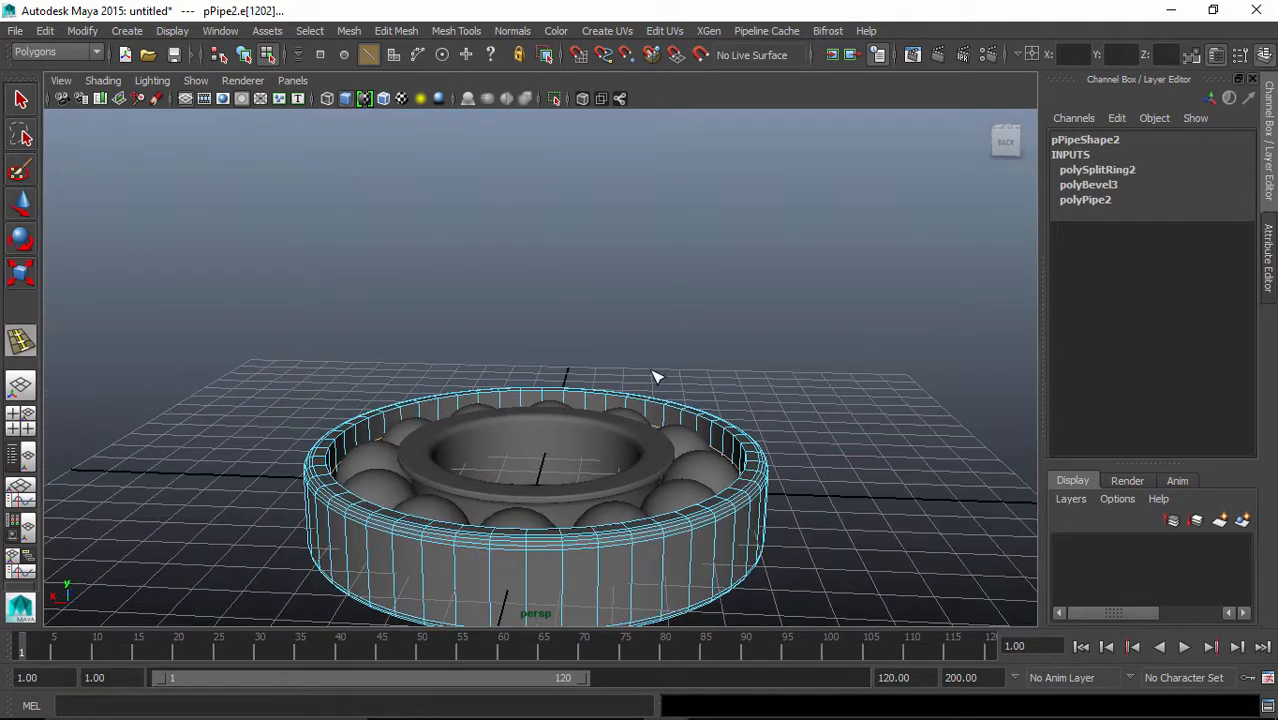
pyautogui.press('r')
pyautogui.moveTo(536, 407)
pyautogui.mouseDown()
pyautogui.moveTo(555, 297)
pyautogui.moveTo(628, 380)
pyautogui.moveTo(537, 398)
pyautogui.mouseUp()
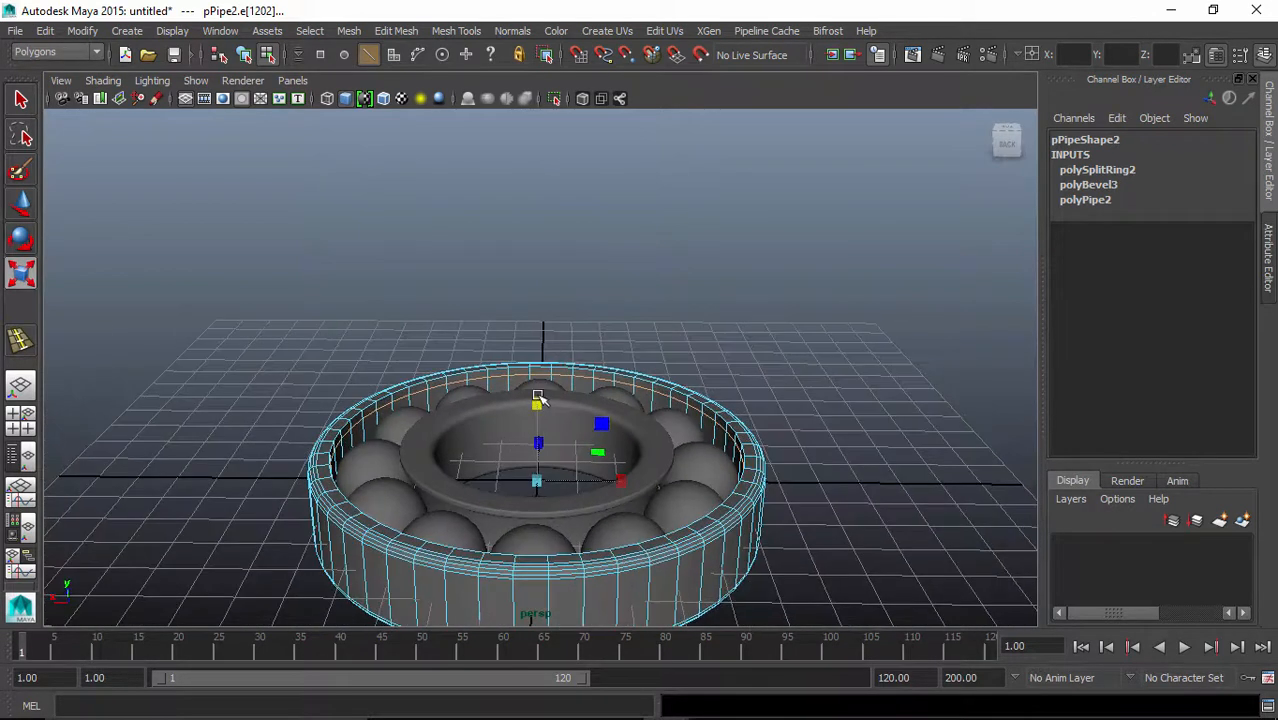
# - Switch the outer pipe to face selection and select the narrow ring of inner wall faces below the upper rim
pyautogui.keyDown('alt'); pyautogui.moveTo(540, 398); pyautogui.dragTo(562, 425, button='right'); pyautogui.keyUp('alt')
pyautogui.moveTo(562, 425)
pyautogui.keyDown('alt'); pyautogui.mouseDown()
pyautogui.moveTo(522, 402)
pyautogui.moveTo(546, 417)
pyautogui.mouseUp(); pyautogui.keyUp('alt')
pyautogui.keyDown('alt'); pyautogui.moveTo(548, 419); pyautogui.dragTo(535, 508, button='middle'); pyautogui.keyUp('alt')
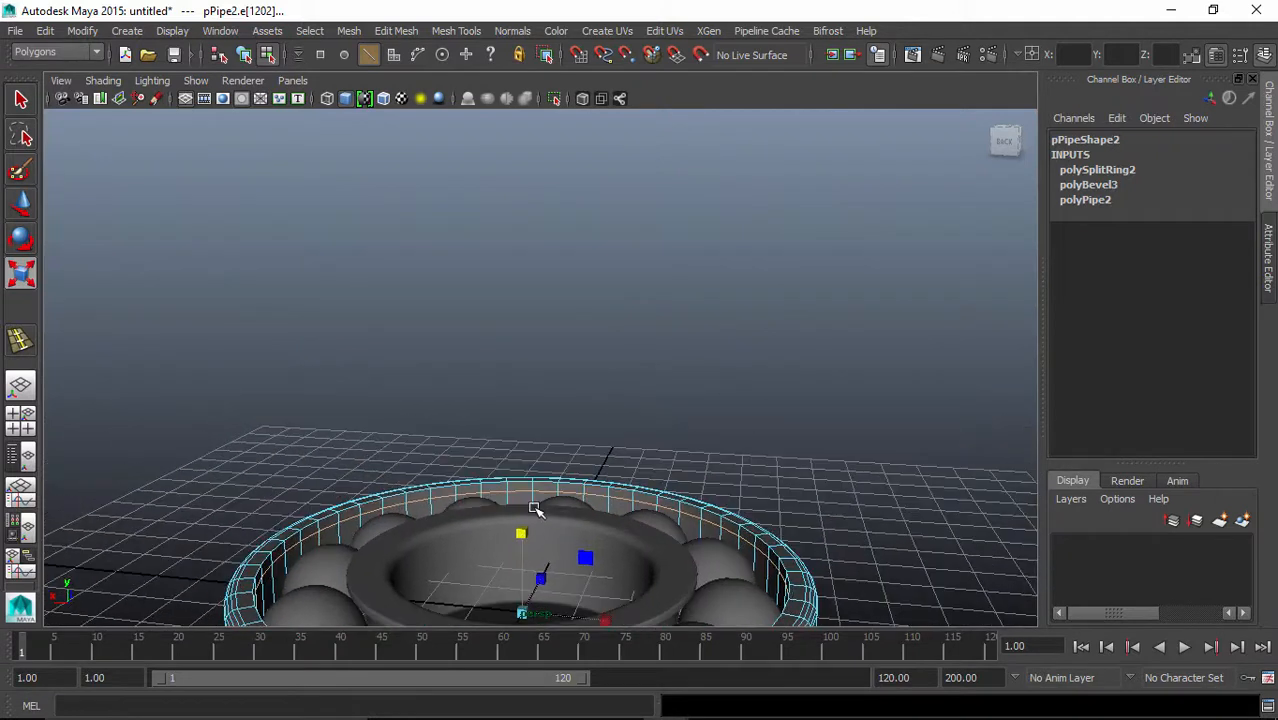
pyautogui.keyDown('alt'); pyautogui.moveTo(535, 508); pyautogui.dragTo(610, 456, button='right'); pyautogui.keyUp('alt')
pyautogui.keyDown('alt'); pyautogui.moveTo(610, 456); pyautogui.dragTo(590, 345, button='middle'); pyautogui.keyUp('alt')
pyautogui.keyDown('alt'); pyautogui.moveTo(590, 380); pyautogui.dragTo(582, 480); pyautogui.keyUp('alt')
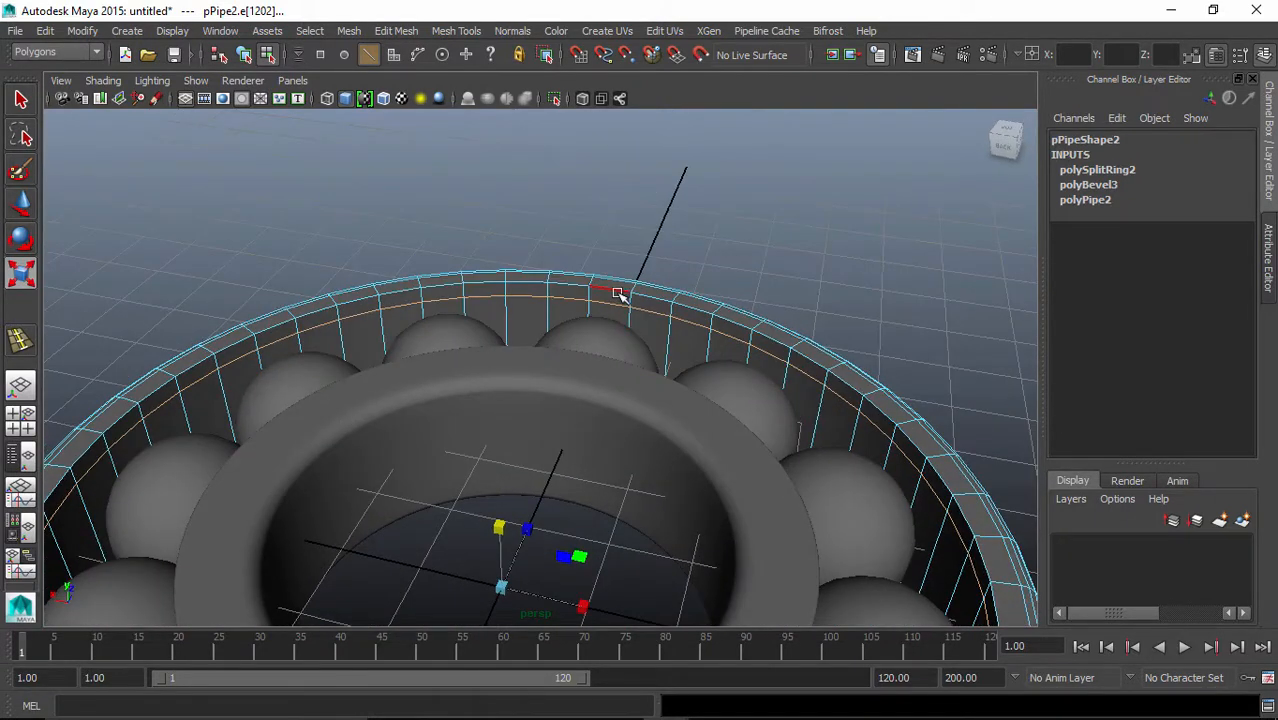
pyautogui.moveTo(618, 294); pyautogui.dragTo(614, 212, button='right')
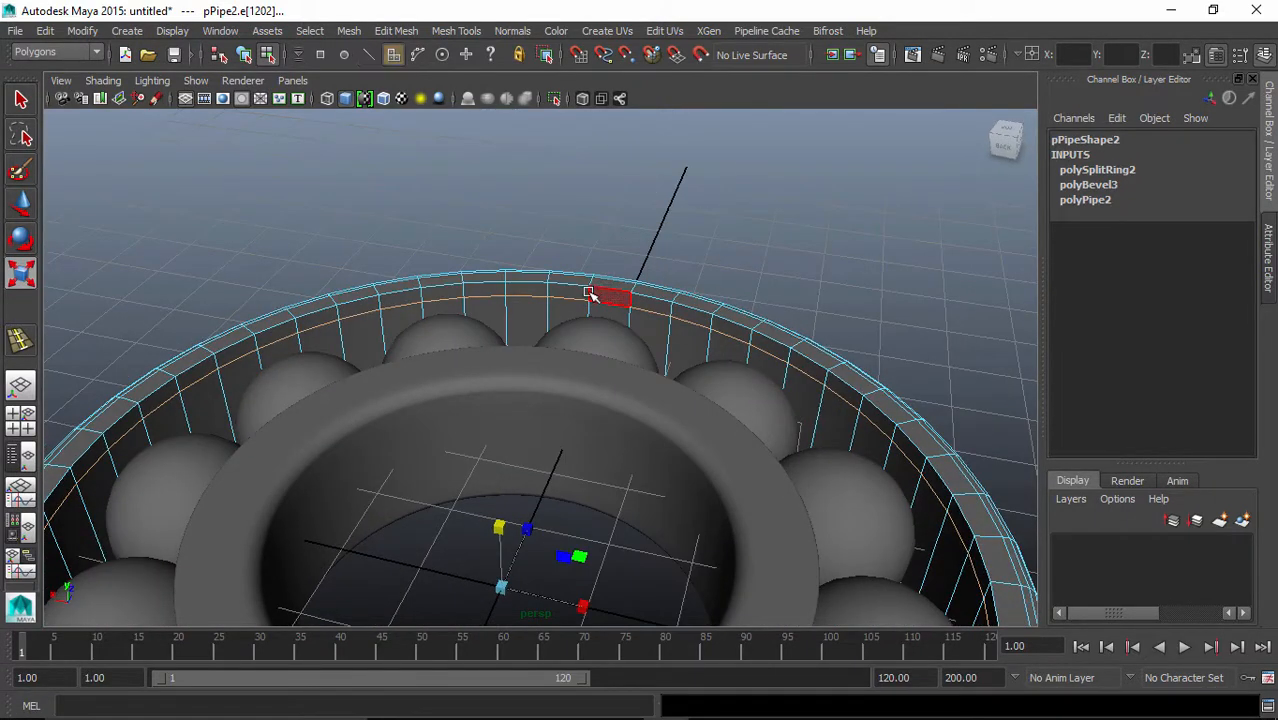
pyautogui.click(573, 293)
pyautogui.keyDown('shift'); pyautogui.doubleClick(609, 298); pyautogui.keyUp('shift')
# - Add the matching ring of inner wall faces at the outer pipe's lower rim to the selection
pyautogui.keyDown('alt'); pyautogui.moveTo(685, 405); pyautogui.dragTo(672, 383); pyautogui.keyUp('alt')
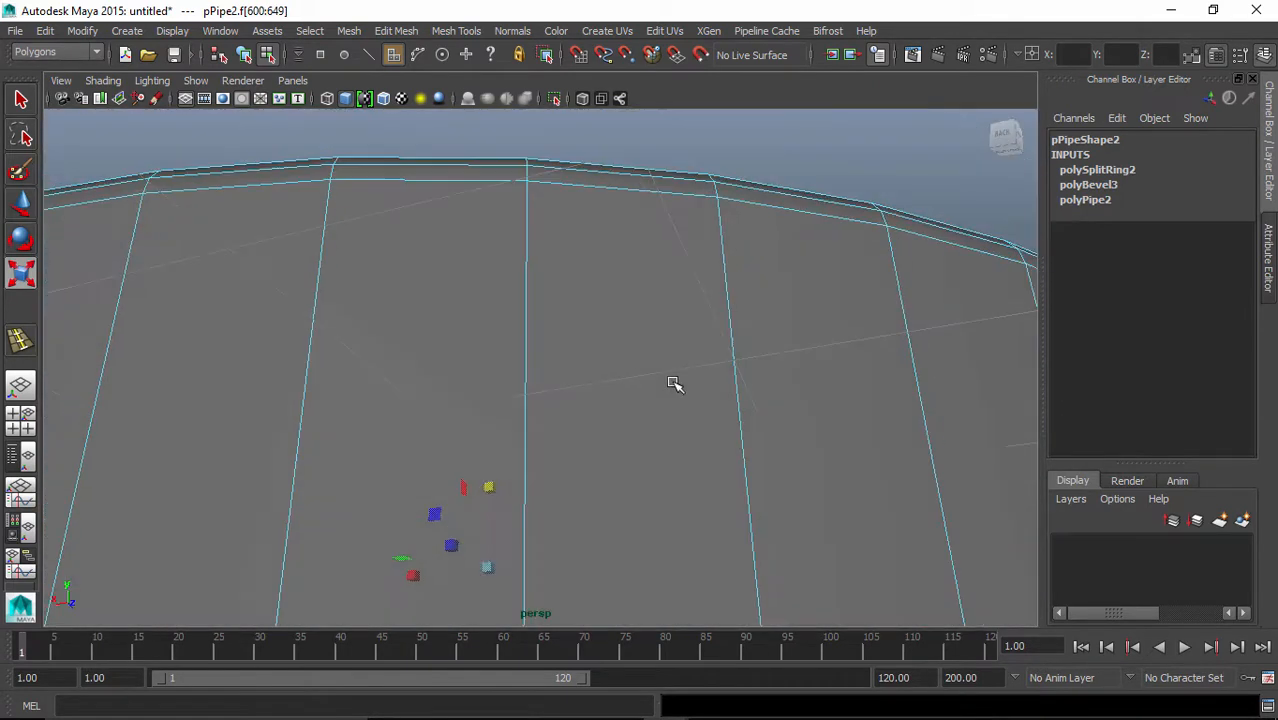
pyautogui.keyDown('alt'); pyautogui.moveTo(674, 384); pyautogui.dragTo(740, 134, button='middle'); pyautogui.keyUp('alt')
pyautogui.keyDown('alt'); pyautogui.moveTo(736, 425); pyautogui.dragTo(746, 312, button='middle'); pyautogui.keyUp('alt')
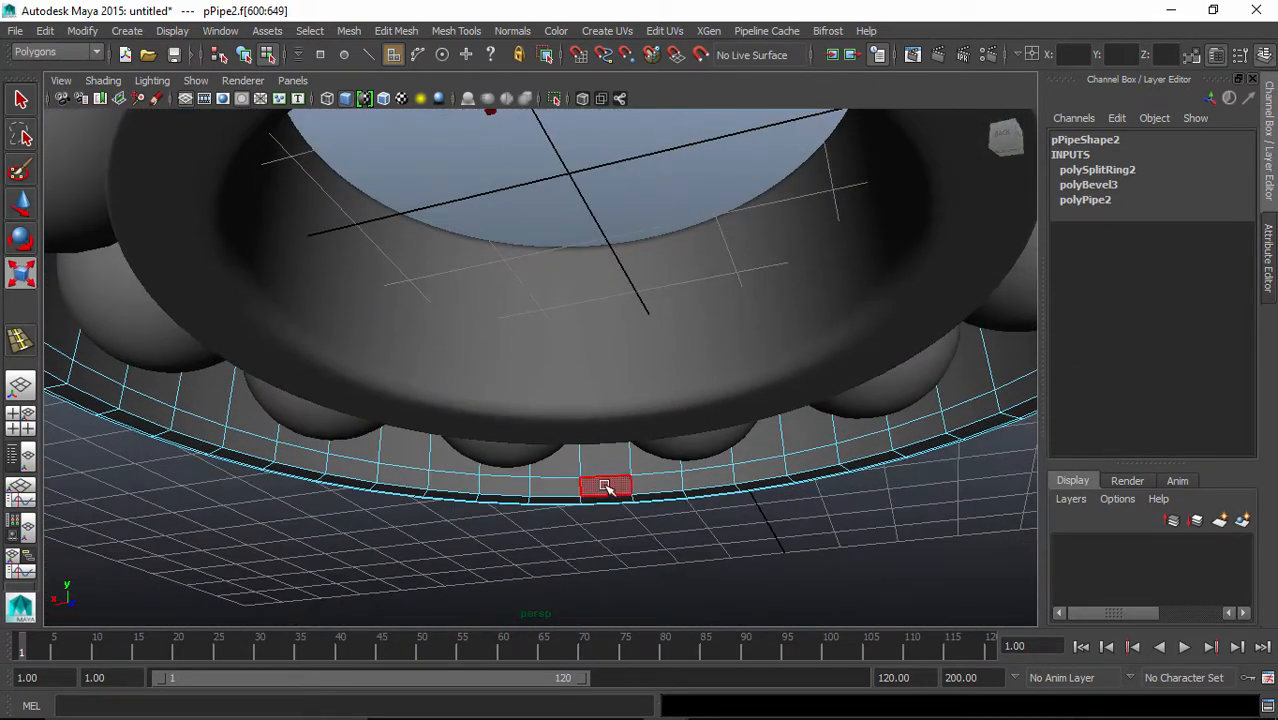
pyautogui.keyDown('shift'); pyautogui.click(605, 486); pyautogui.keyUp('shift')
pyautogui.keyDown('shift'); pyautogui.doubleClick(558, 488); pyautogui.keyUp('shift')
# - Extrude the two selected face rings inward with a thickness of 0.3
pyautogui.keyDown('alt'); pyautogui.moveTo(654, 468); pyautogui.dragTo(605, 474); pyautogui.keyUp('alt')
pyautogui.scroll(-5, 625, 431)
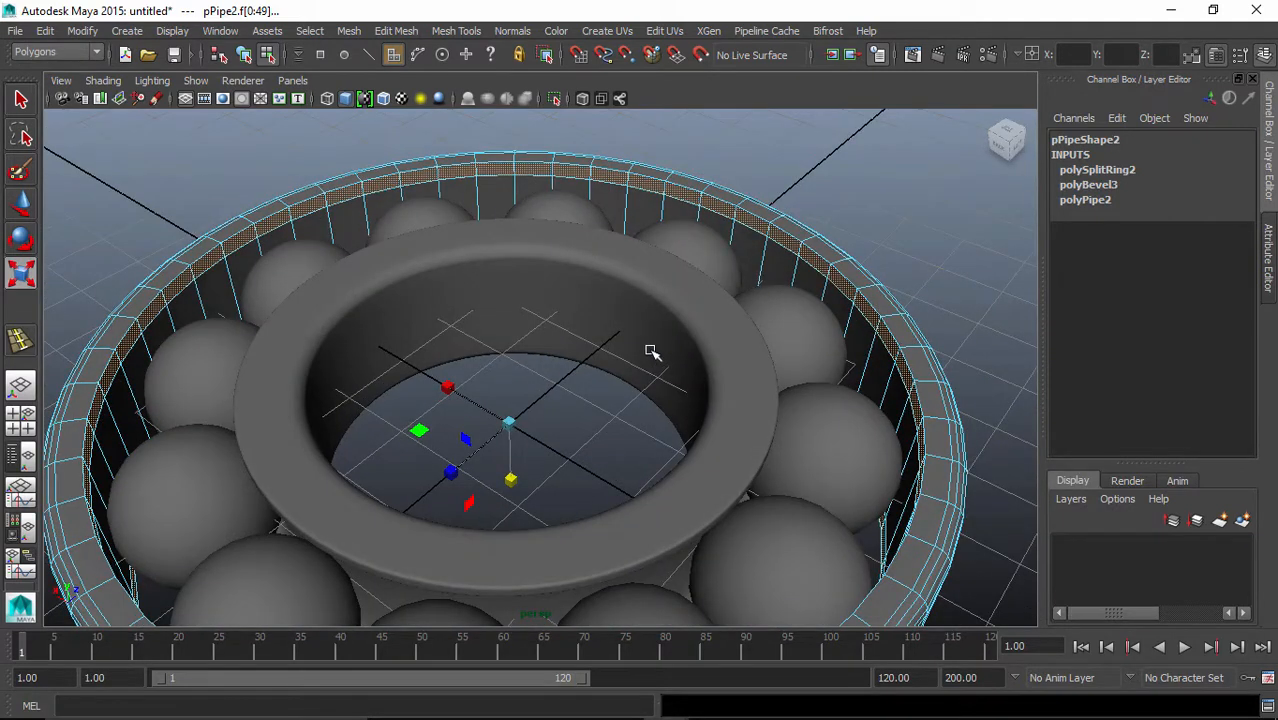
pyautogui.hotkey('ctrl', 'e')
pyautogui.click(705, 411)
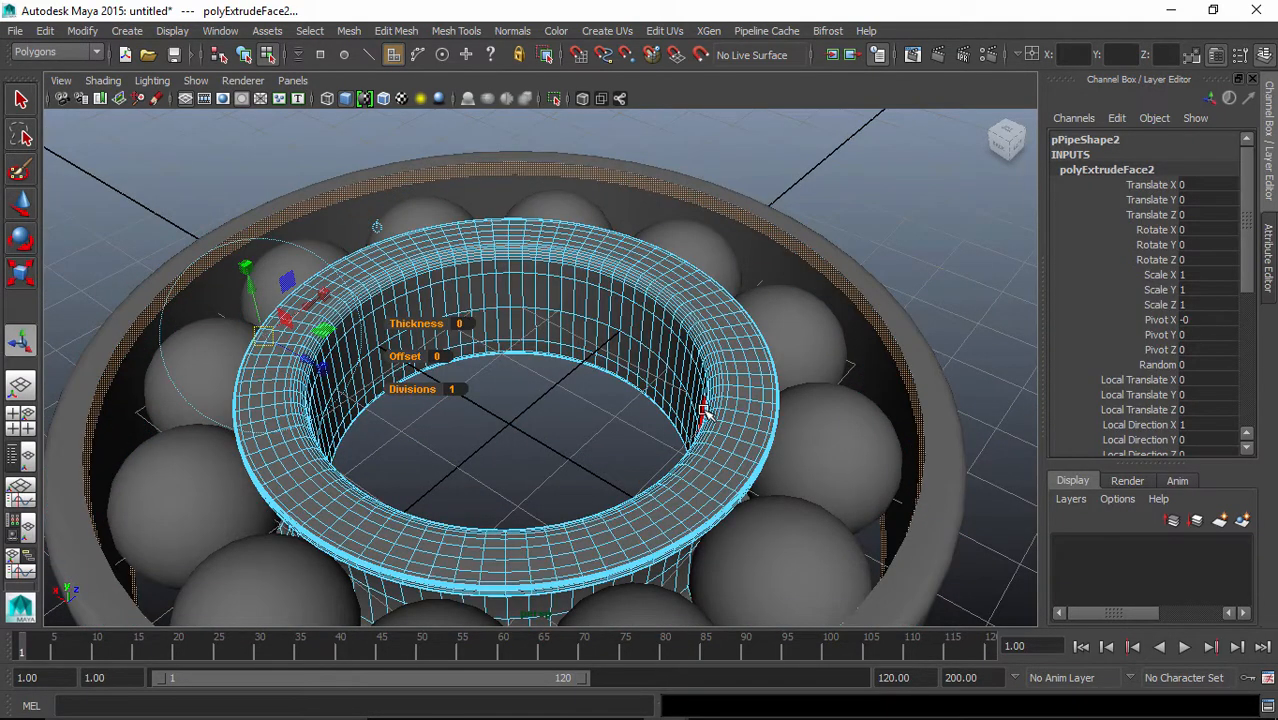
pyautogui.hotkey('ctrl', 'z')
pyautogui.keyDown('alt'); pyautogui.moveTo(541, 419); pyautogui.dragTo(443, 355); pyautogui.keyUp('alt')
pyautogui.click(450, 340)
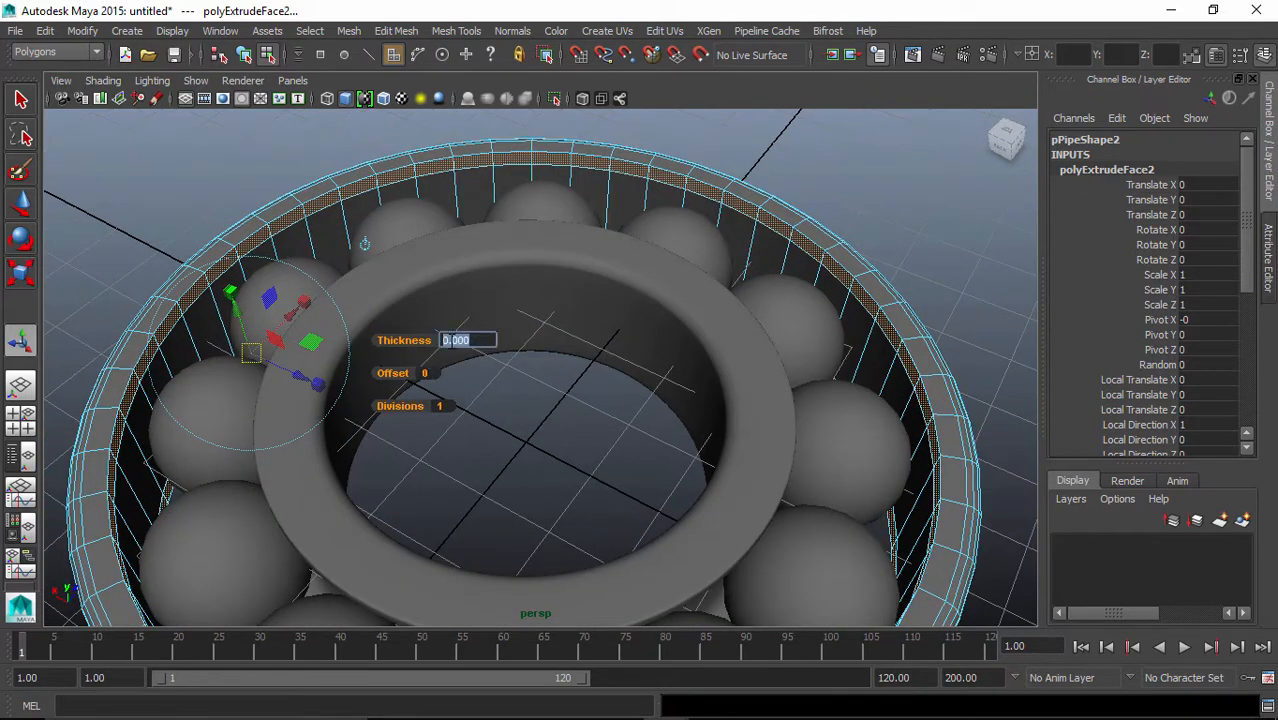
pyautogui.press('Return')
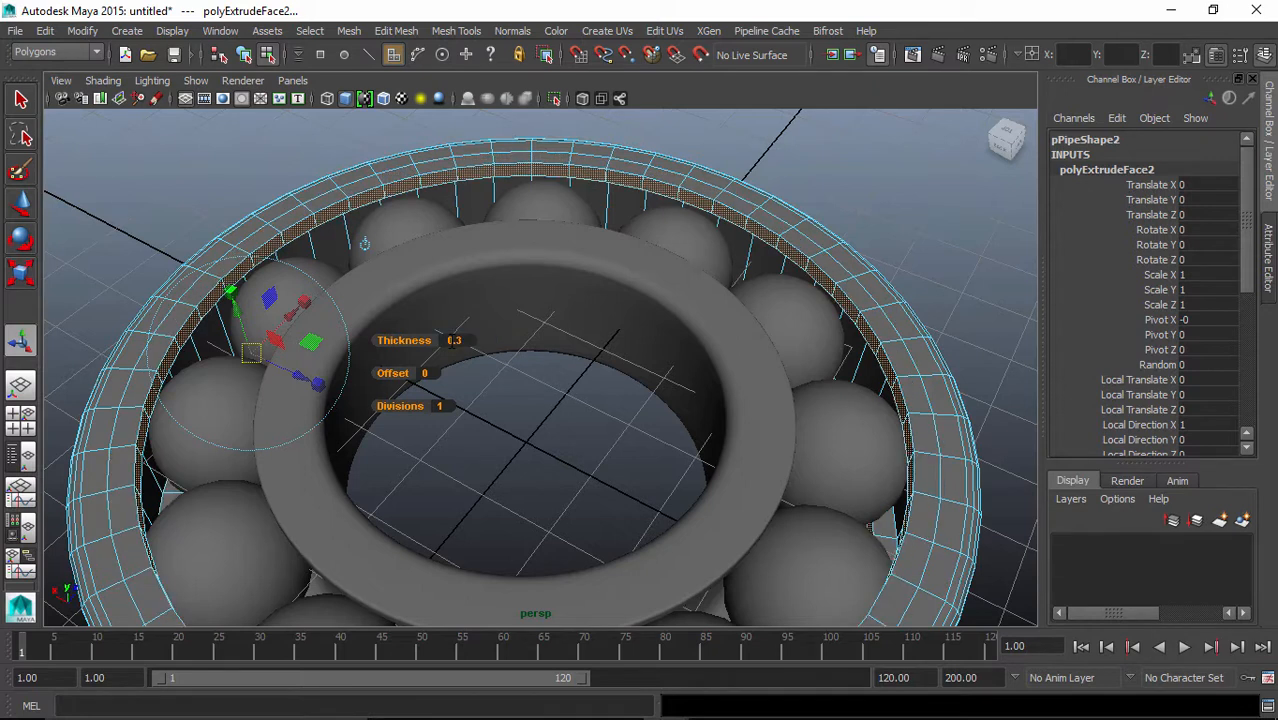
# - Set the thickness of the outer pipe's face extrusion to 0.4
pyautogui.scroll(-5, 533, 265)
pyautogui.keyDown('alt'); pyautogui.moveTo(533, 265); pyautogui.dragTo(565, 366); pyautogui.keyUp('alt')
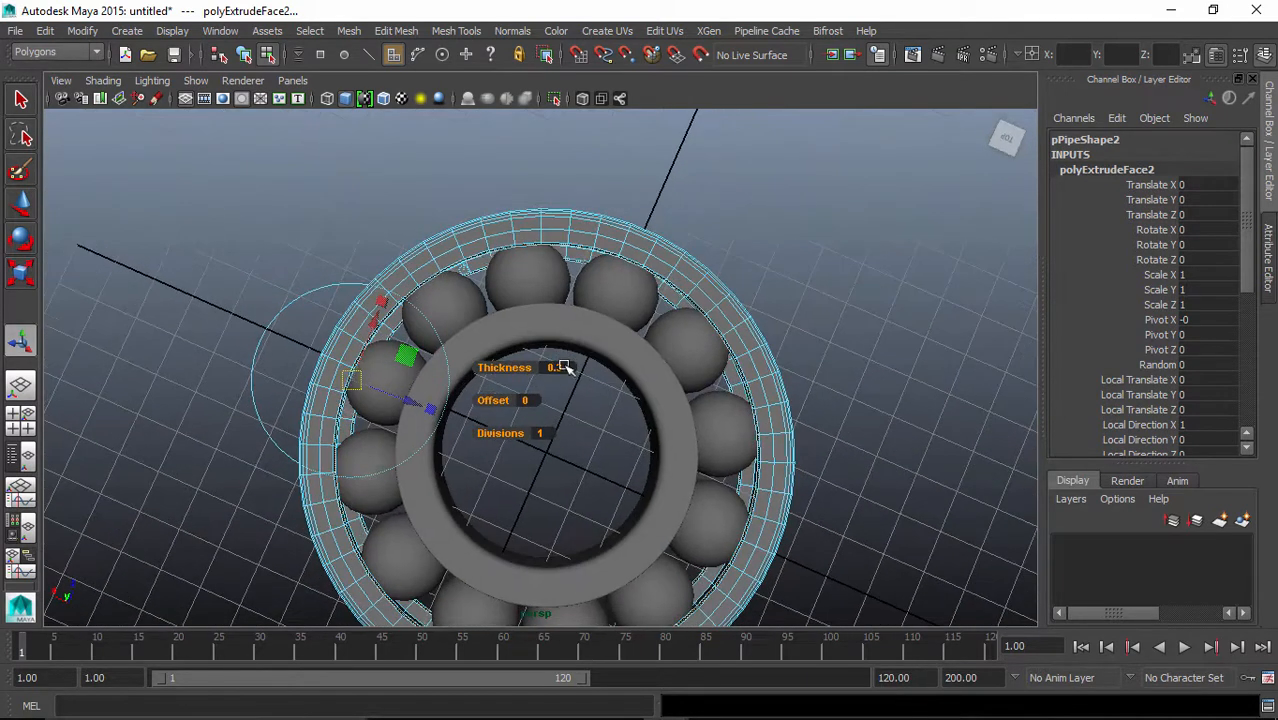
pyautogui.click(556, 368)
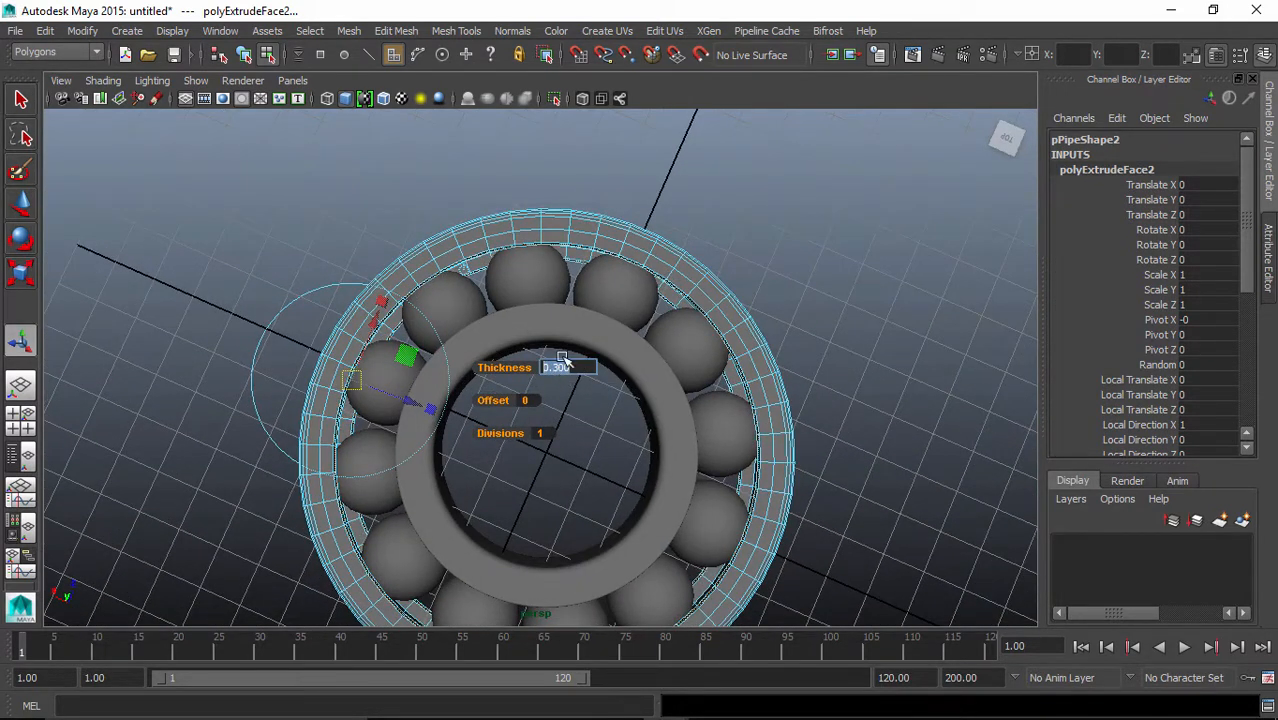
pyautogui.write('.4')
pyautogui.press('Return')
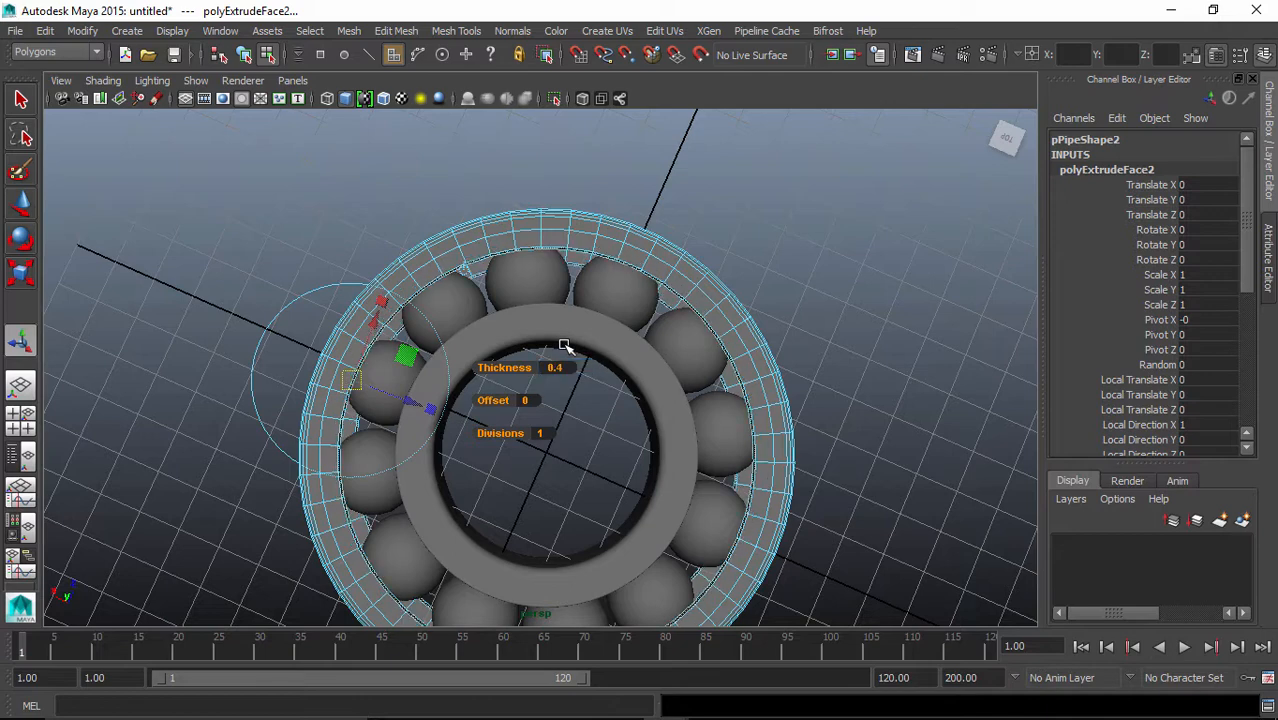
# - Switch the outer pipe to edge selection and select the inner edge loops of its upper flange
pyautogui.keyDown('alt'); pyautogui.moveTo(590, 375); pyautogui.dragTo(573, 333); pyautogui.keyUp('alt')
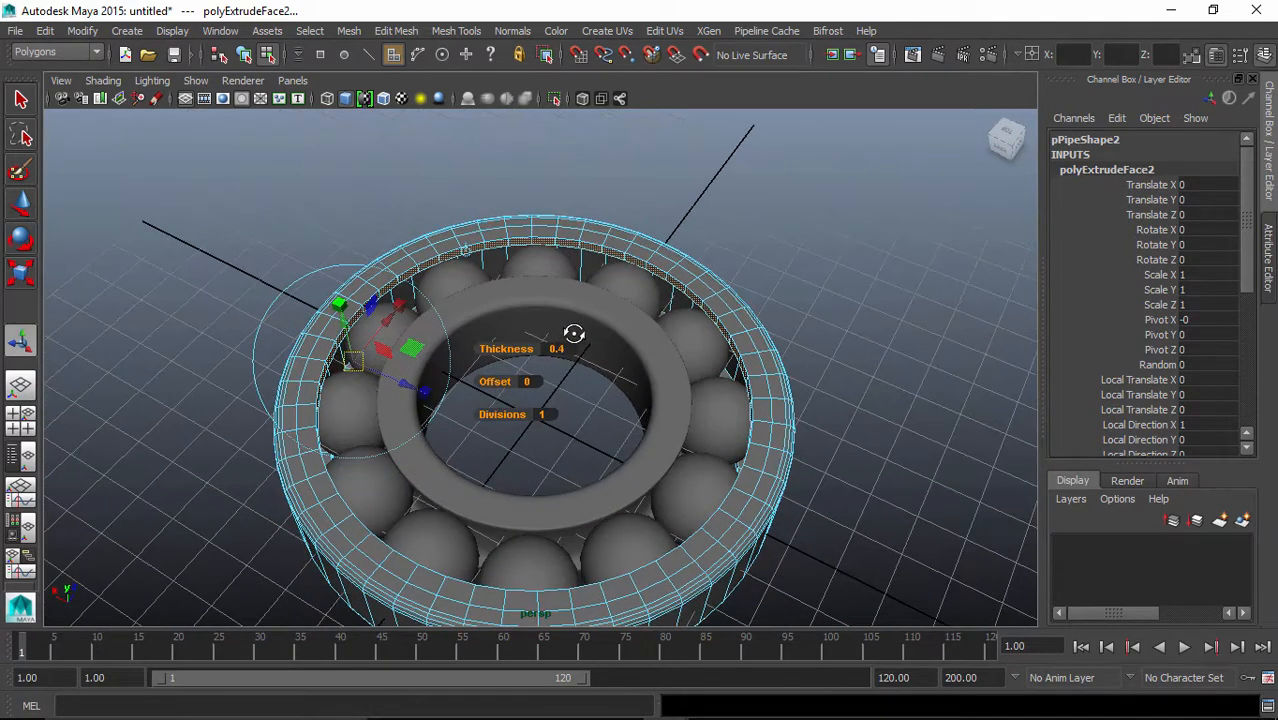
pyautogui.keyDown('alt'); pyautogui.moveTo(639, 382); pyautogui.dragTo(705, 308); pyautogui.keyUp('alt')
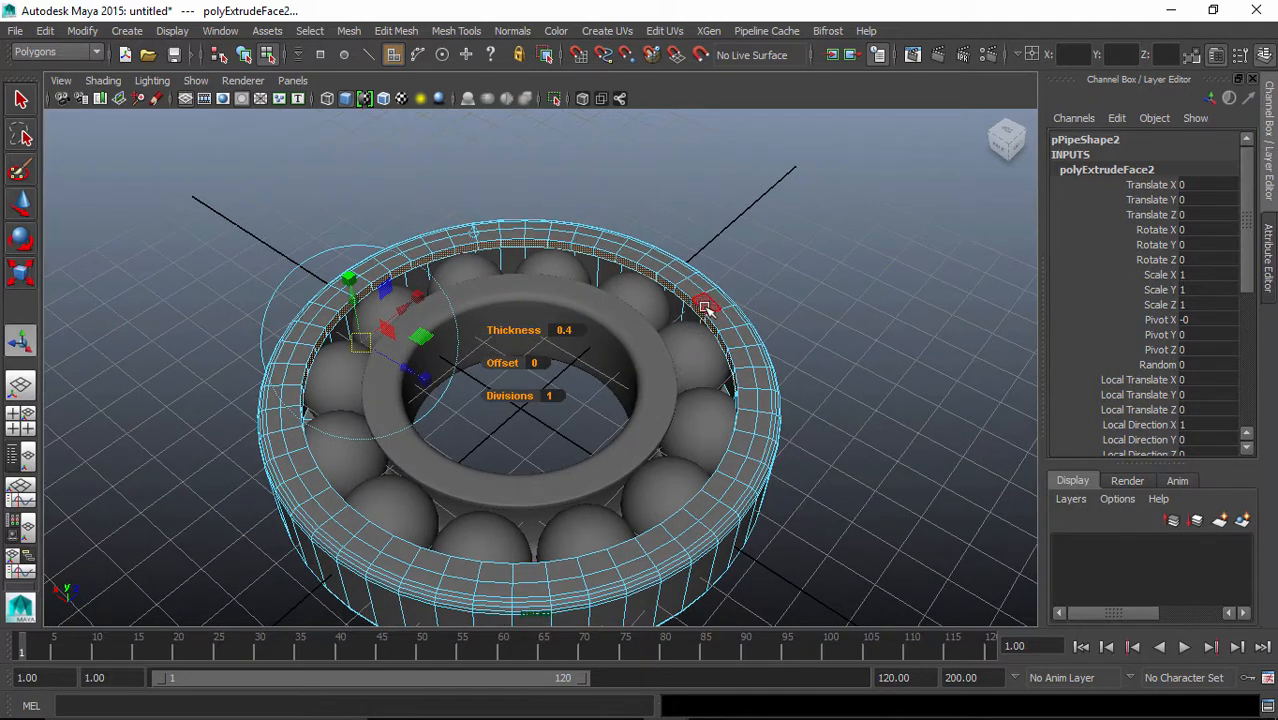
pyautogui.moveTo(705, 310); pyautogui.dragTo(686, 150, button='right')
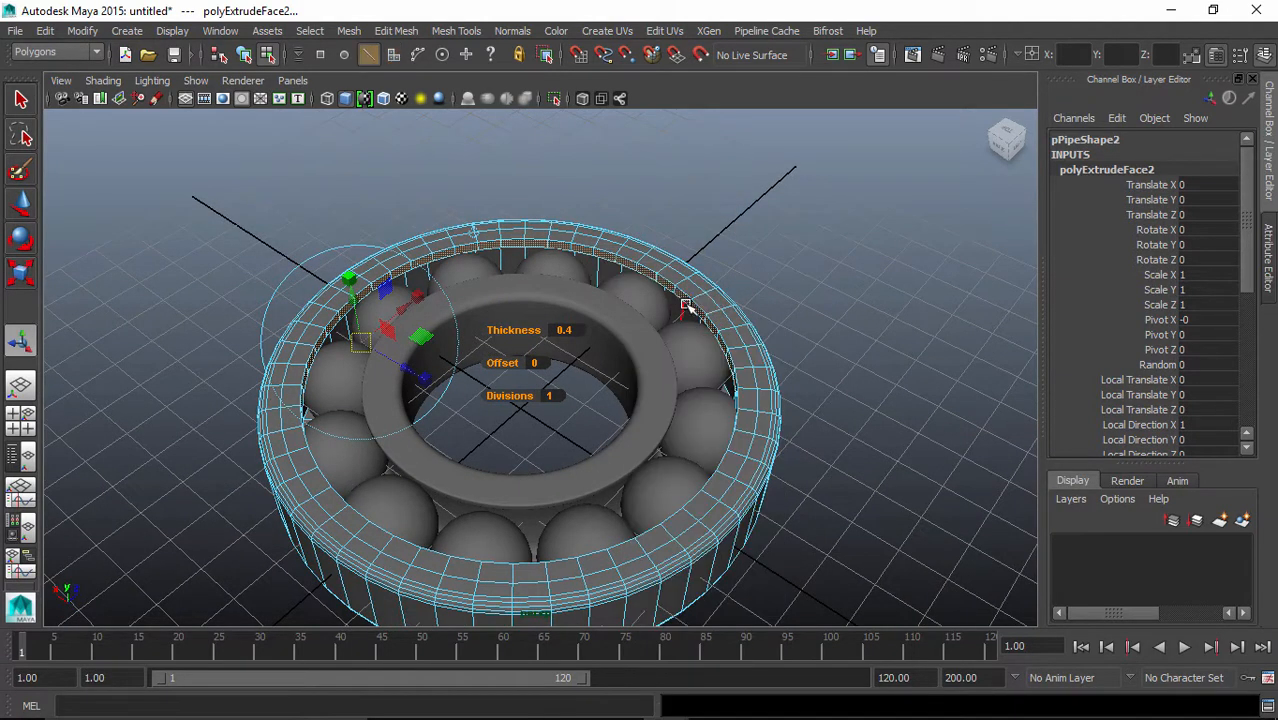
pyautogui.scroll(6, 688, 305)
pyautogui.click(566, 320)
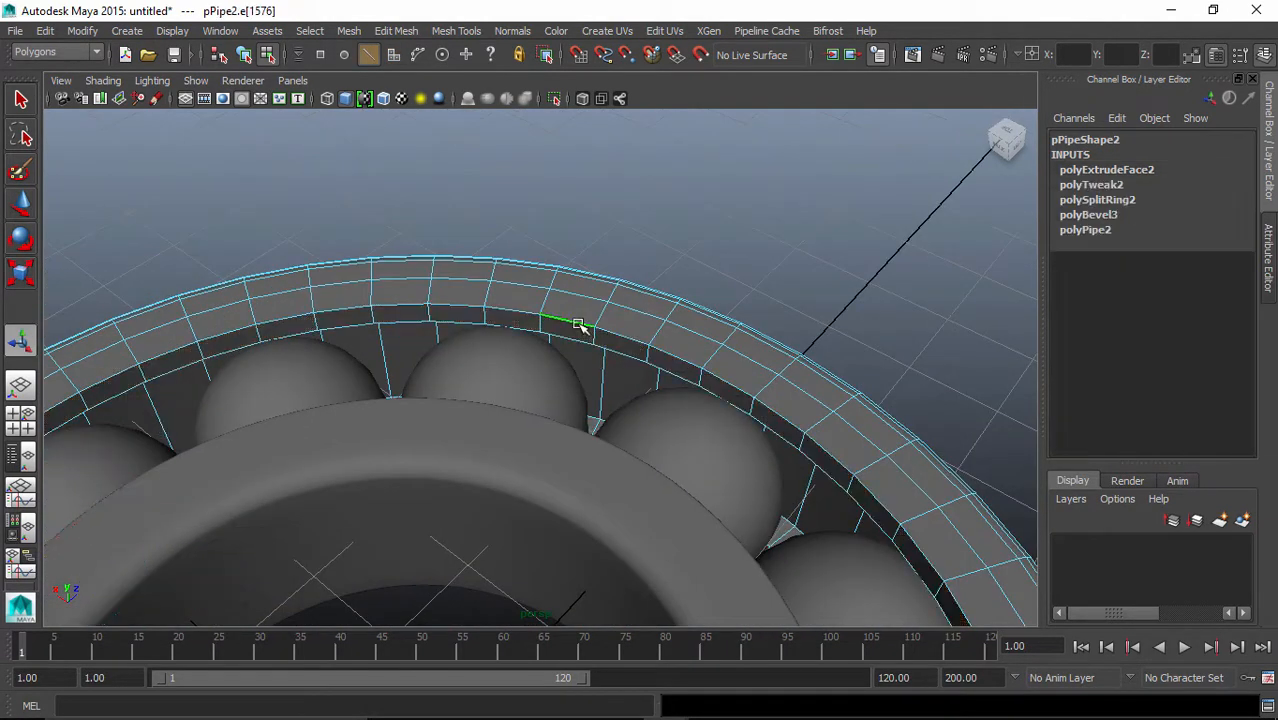
pyautogui.click(633, 340)
pyautogui.click(612, 352)
# - Add the inner edge loops of the outer pipe's lower flange to the selection
pyautogui.keyDown('alt'); pyautogui.moveTo(756, 476); pyautogui.dragTo(759, 302, button='middle'); pyautogui.keyUp('alt')
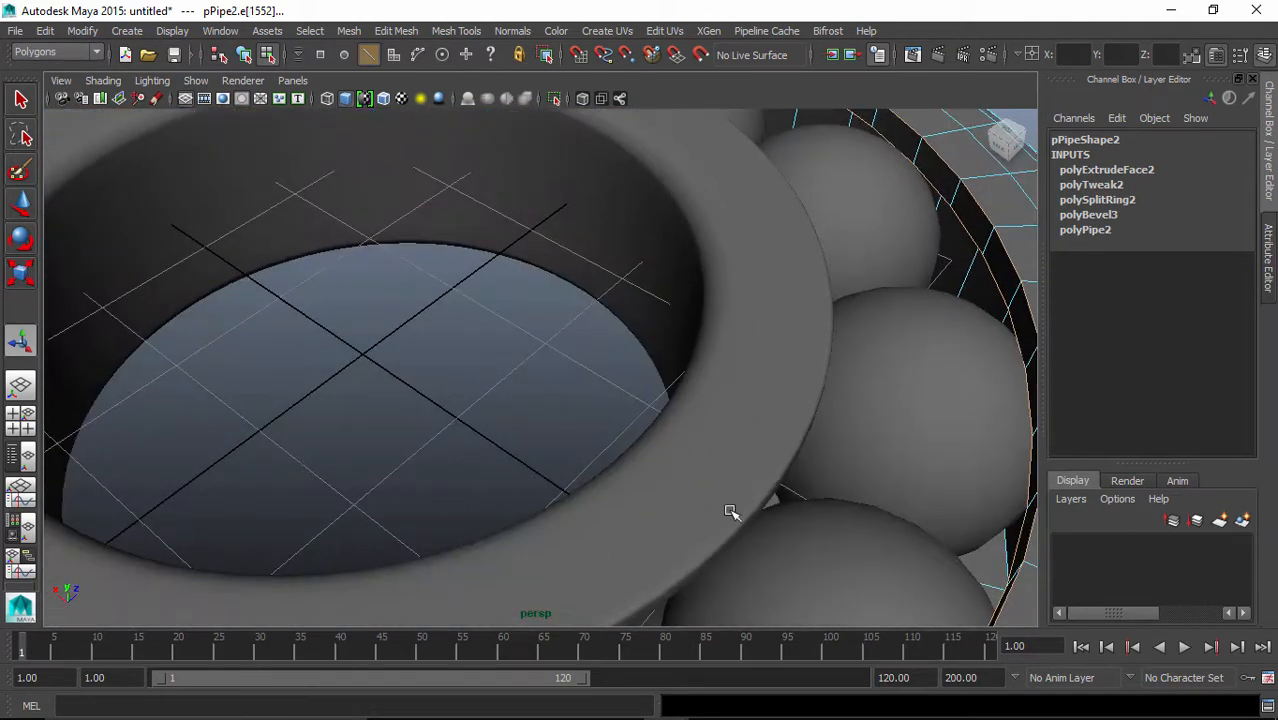
pyautogui.keyDown('alt'); pyautogui.moveTo(731, 518); pyautogui.dragTo(739, 397); pyautogui.keyUp('alt')
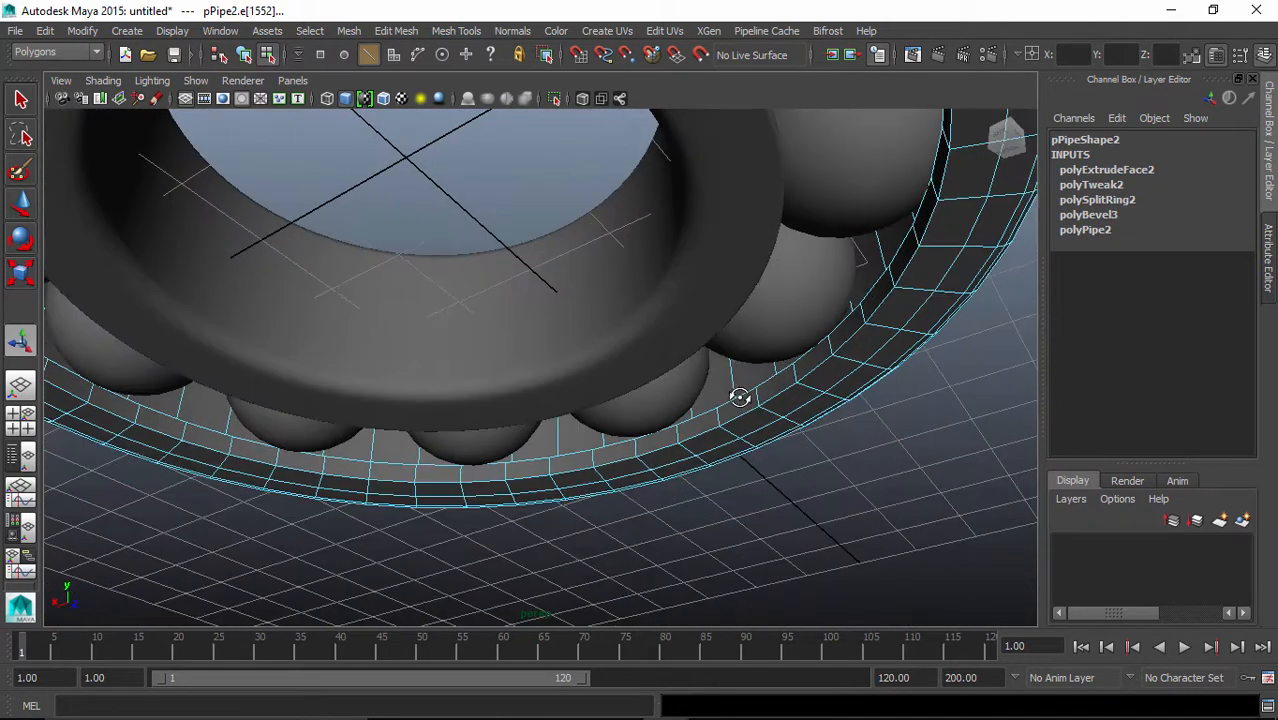
pyautogui.click(567, 457)
pyautogui.click(578, 469)
# - Bevel the selected flange edge loops and increase the bevel's segments
pyautogui.keyDown('alt'); pyautogui.moveTo(638, 437); pyautogui.dragTo(725, 365); pyautogui.keyUp('alt')
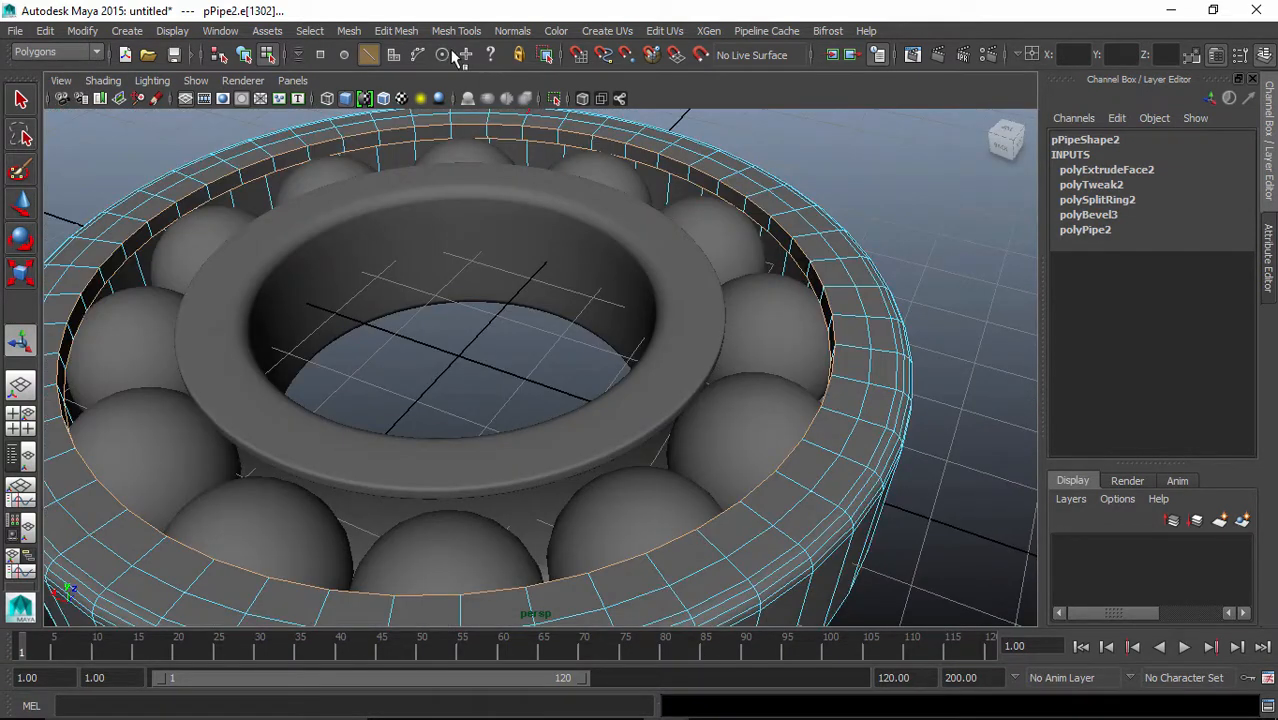
pyautogui.click(412, 31)
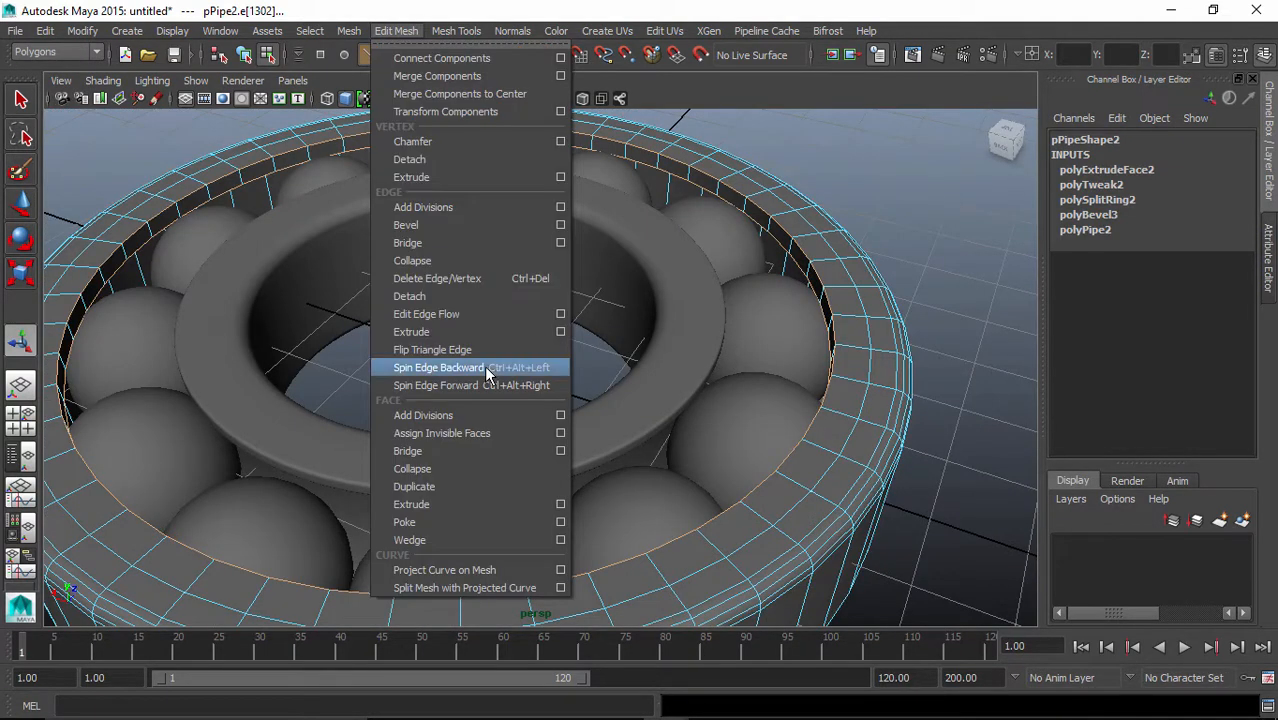
pyautogui.click(465, 224)
pyautogui.scroll(-5, 558, 246)
pyautogui.keyDown('alt'); pyautogui.moveTo(558, 246); pyautogui.dragTo(560, 312); pyautogui.keyUp('alt')
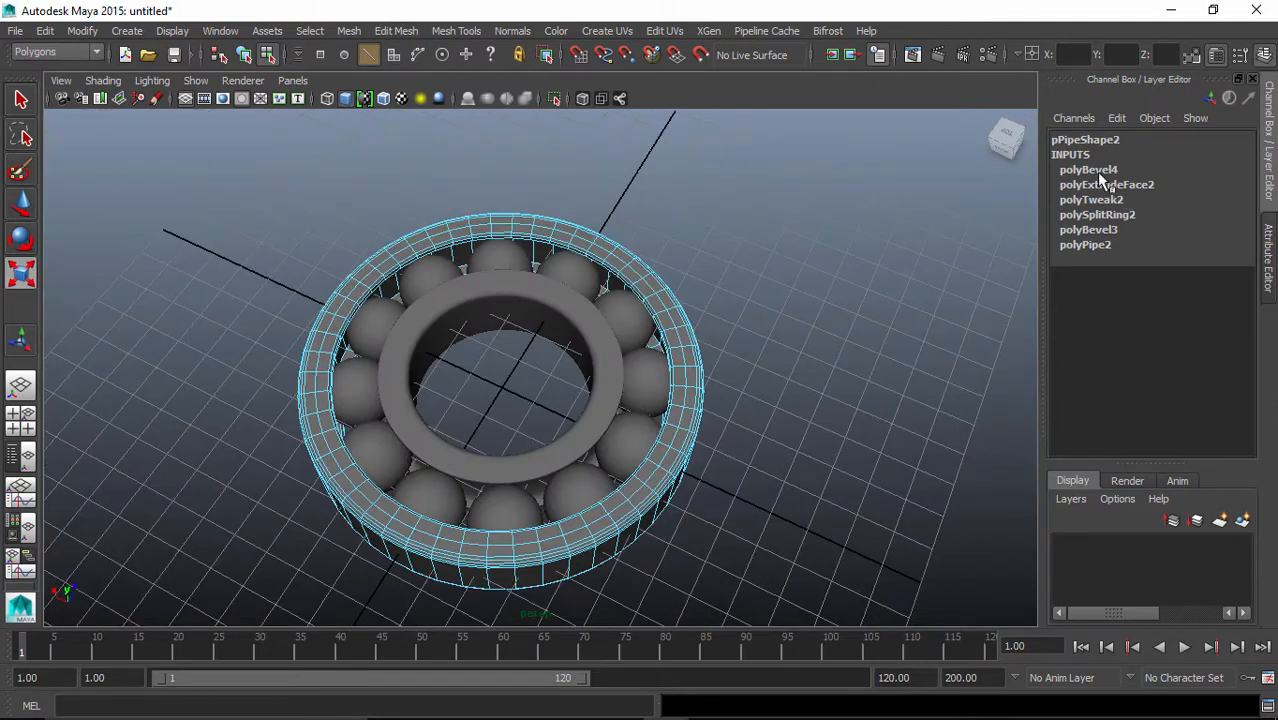
pyautogui.click(1101, 174)
pyautogui.click(1155, 245)
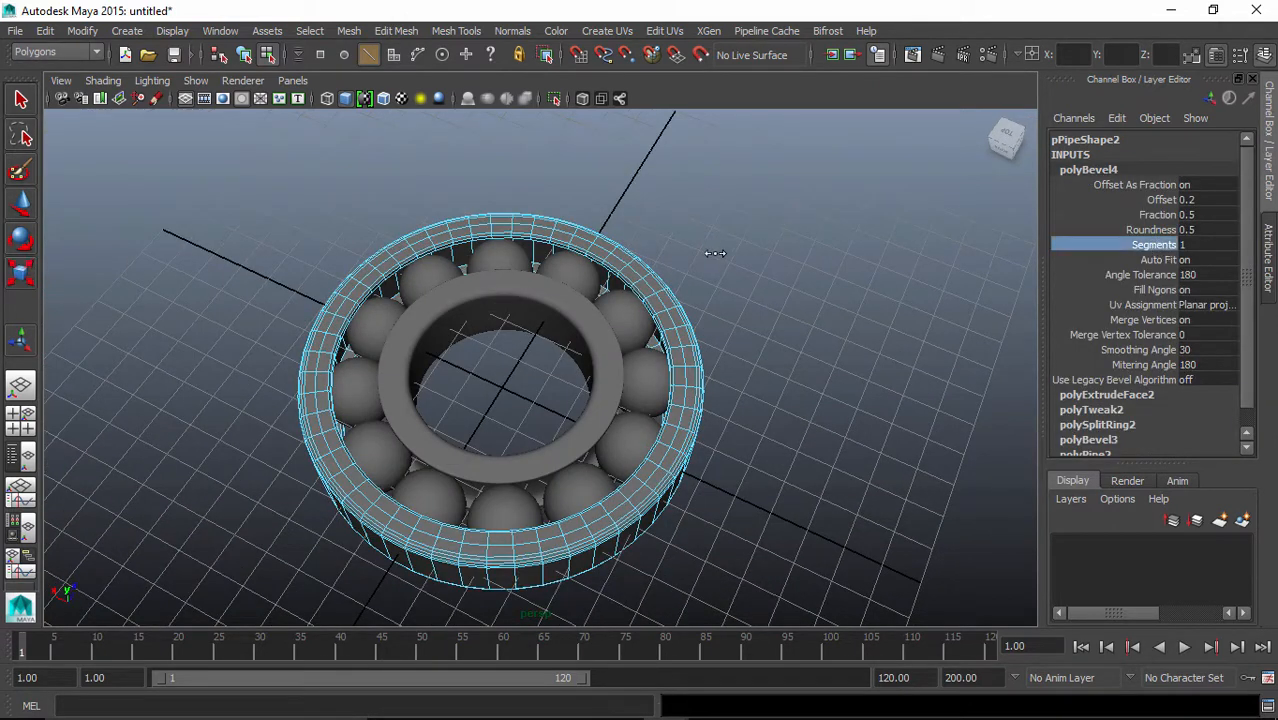
pyautogui.moveTo(715, 253); pyautogui.dragTo(723, 253, button='middle')
# - Return to object selection, select the outer pipe and smooth its mesh
pyautogui.moveTo(660, 298); pyautogui.dragTo(736, 232, button='right')
pyautogui.keyDown('alt'); pyautogui.moveTo(784, 308); pyautogui.dragTo(768, 348); pyautogui.keyUp('alt')
pyautogui.click(645, 315)
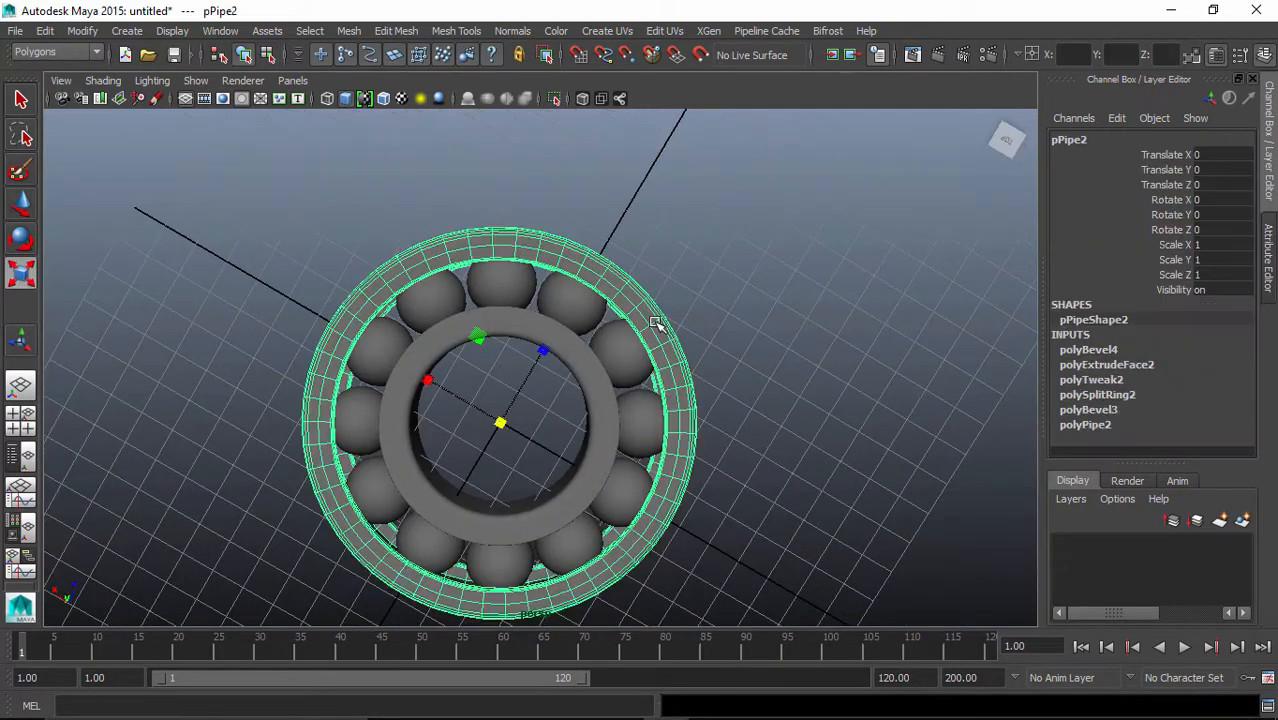
pyautogui.keyDown('alt'); pyautogui.moveTo(660, 314); pyautogui.dragTo(655, 120); pyautogui.keyUp('alt')
pyautogui.click(352, 31)
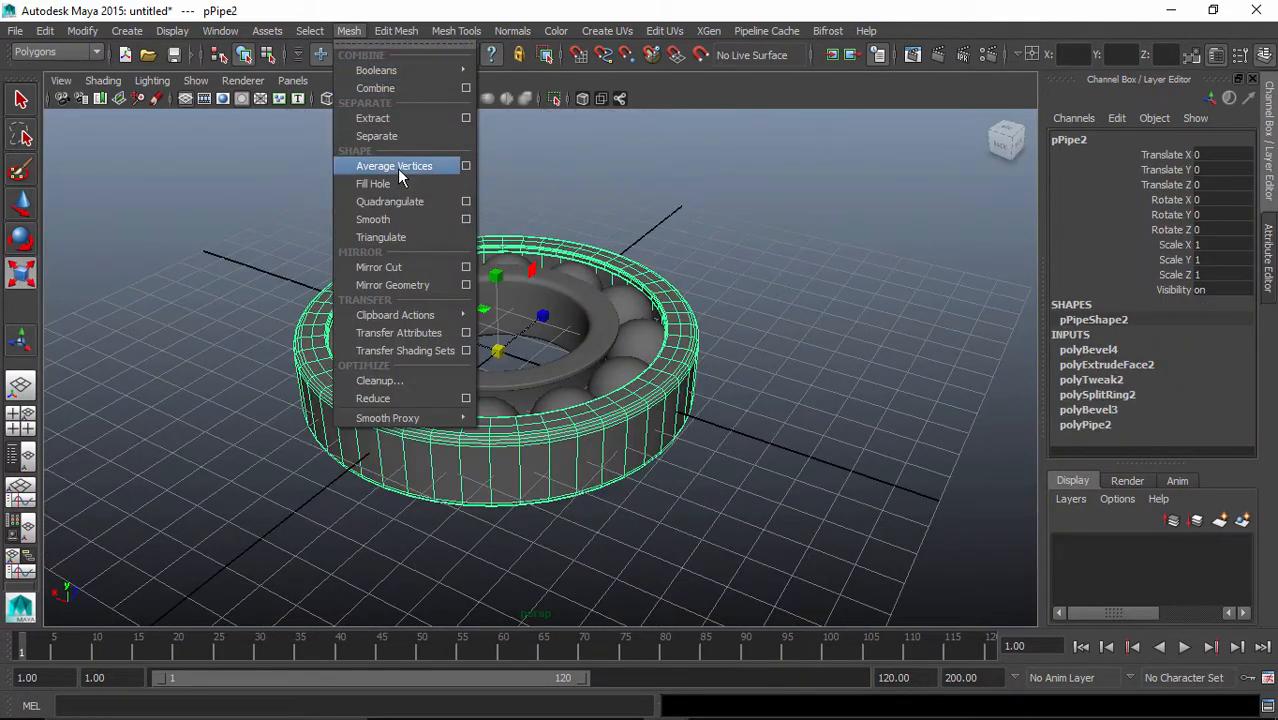
pyautogui.click(420, 219)
# - Select all parts of the bearing to examine their wireframes, and clear the selection
pyautogui.keyDown('alt'); pyautogui.moveTo(693, 220); pyautogui.dragTo(571, 205); pyautogui.keyUp('alt')
pyautogui.click(700, 248)
pyautogui.scroll(-5, 698, 252)
pyautogui.moveTo(302, 246); pyautogui.dragTo(682, 428)
pyautogui.scroll(3, 684, 428)
pyautogui.scroll(2, 685, 428)
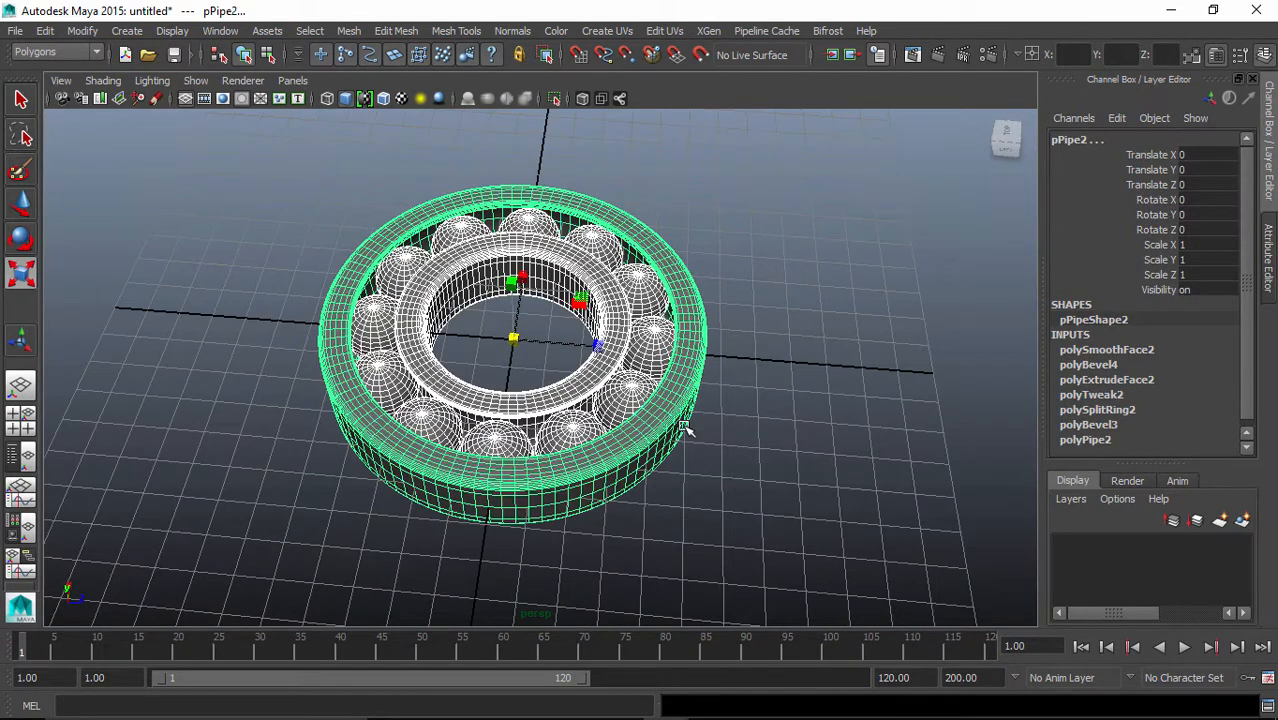
pyautogui.keyDown('alt'); pyautogui.moveTo(703, 413); pyautogui.dragTo(724, 438, button='middle'); pyautogui.keyUp('alt')
pyautogui.click(645, 194)
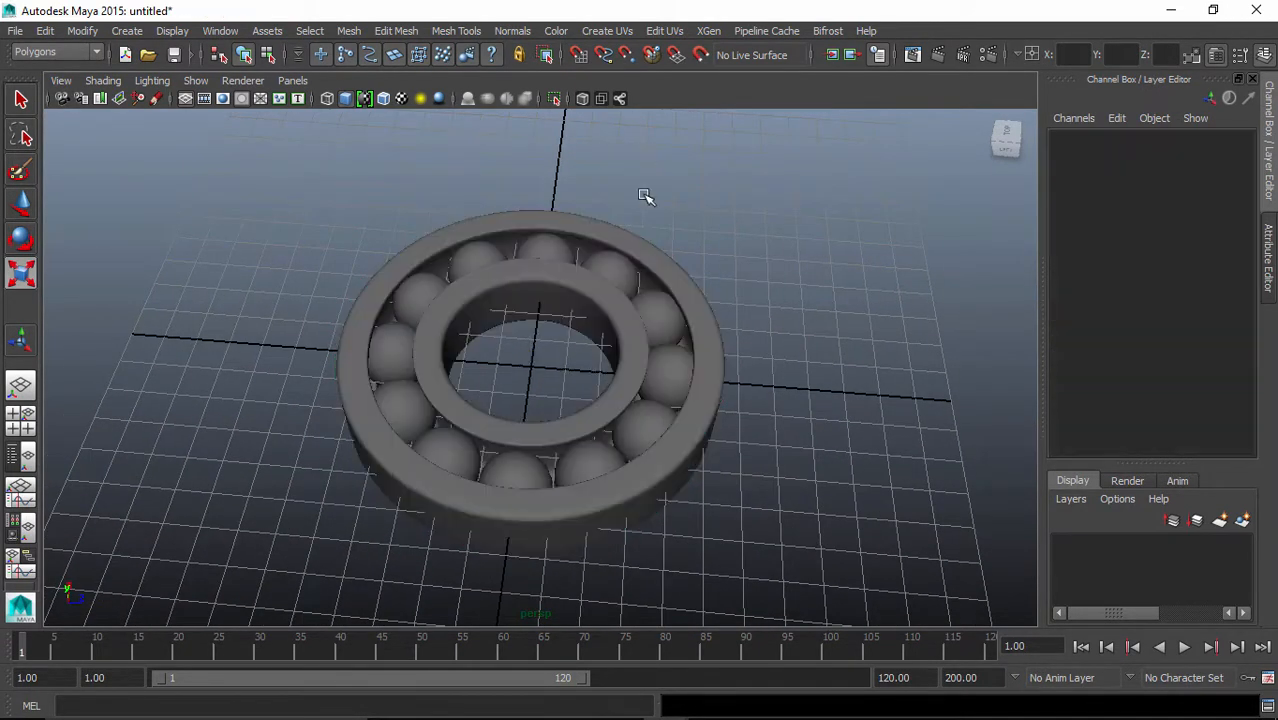
# - Export the whole scene as an FBX file named vall bearing
pyautogui.click(15, 30)
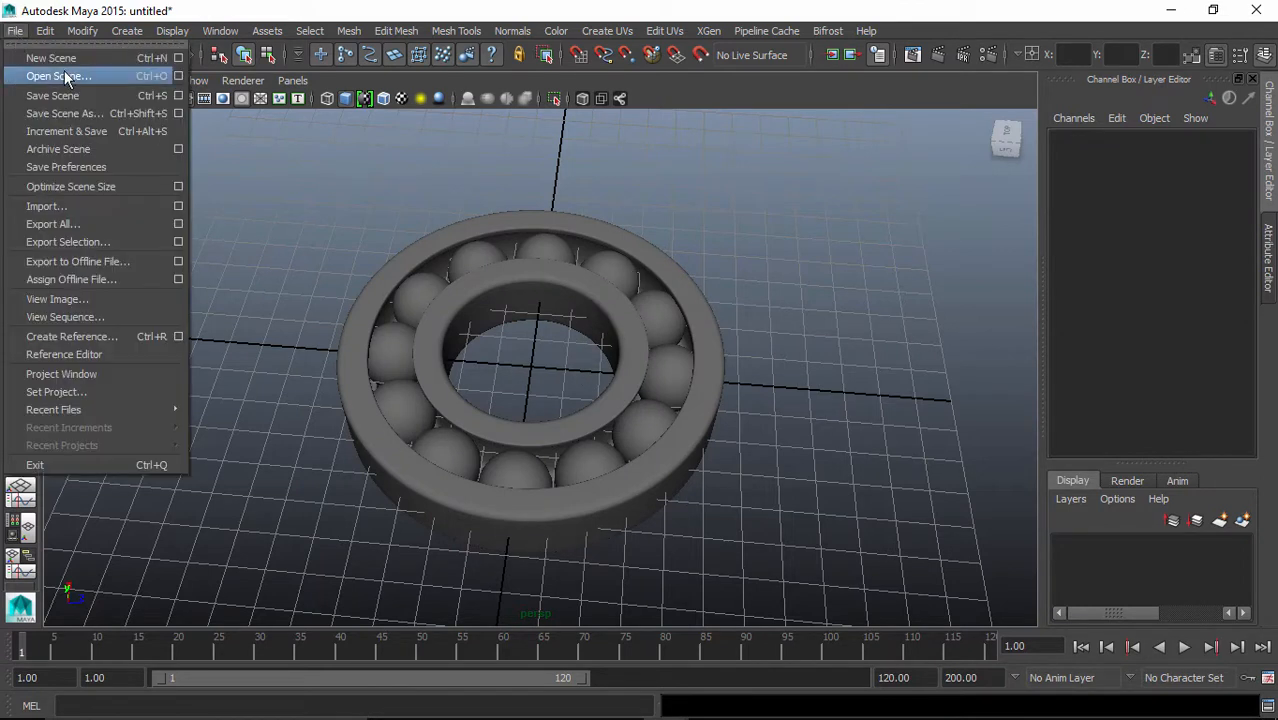
pyautogui.click(100, 226)
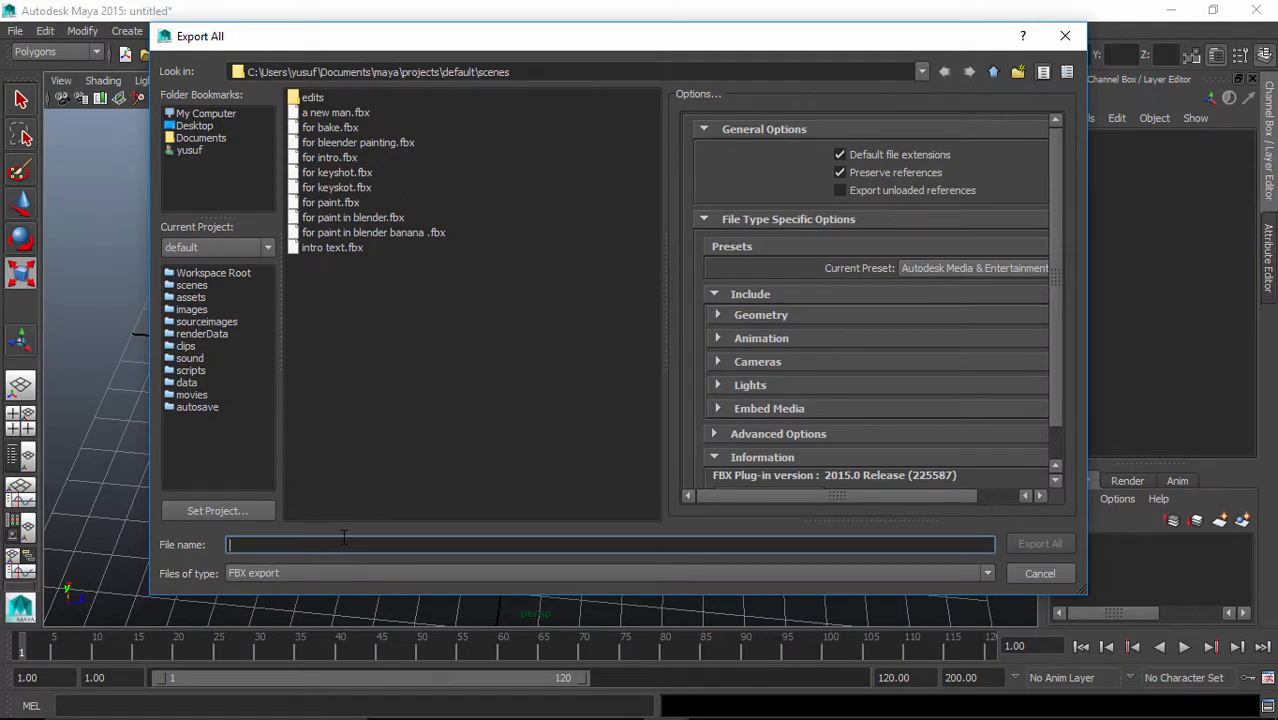
pyautogui.write('vall bearing')
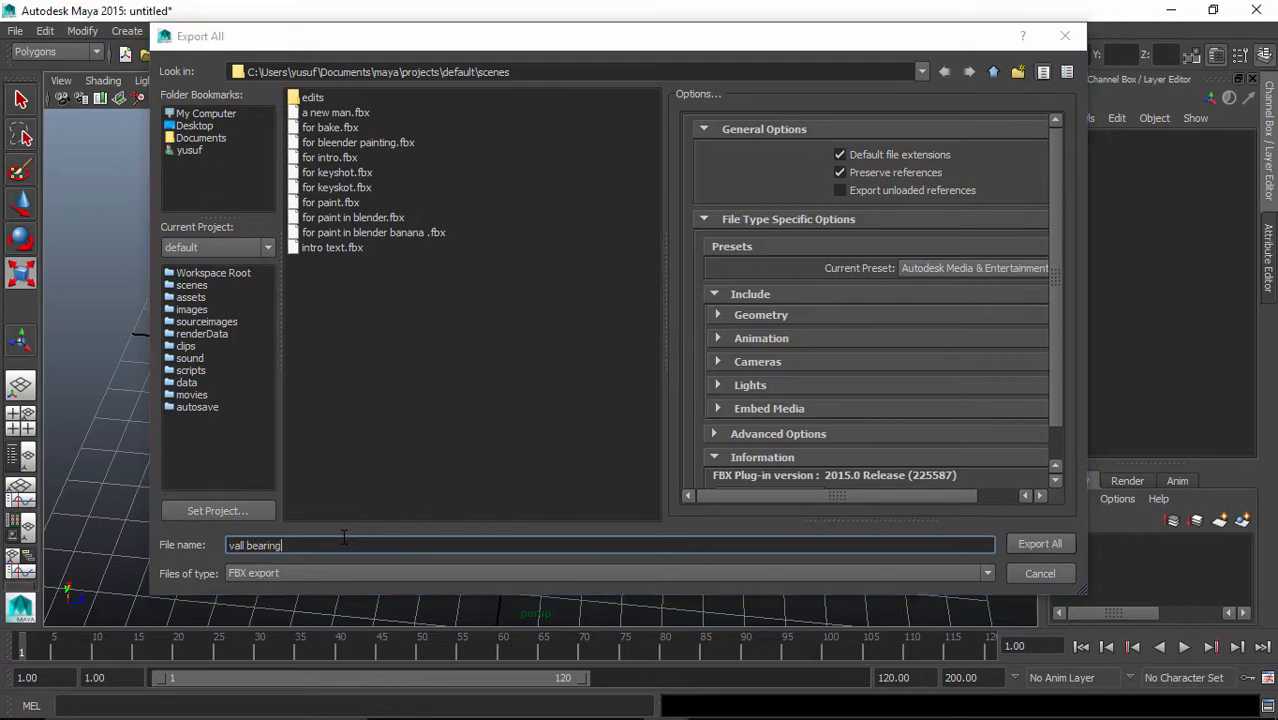
pyautogui.press('Return')
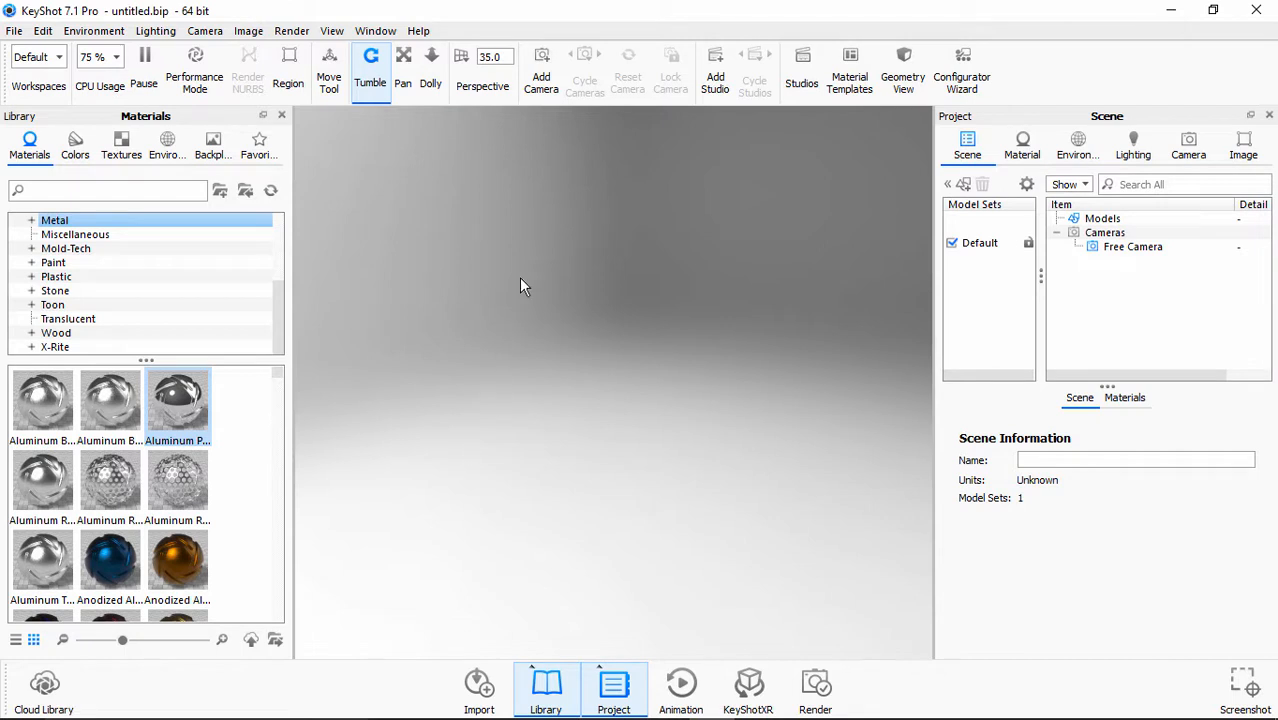
# - Switch to KeyShot and import vall bearing.fbx from the project's scenes folder
pyautogui.click(14, 32)
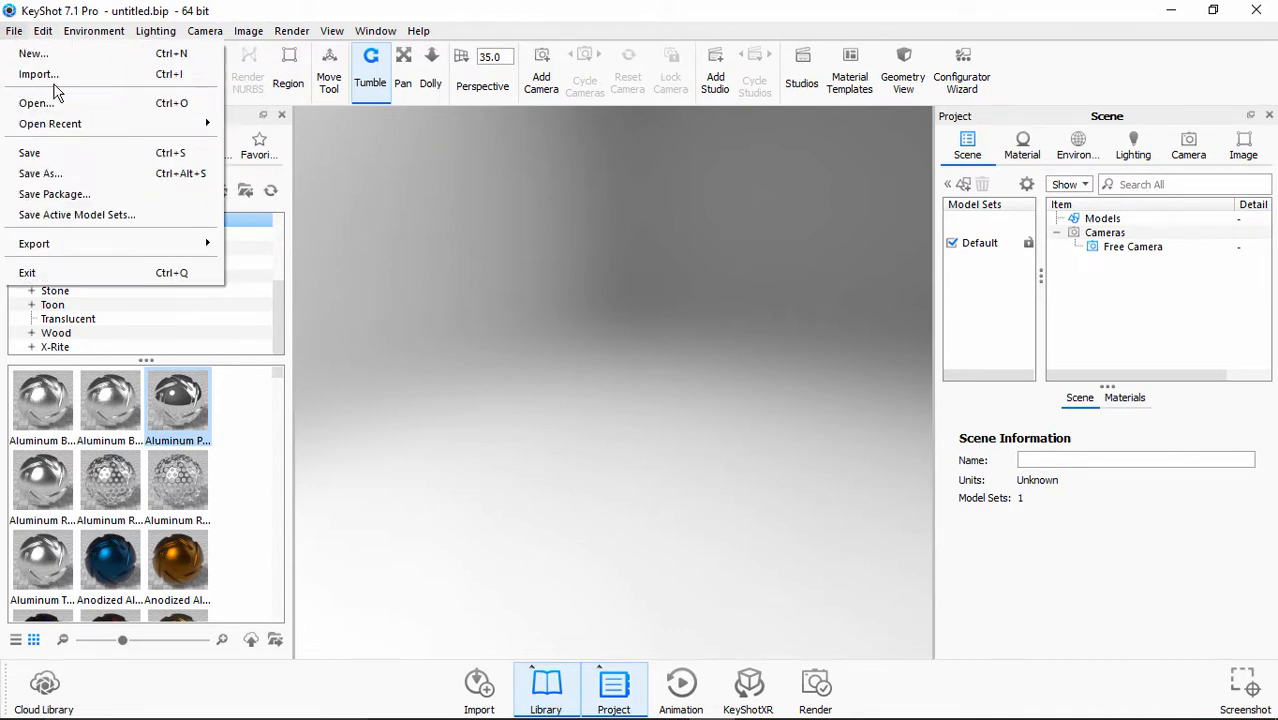
pyautogui.click(42, 75)
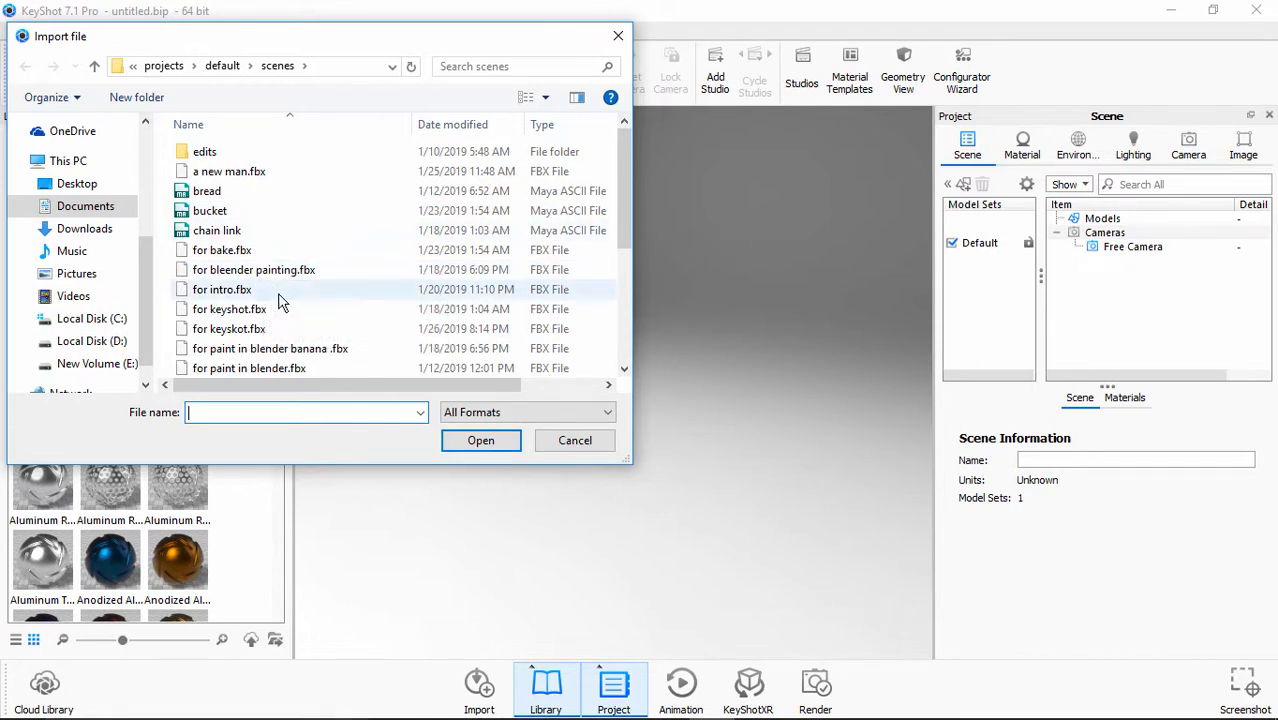
pyautogui.scroll(-3, 282, 326)
pyautogui.scroll(3, 280, 320)
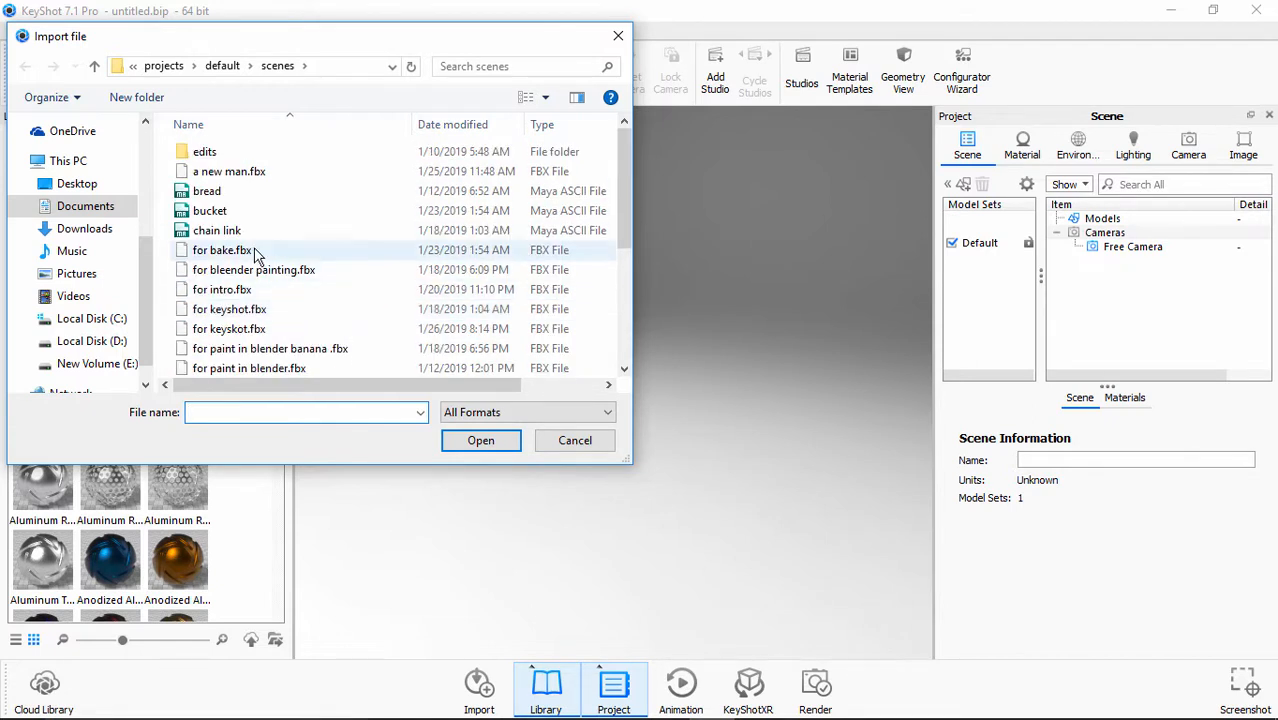
pyautogui.scroll(-3, 257, 255)
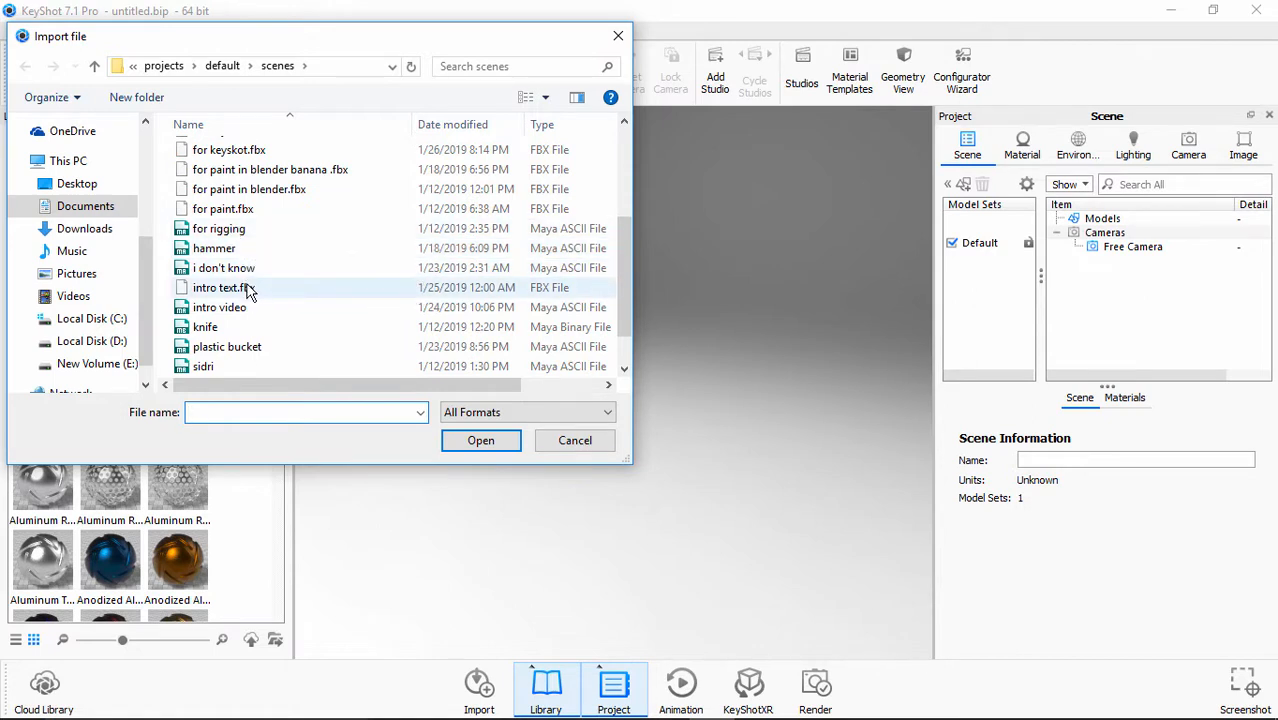
pyautogui.scroll(-1, 250, 290)
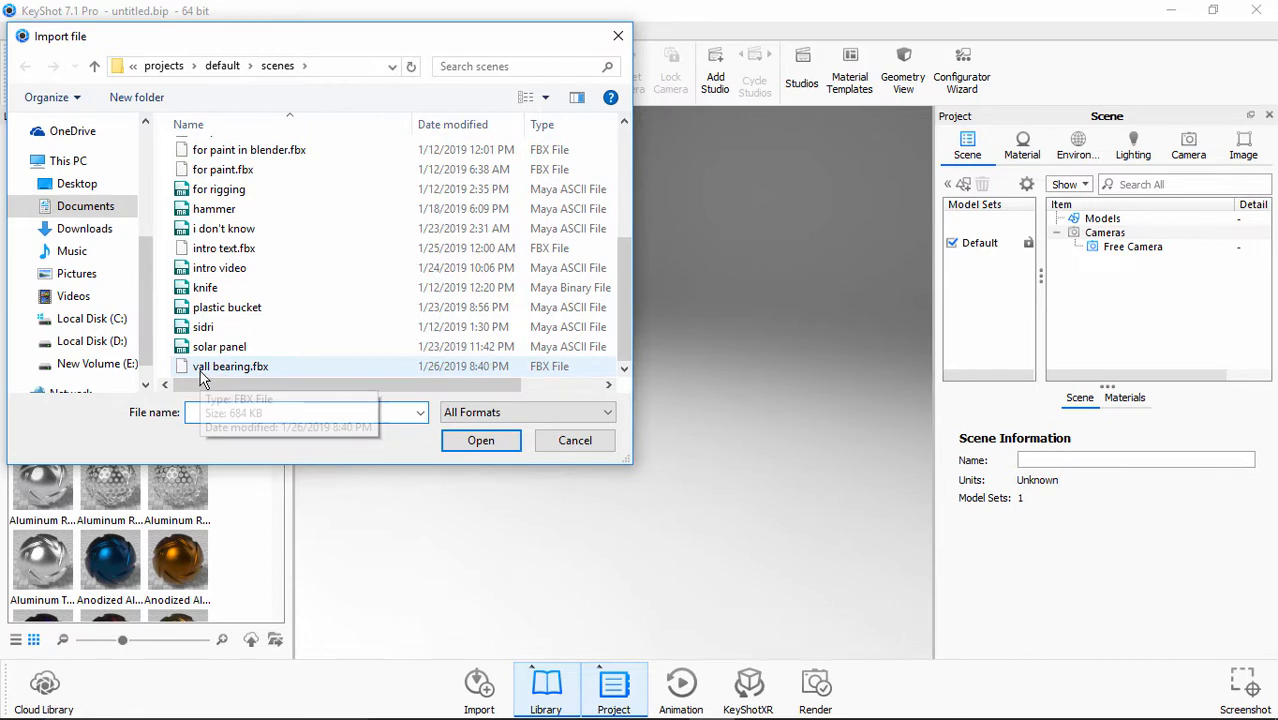
pyautogui.click(212, 370)
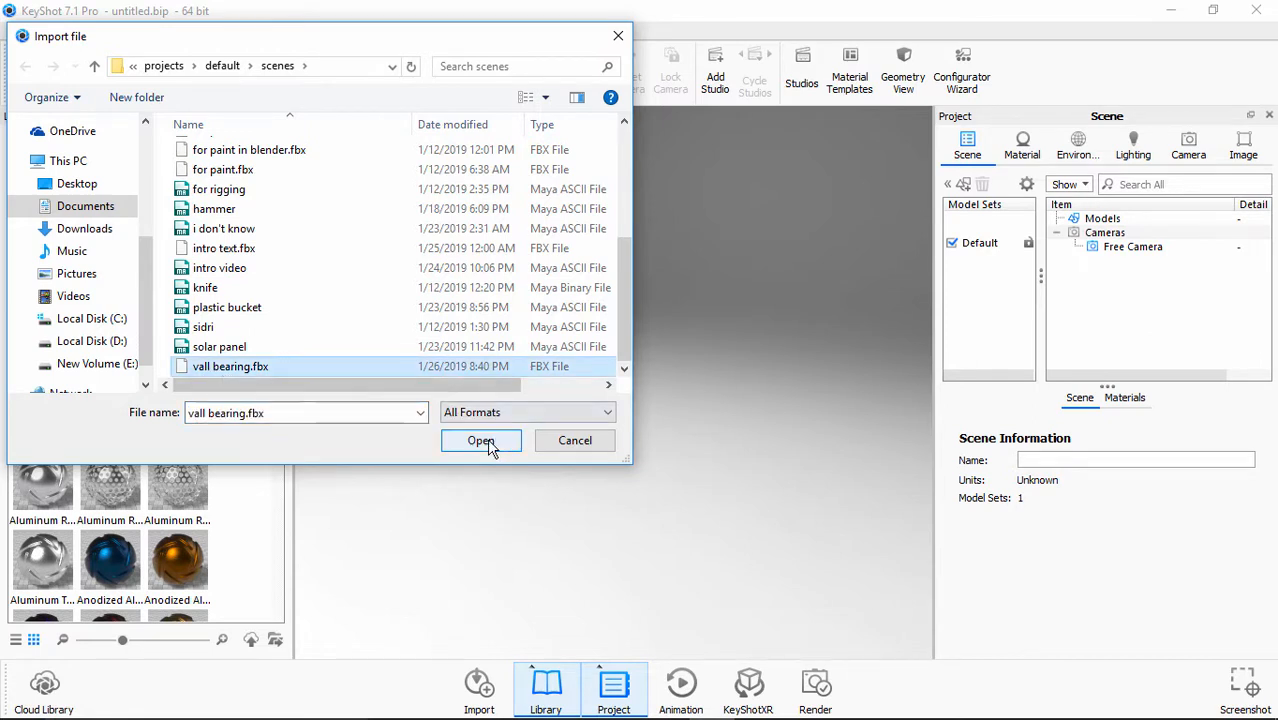
pyautogui.click(481, 440)
pyautogui.click(719, 464)
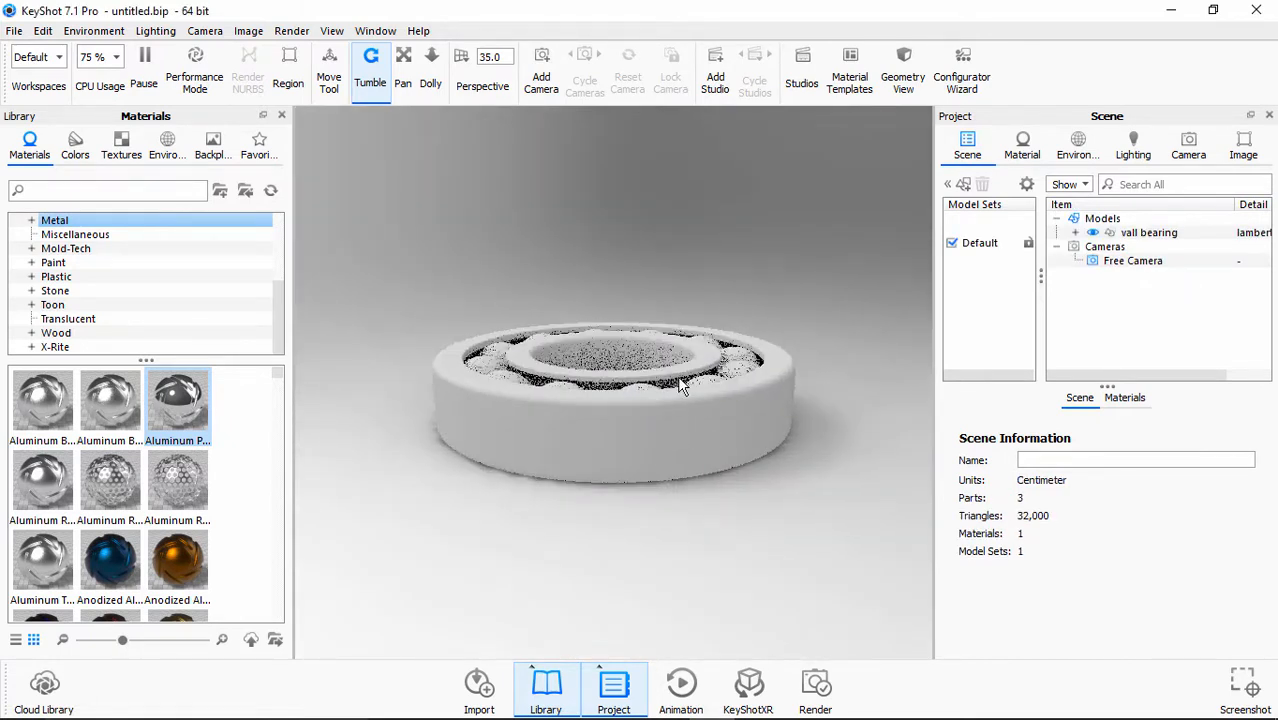
# - Apply the Aluminum Polished material from the Metal library to the whole bearing
pyautogui.moveTo(677, 375); pyautogui.dragTo(705, 381)
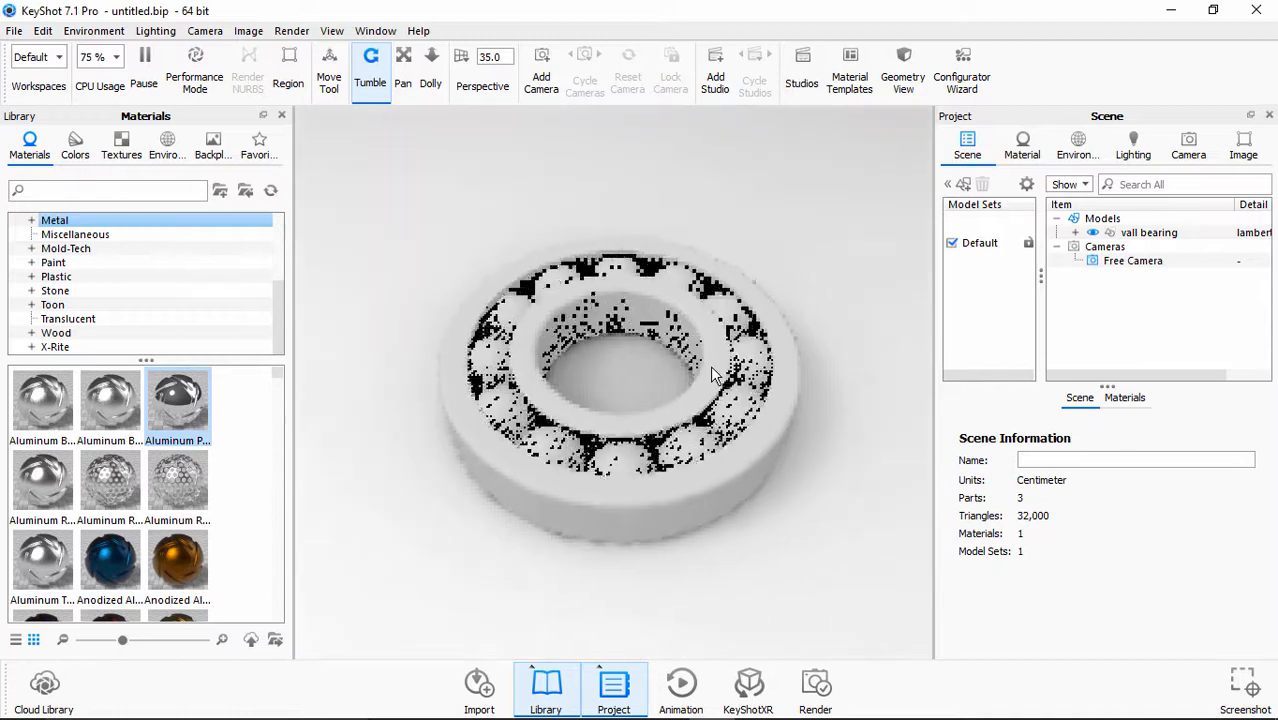
pyautogui.scroll(3, 72, 237)
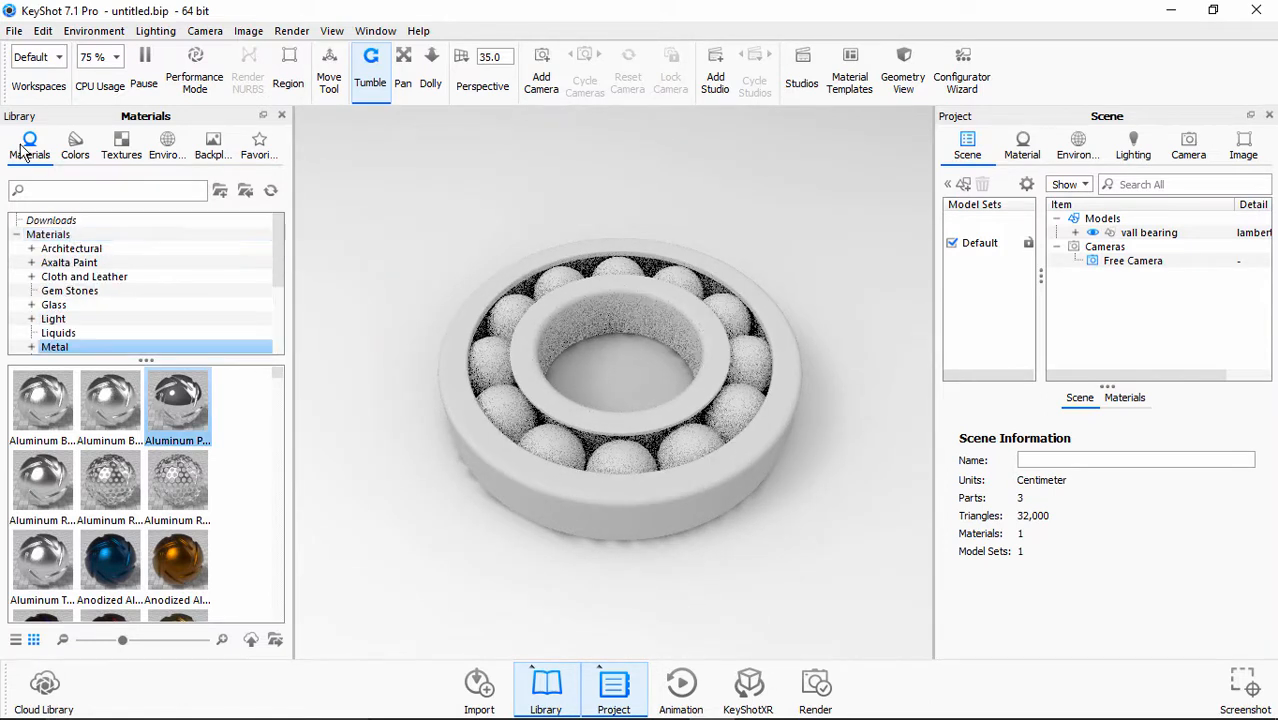
pyautogui.scroll(-3, 40, 312)
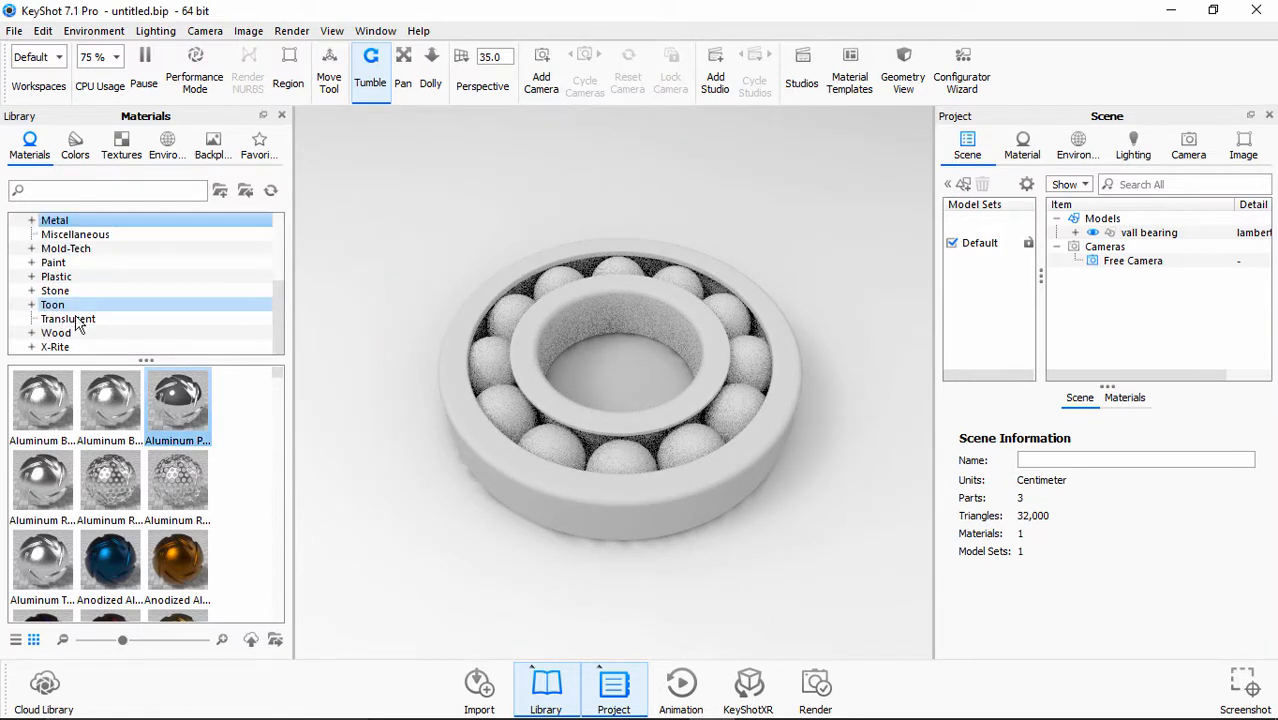
pyautogui.doubleClick(62, 221)
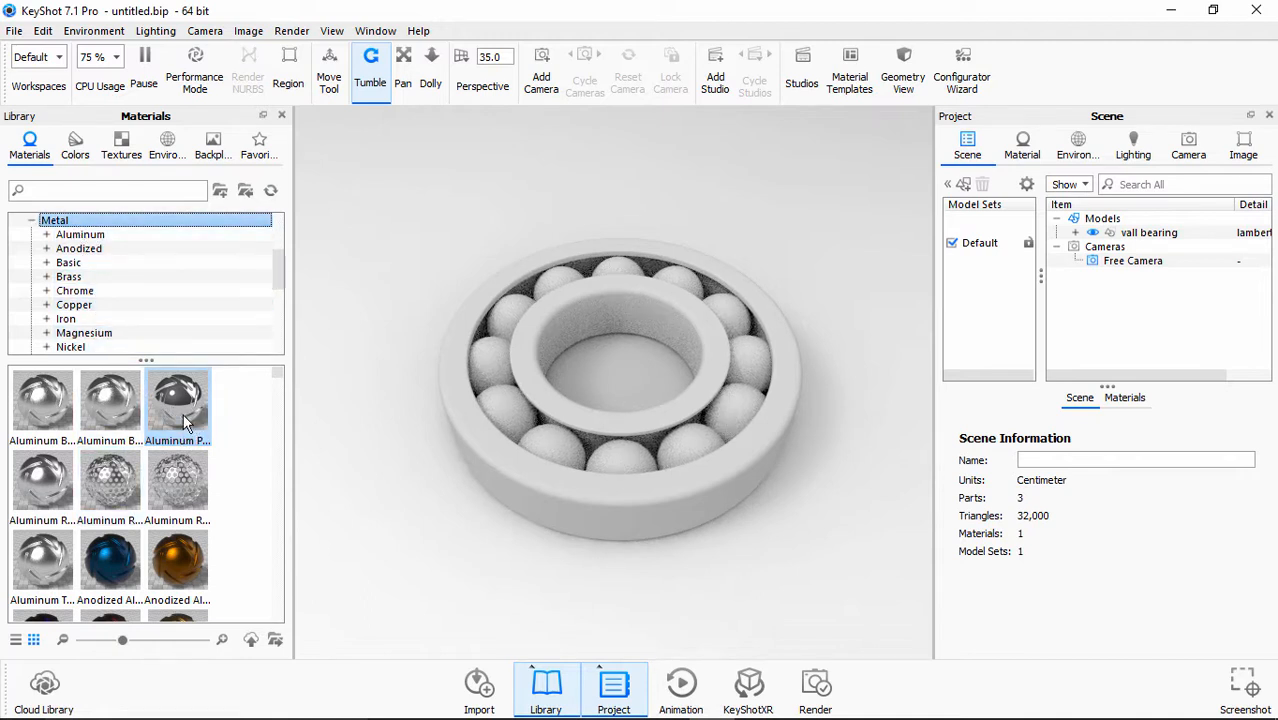
pyautogui.moveTo(183, 413); pyautogui.dragTo(512, 421)
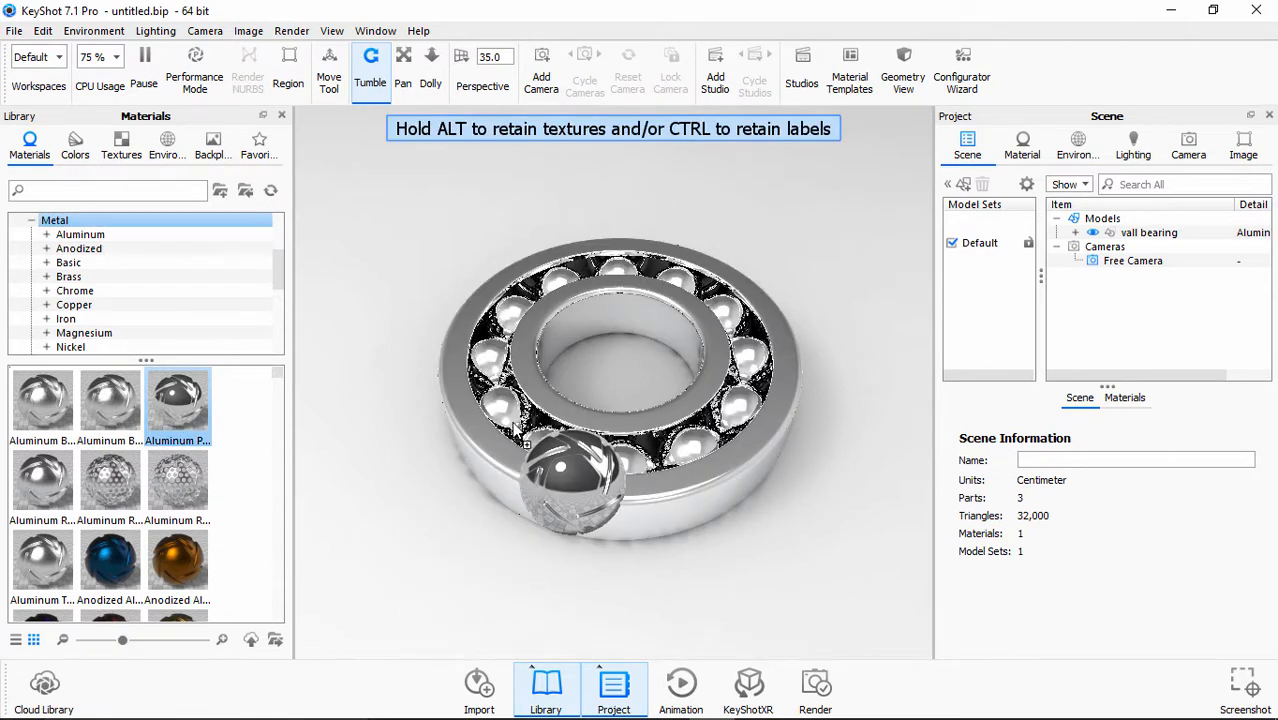
pyautogui.moveTo(158, 397); pyautogui.dragTo(281, 411)
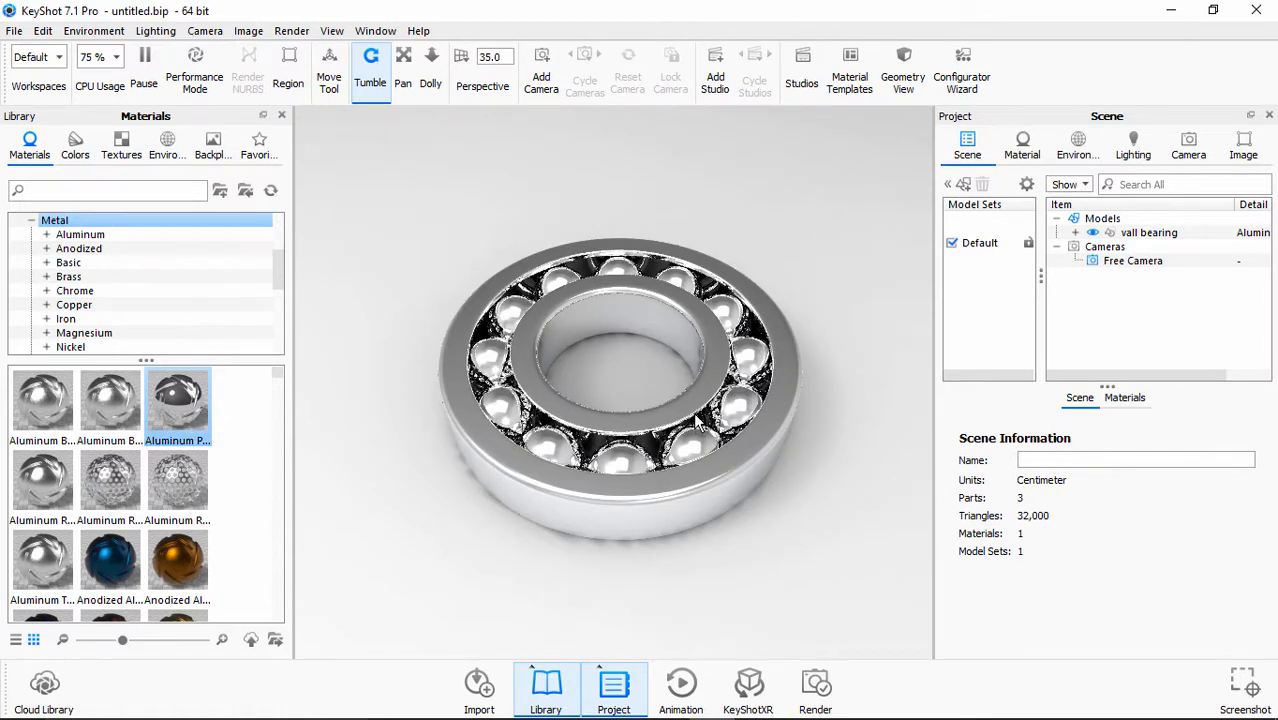
pyautogui.moveTo(693, 412); pyautogui.dragTo(690, 409)
pyautogui.moveTo(575, 470); pyautogui.dragTo(437, 476)
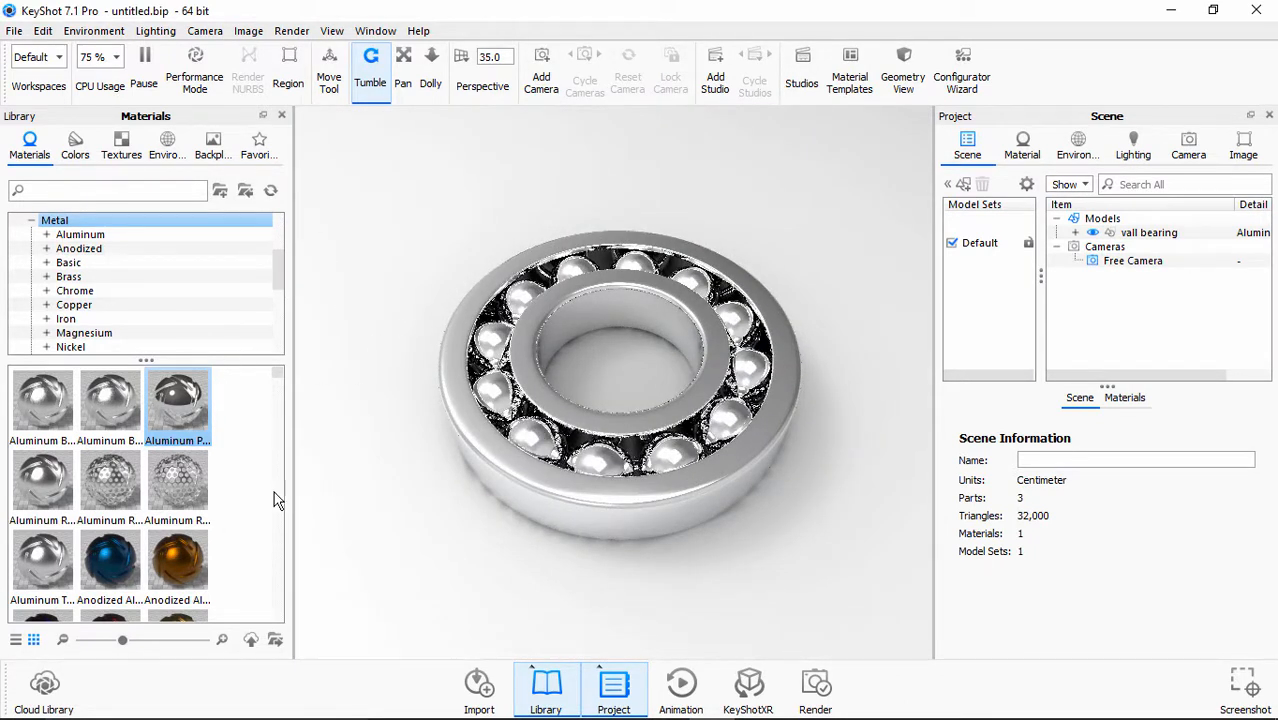
# - Light the scene with the interior environment Dosch-Apartment_2k and view the bearing in it from several angles
pyautogui.click(163, 155)
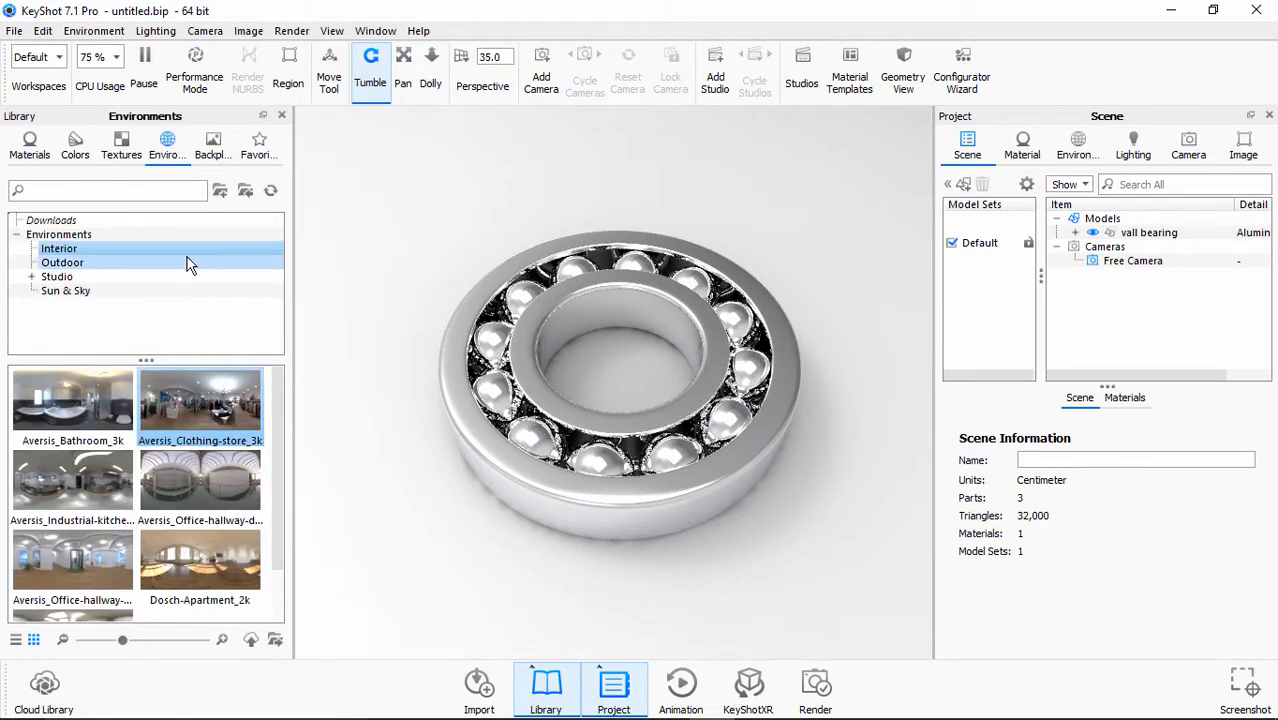
pyautogui.click(57, 249)
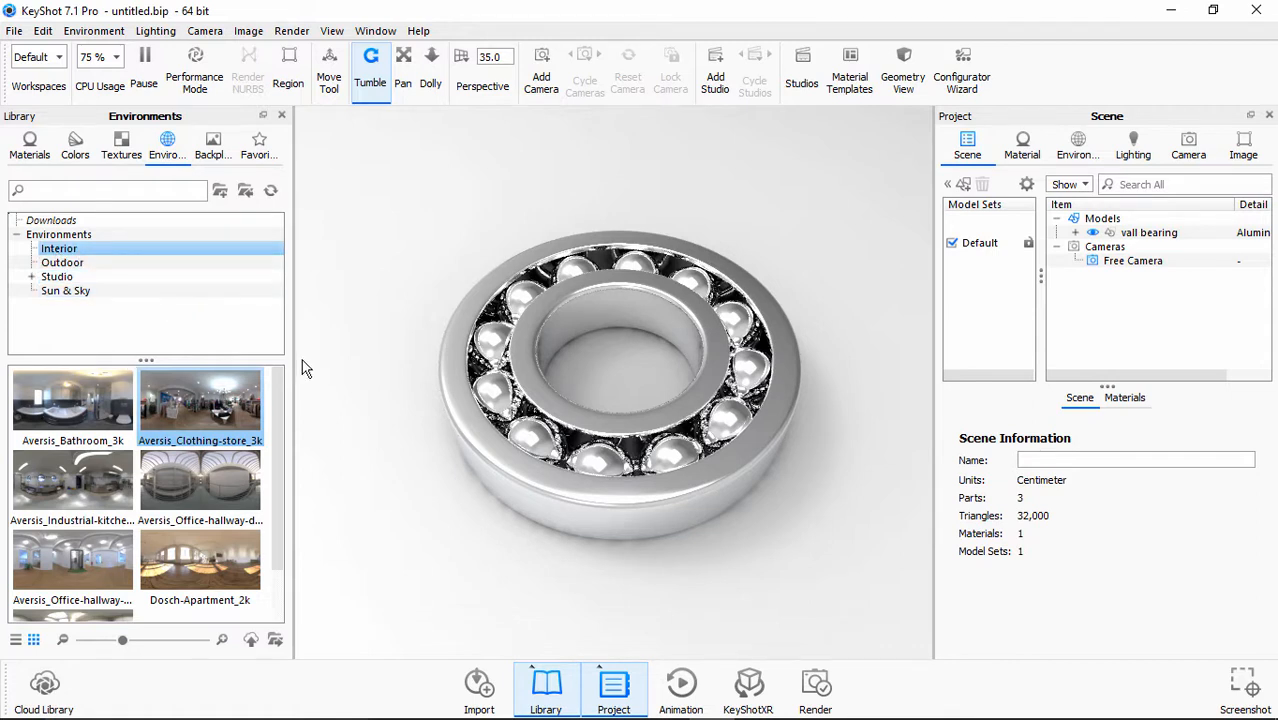
pyautogui.click(248, 416)
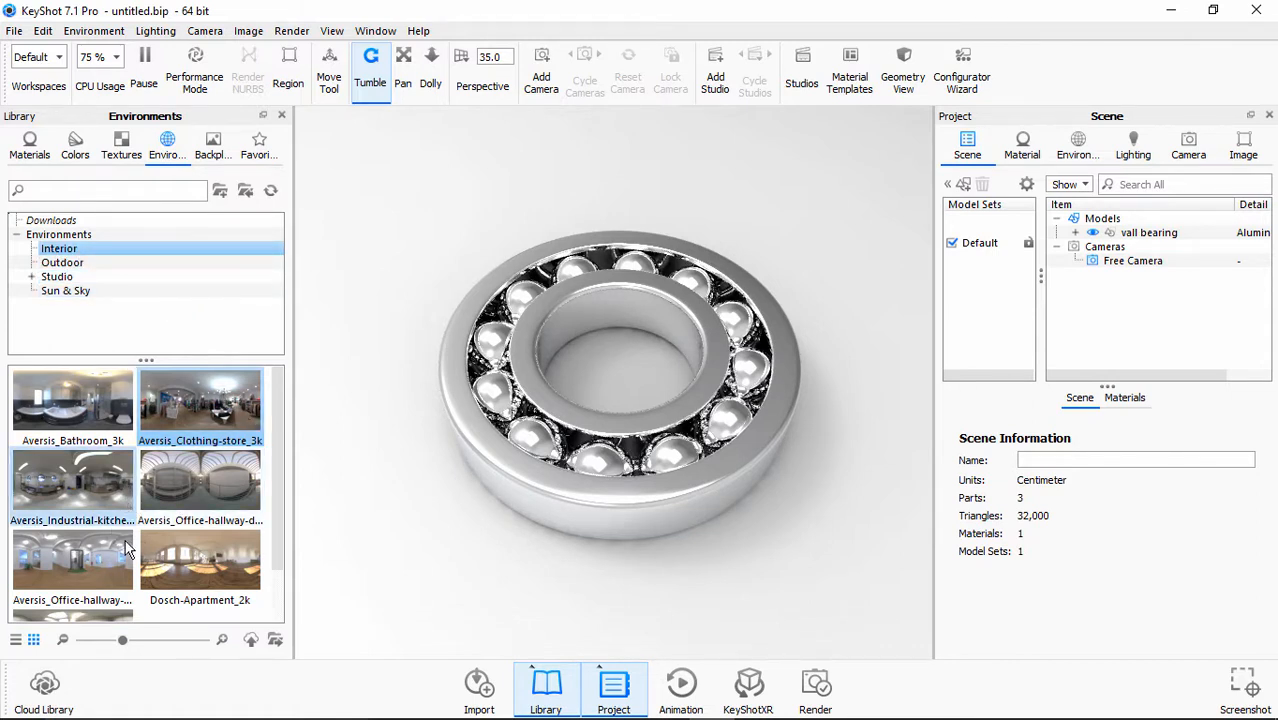
pyautogui.scroll(-1, 164, 498)
pyautogui.moveTo(164, 500); pyautogui.dragTo(364, 221)
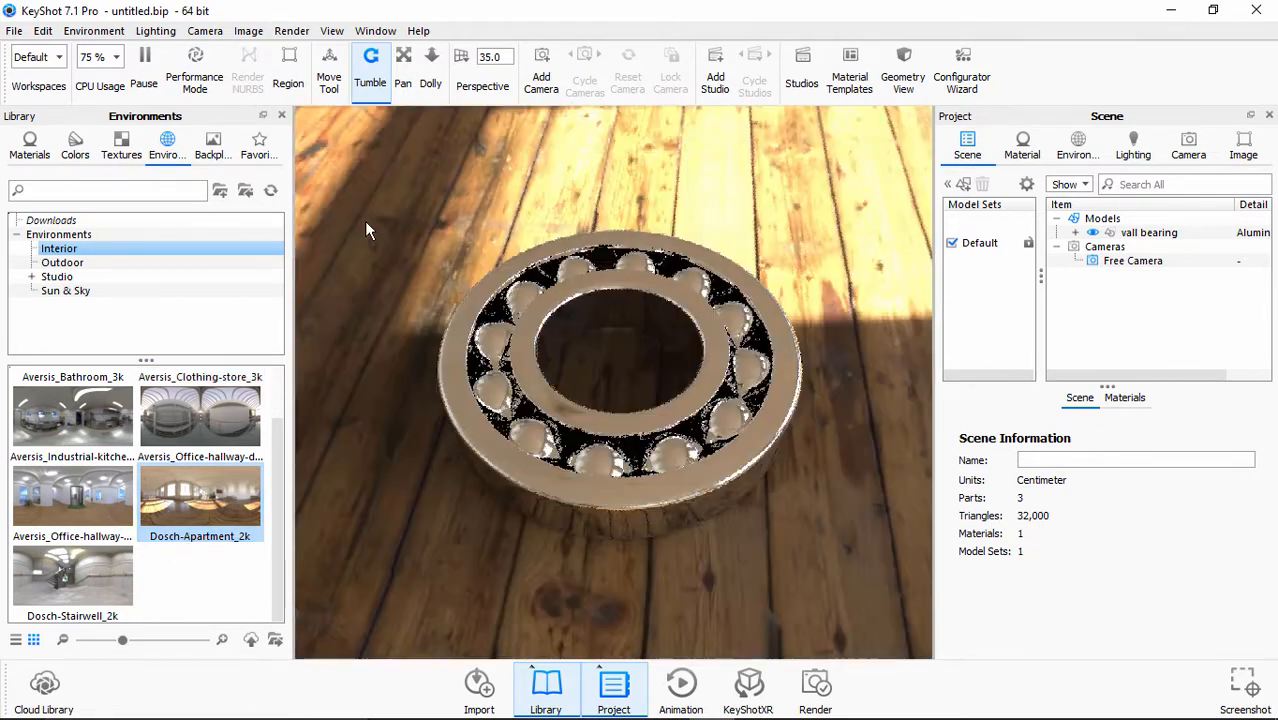
pyautogui.moveTo(489, 322); pyautogui.dragTo(935, 370)
pyautogui.moveTo(1019, 338); pyautogui.dragTo(1045, 300)
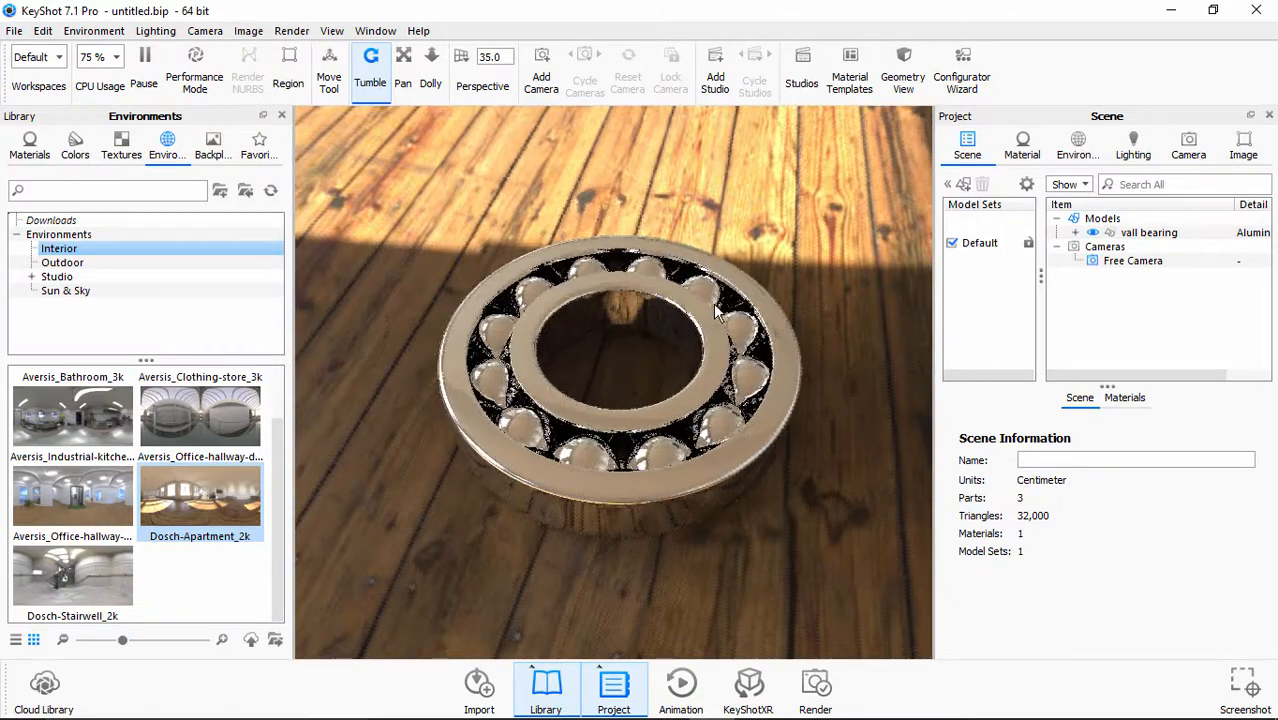
pyautogui.moveTo(722, 350); pyautogui.dragTo(736, 285)
pyautogui.moveTo(685, 351); pyautogui.dragTo(702, 477)
pyautogui.moveTo(588, 434); pyautogui.dragTo(510, 355)
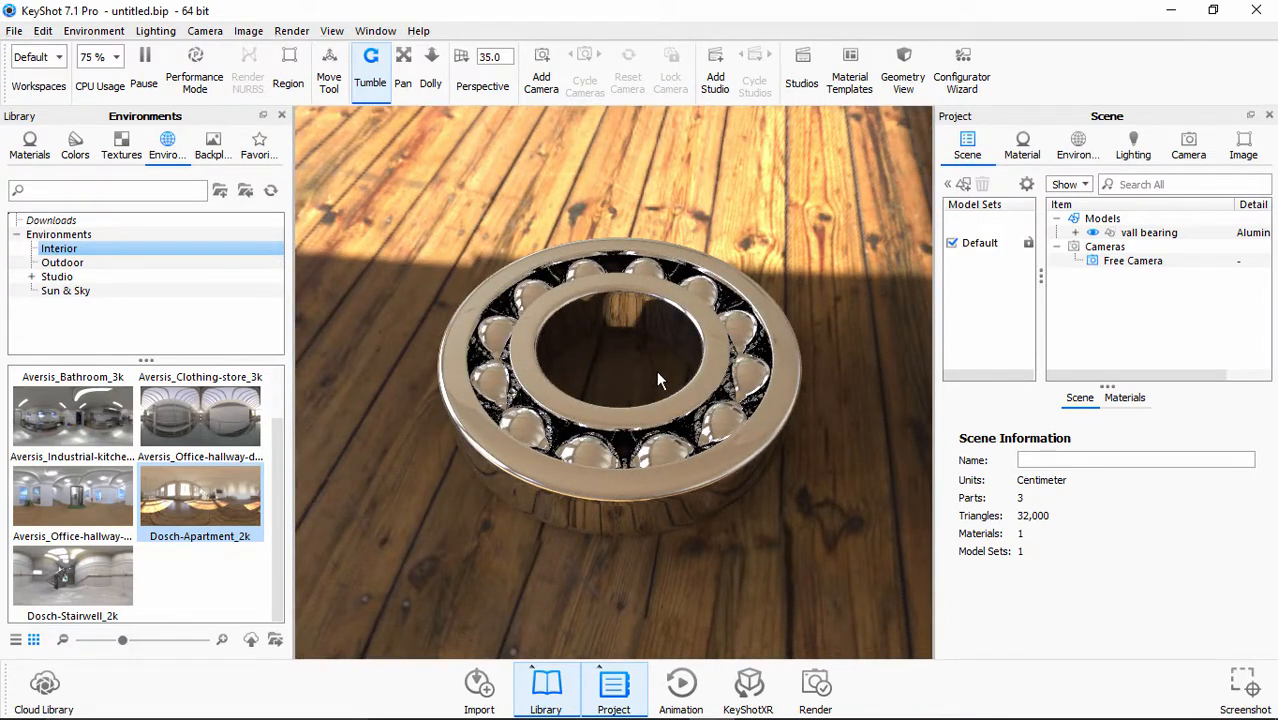
pyautogui.moveTo(656, 370); pyautogui.dragTo(672, 434)
# - Set the roughness of the bearing's Aluminum Polished material to 0.02
pyautogui.doubleClick(688, 485)
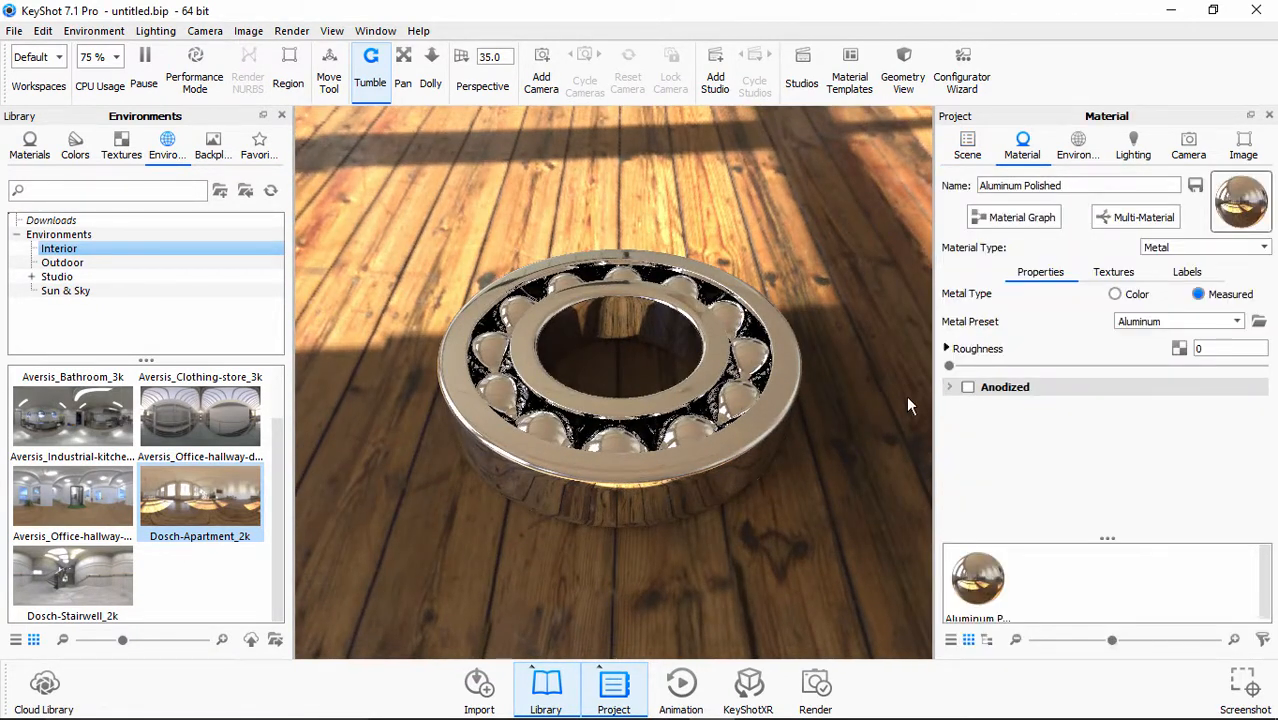
pyautogui.click(947, 350)
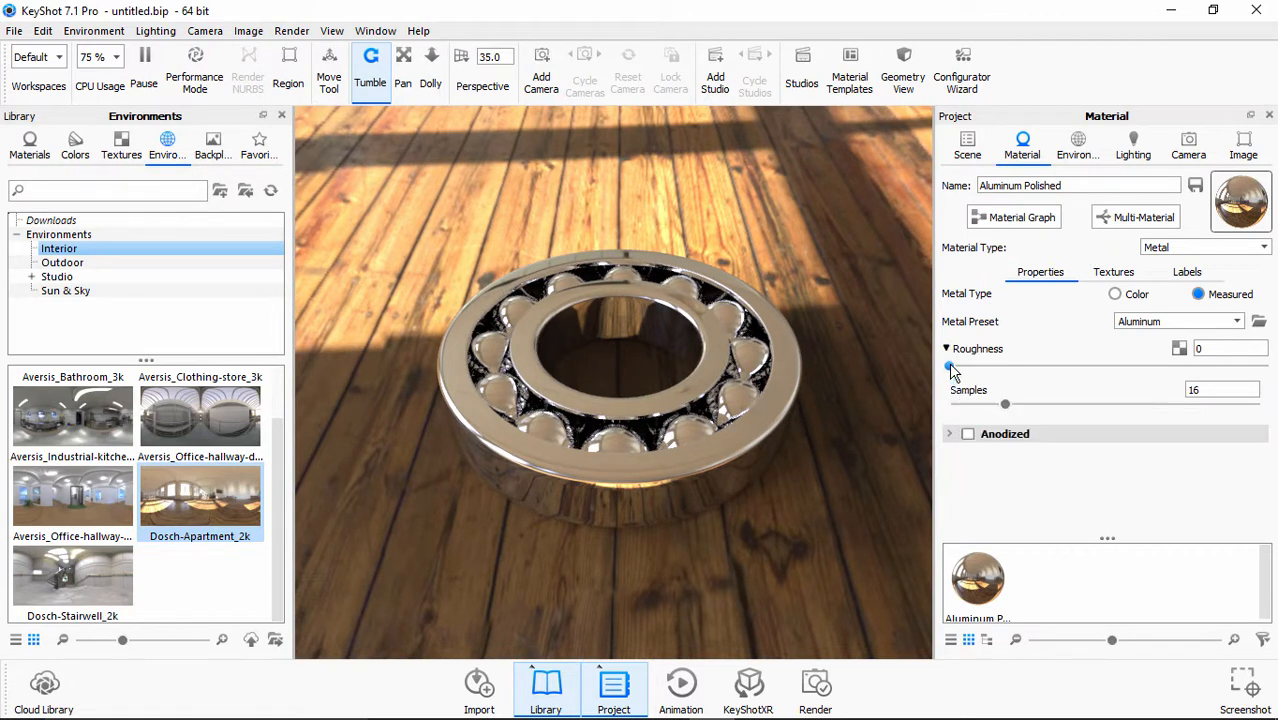
pyautogui.moveTo(950, 365); pyautogui.dragTo(1003, 367)
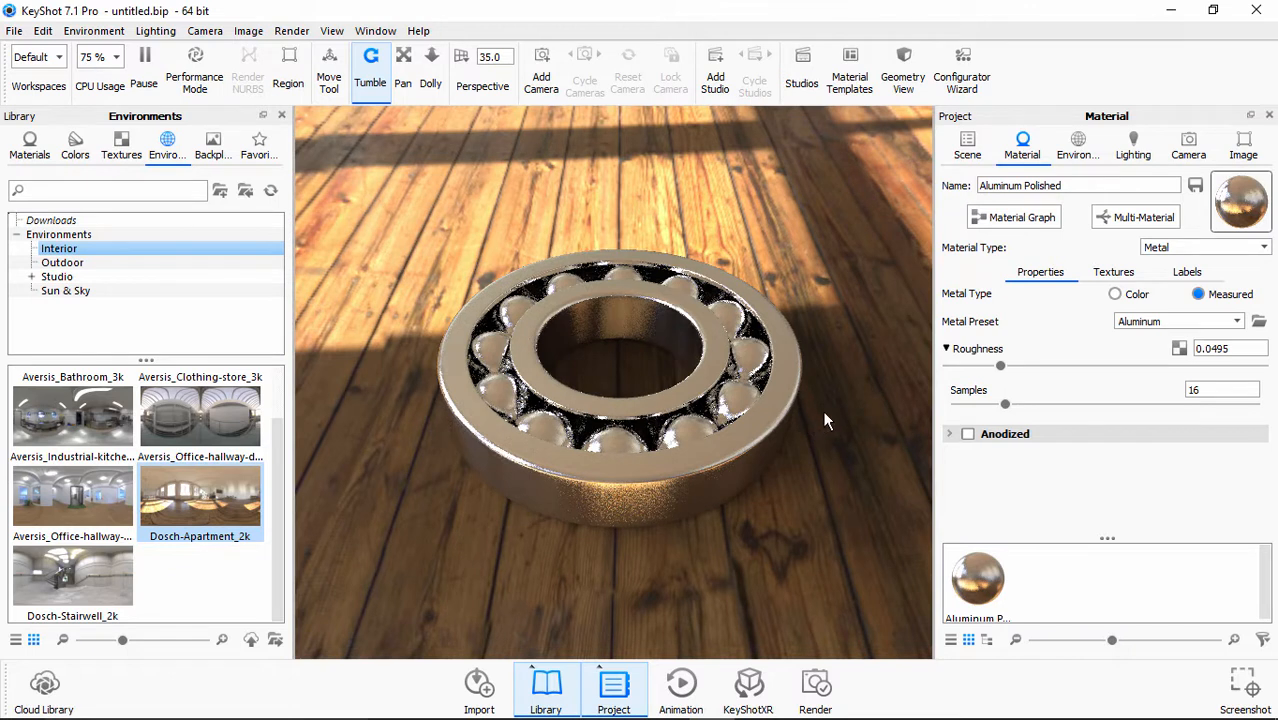
pyautogui.moveTo(1001, 367); pyautogui.dragTo(978, 372)
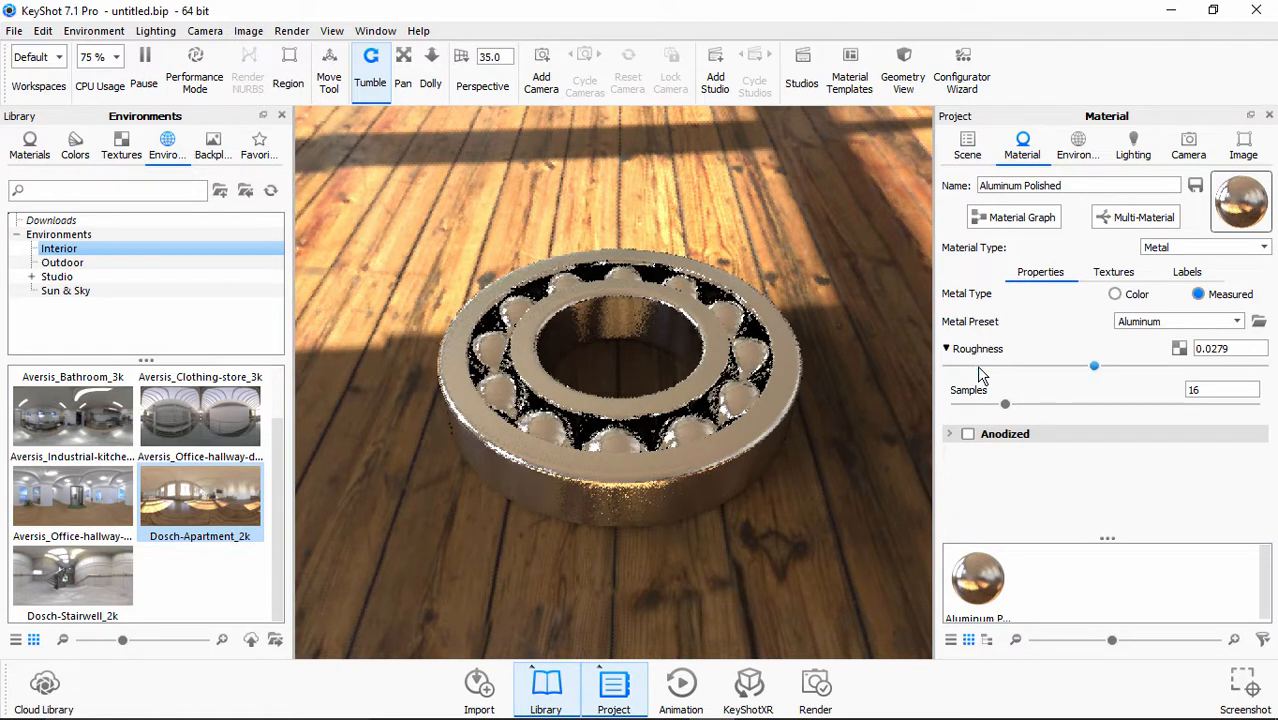
pyautogui.doubleClick(1249, 349)
pyautogui.write('0.')
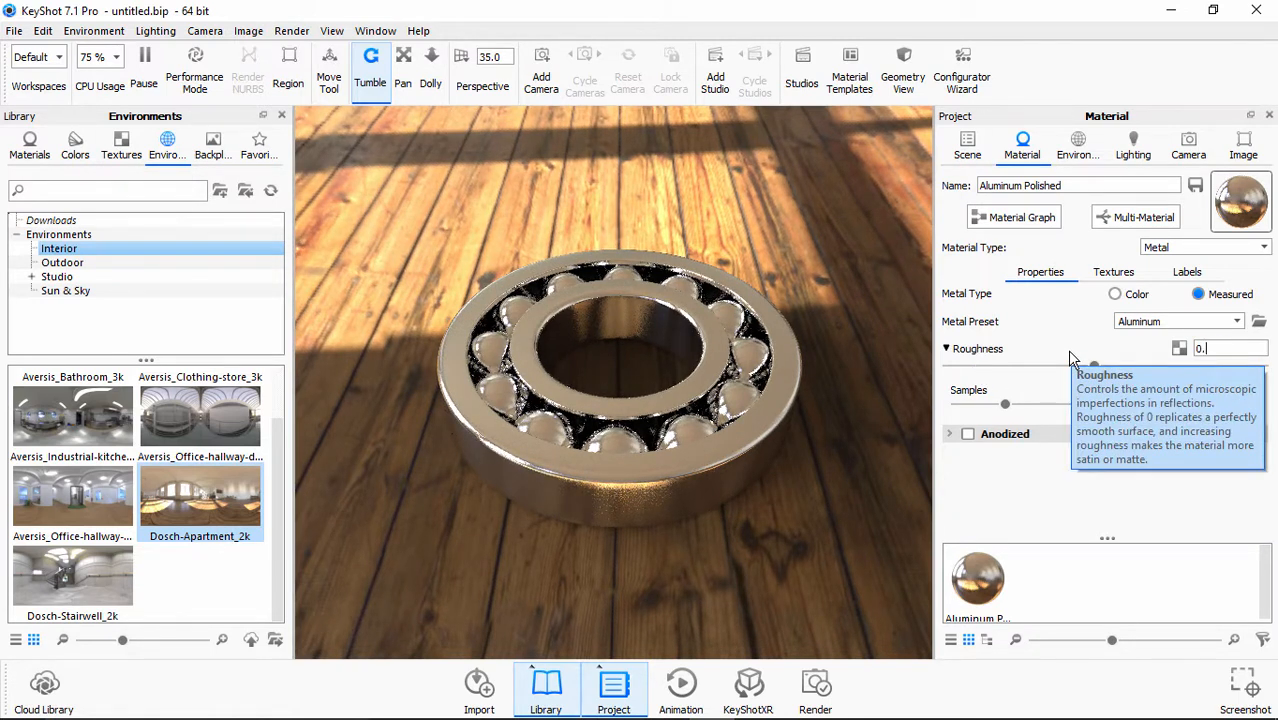
pyautogui.write('02')
pyautogui.press('Return')
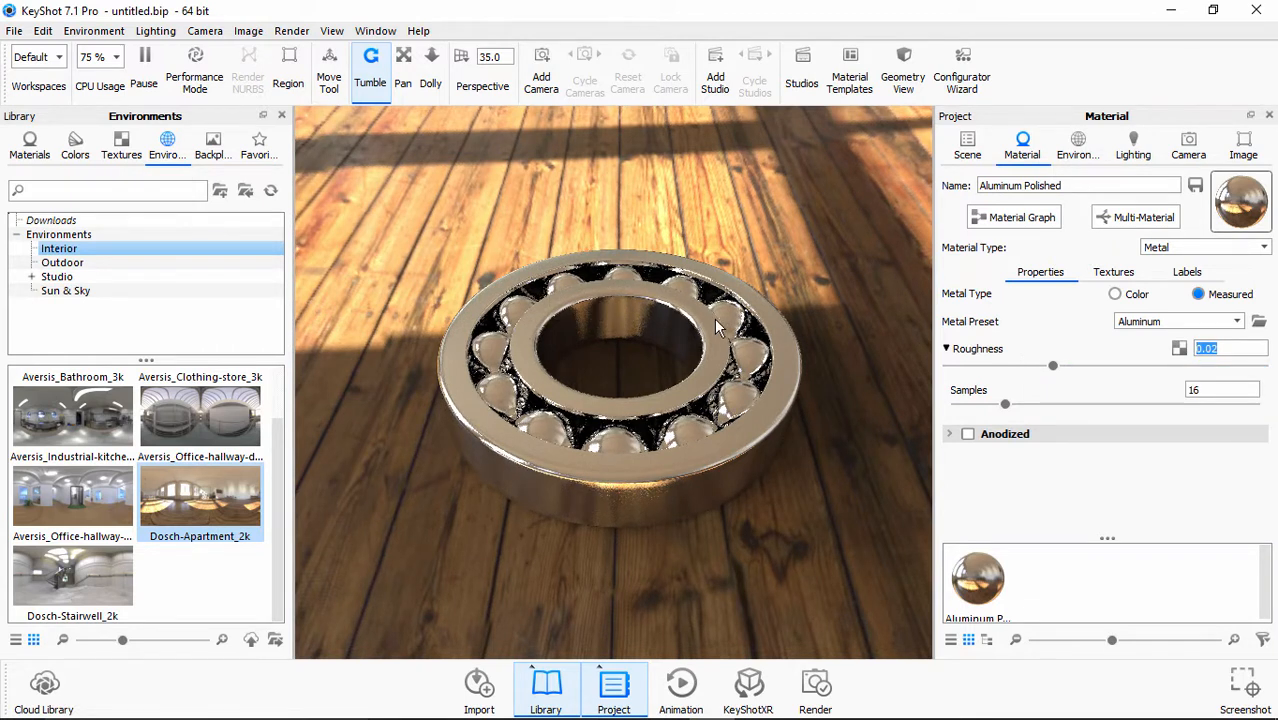
# - Replace the scene's environment with the interior Aversis_Clothing-store_3k
pyautogui.scroll(1, 247, 405)
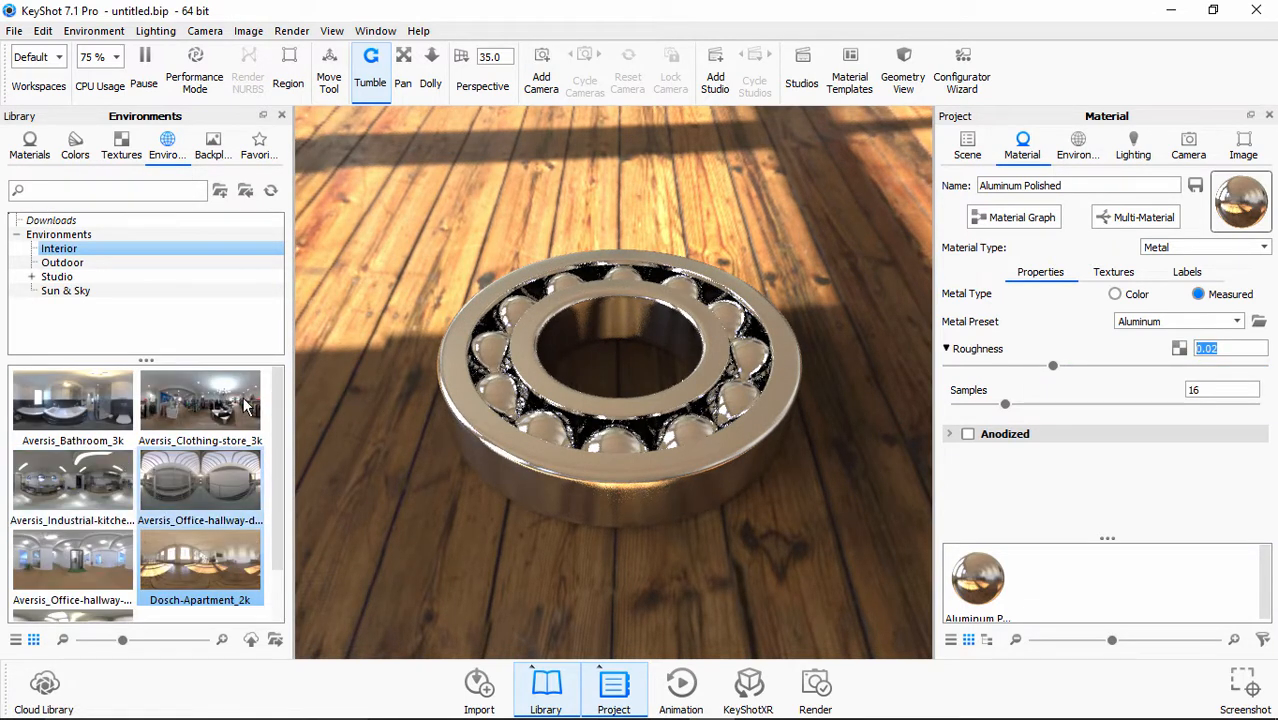
pyautogui.moveTo(247, 405); pyautogui.dragTo(356, 219)
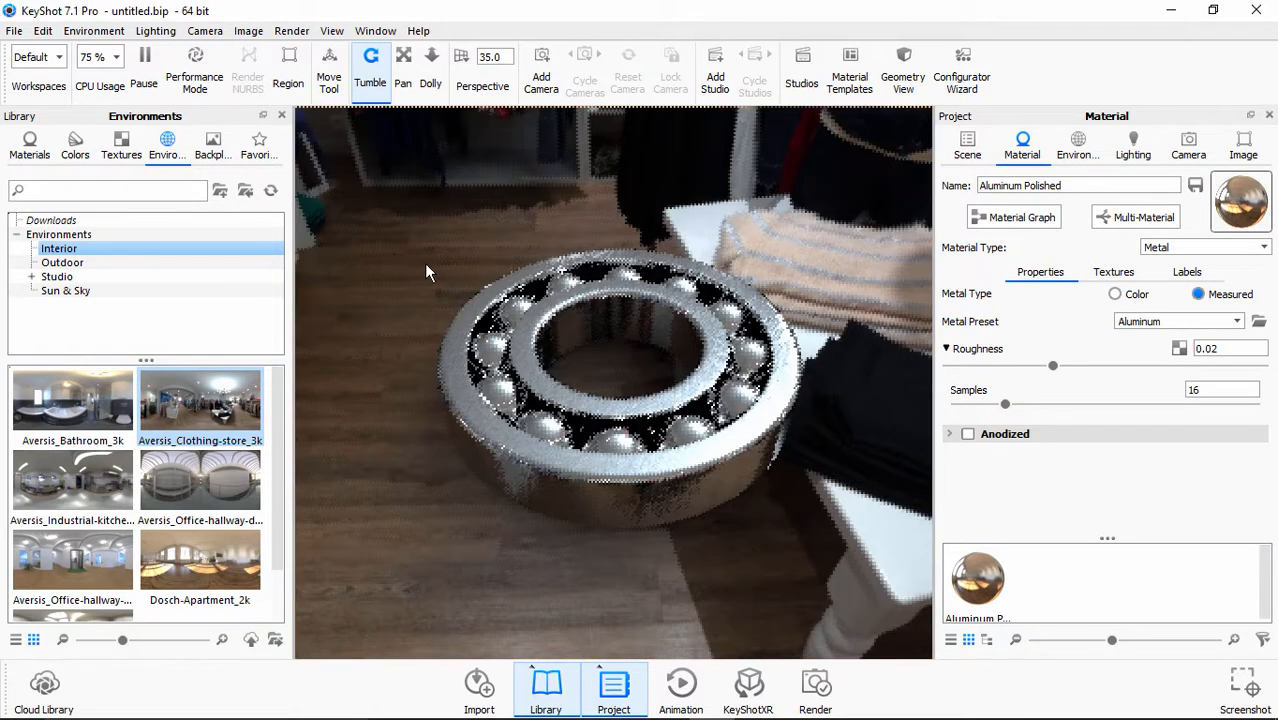
pyautogui.moveTo(385, 326); pyautogui.dragTo(800, 270)
# - Put the studio backplate White Solid Vig... behind the bearing
pyautogui.click(213, 145)
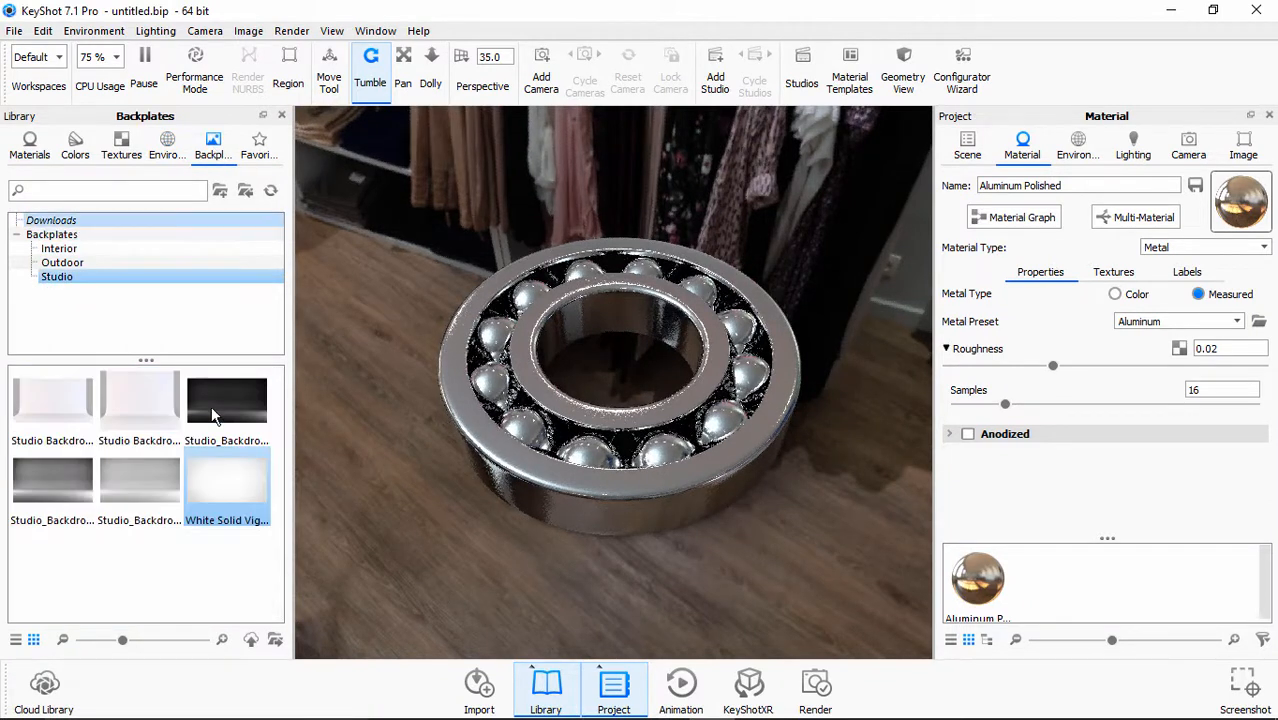
pyautogui.moveTo(226, 486); pyautogui.dragTo(382, 177)
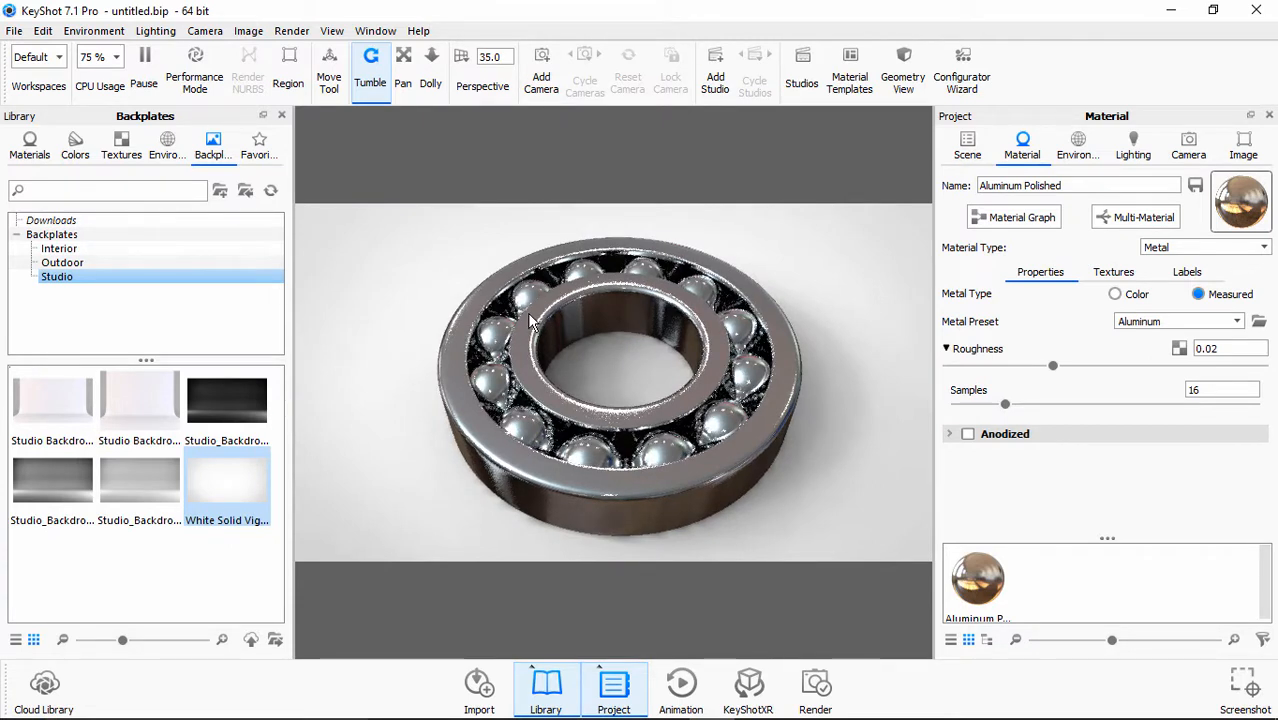
pyautogui.moveTo(576, 320); pyautogui.dragTo(654, 420)
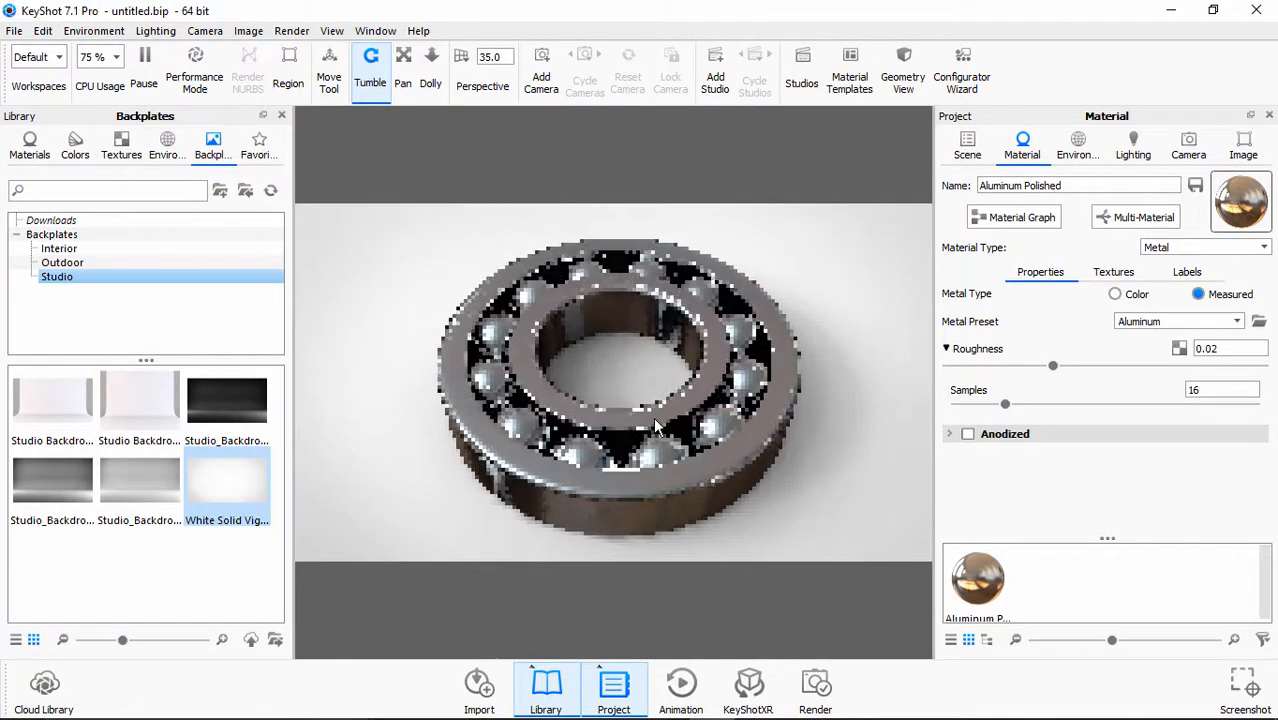
# - Set up a still-image render of the bearing at the 2560 x 1440 resolution preset and check the render quality options
pyautogui.click(289, 34)
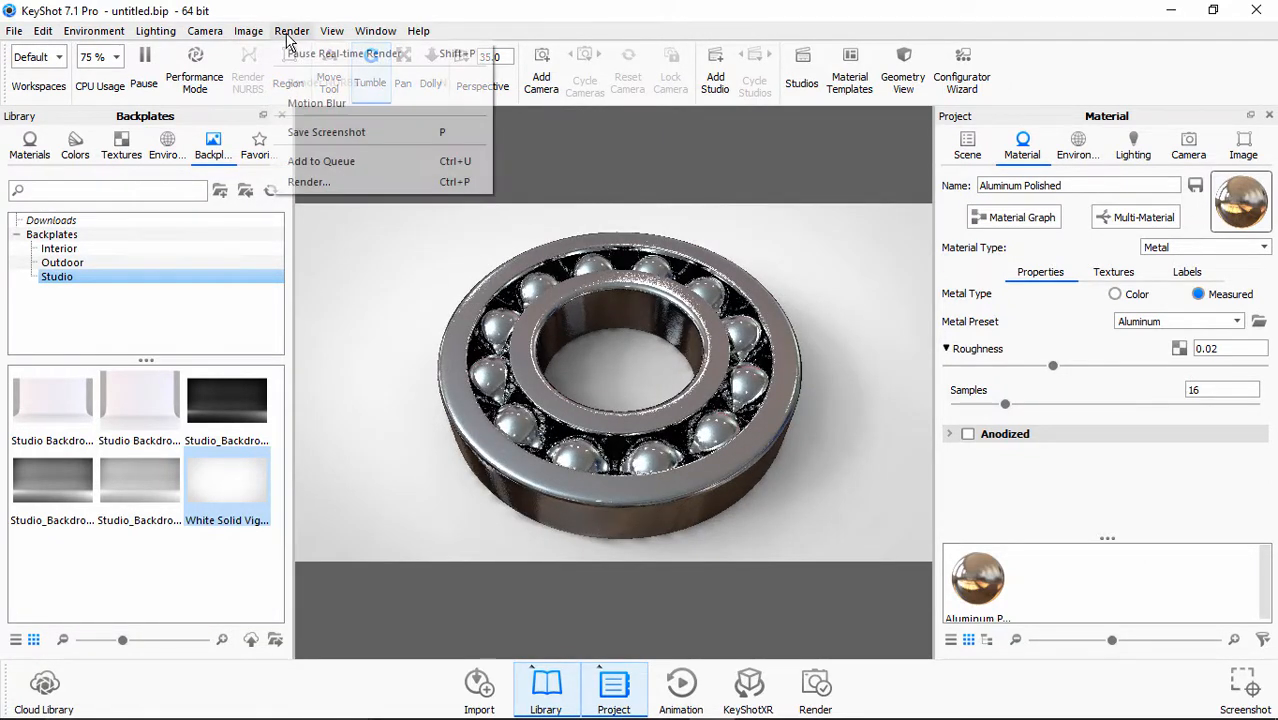
pyautogui.click(384, 182)
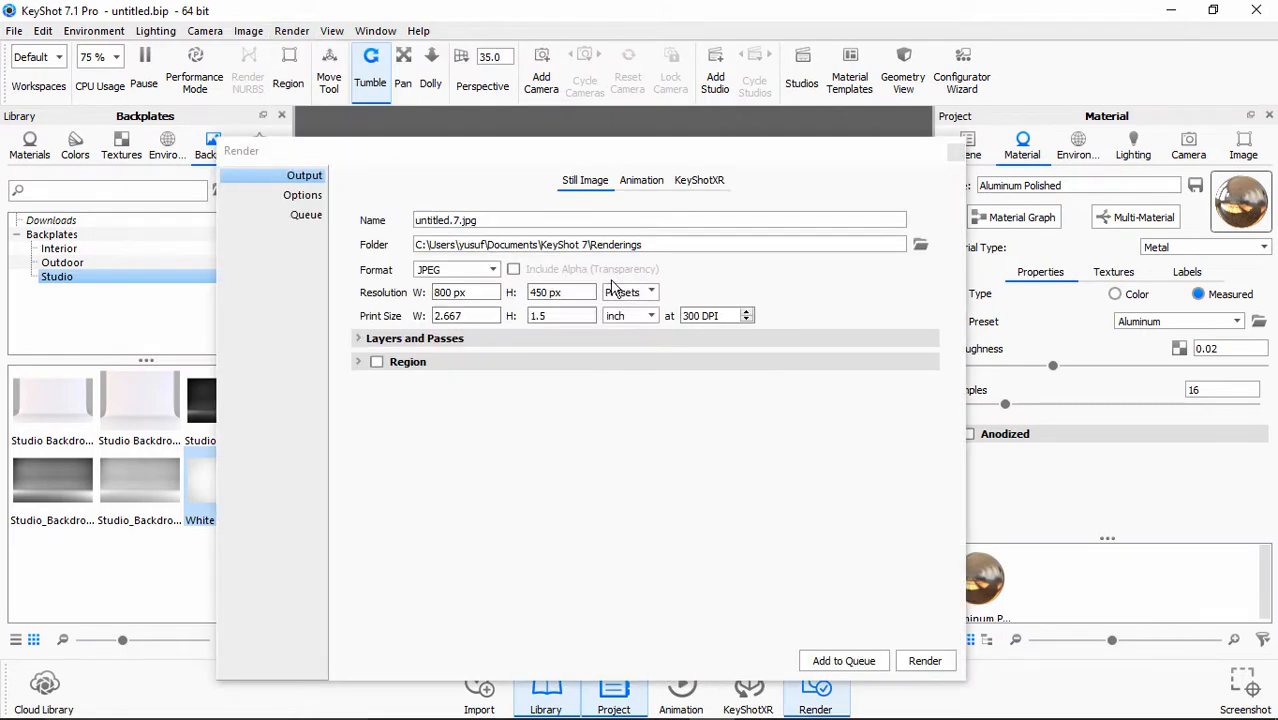
pyautogui.click(636, 292)
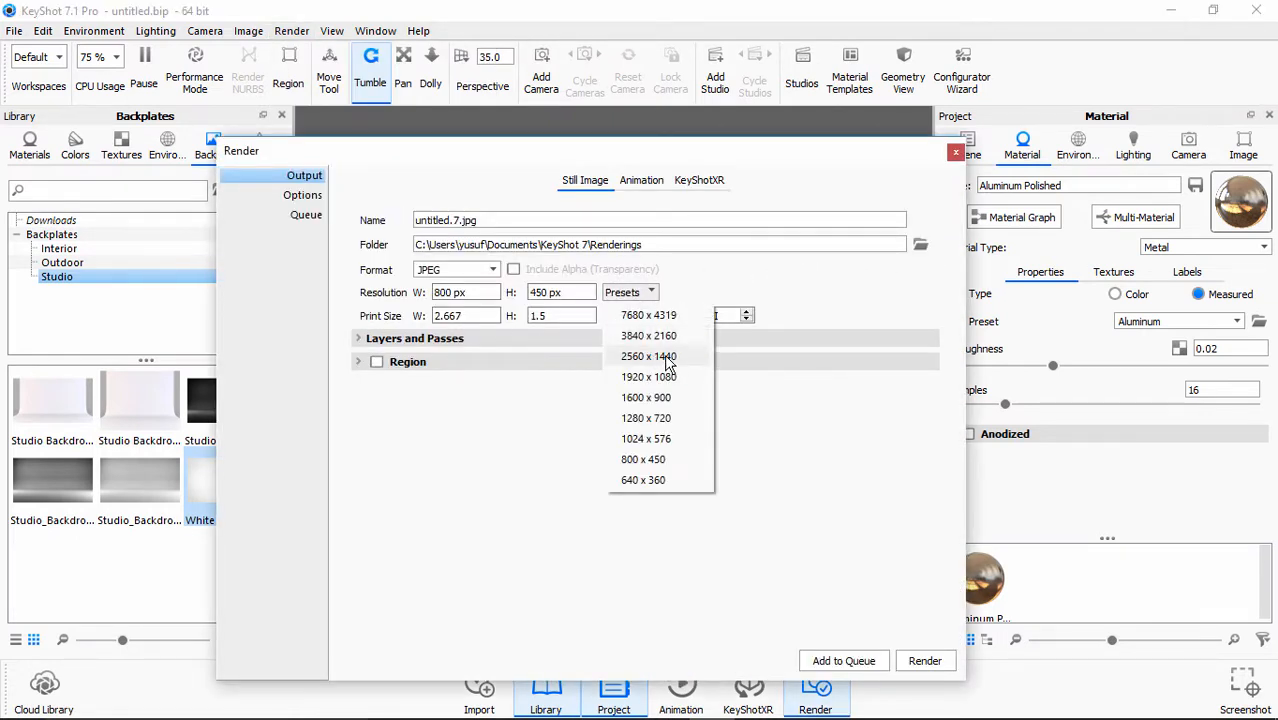
pyautogui.click(666, 357)
pyautogui.click(303, 196)
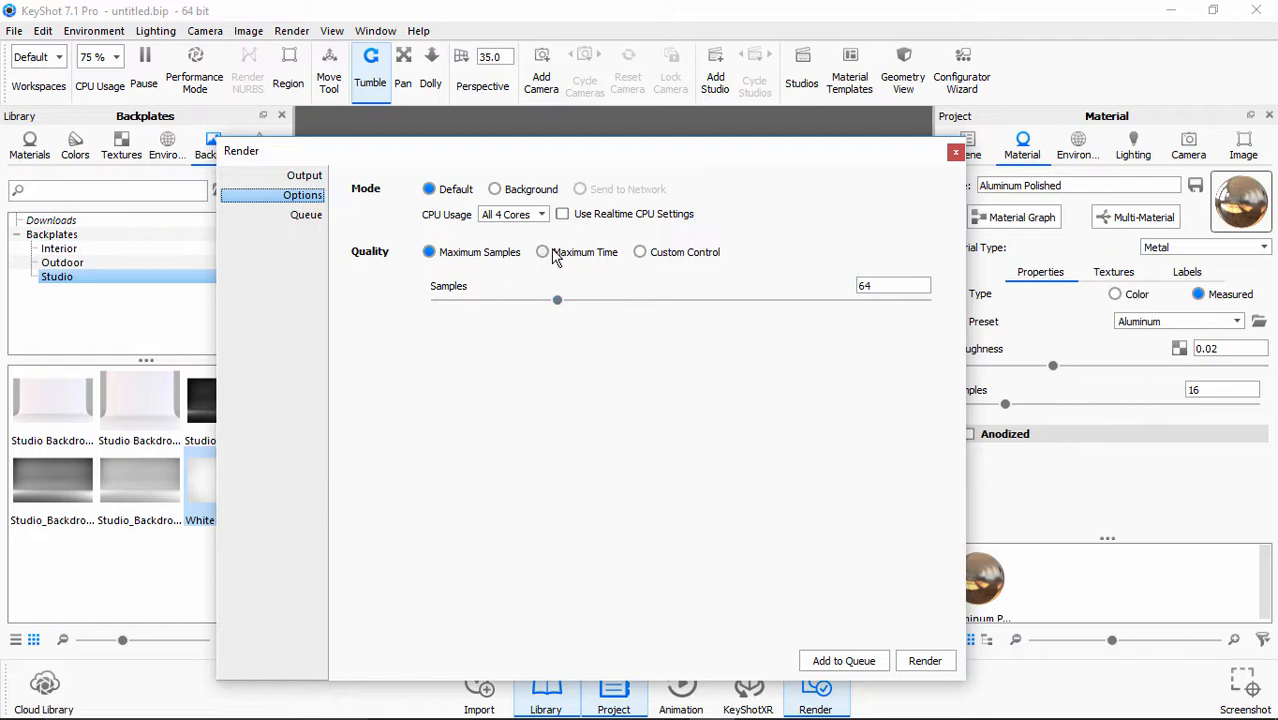
# - Add the still image to the render queue as a job and process the queue
pyautogui.click(303, 216)
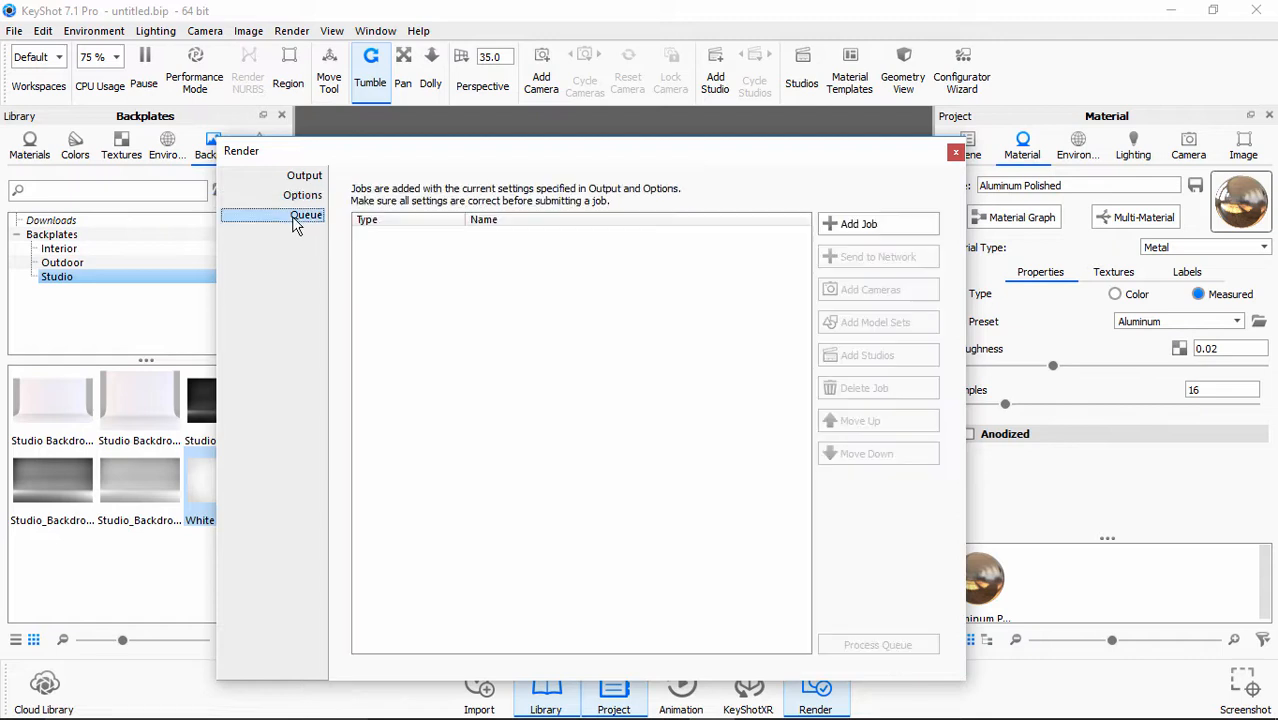
pyautogui.click(850, 230)
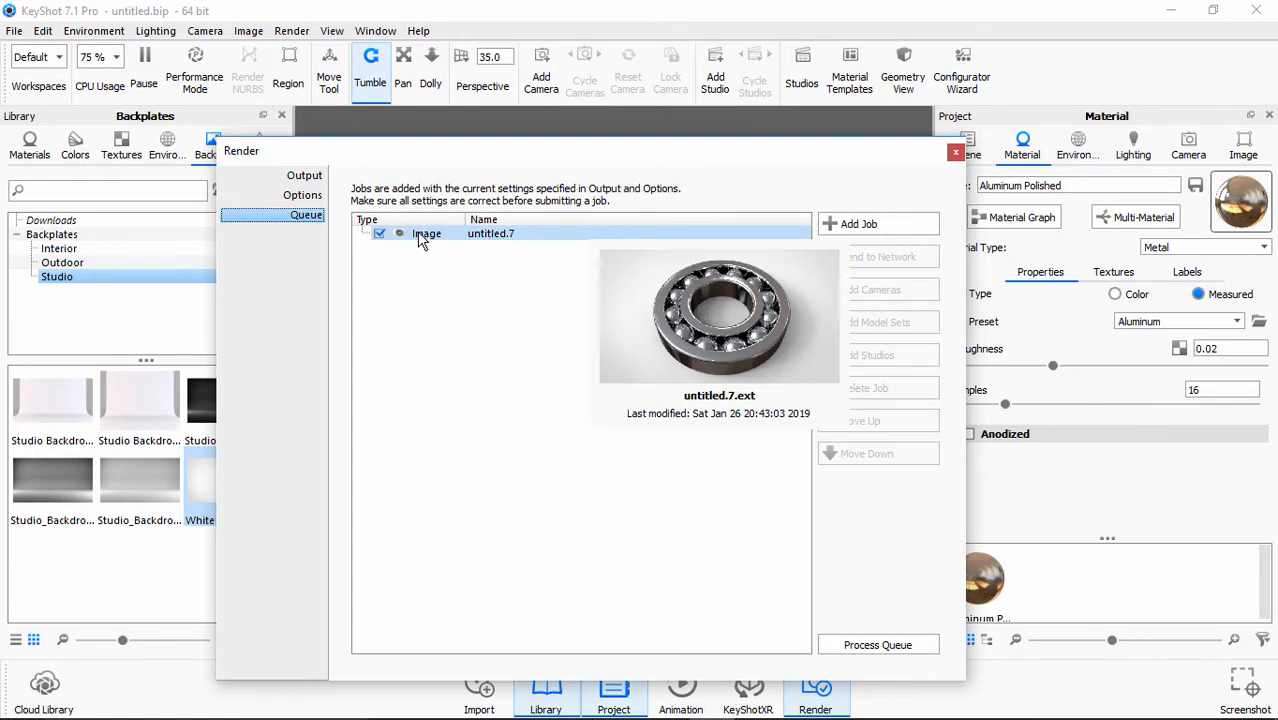
pyautogui.moveTo(484, 158); pyautogui.dragTo(456, 149)
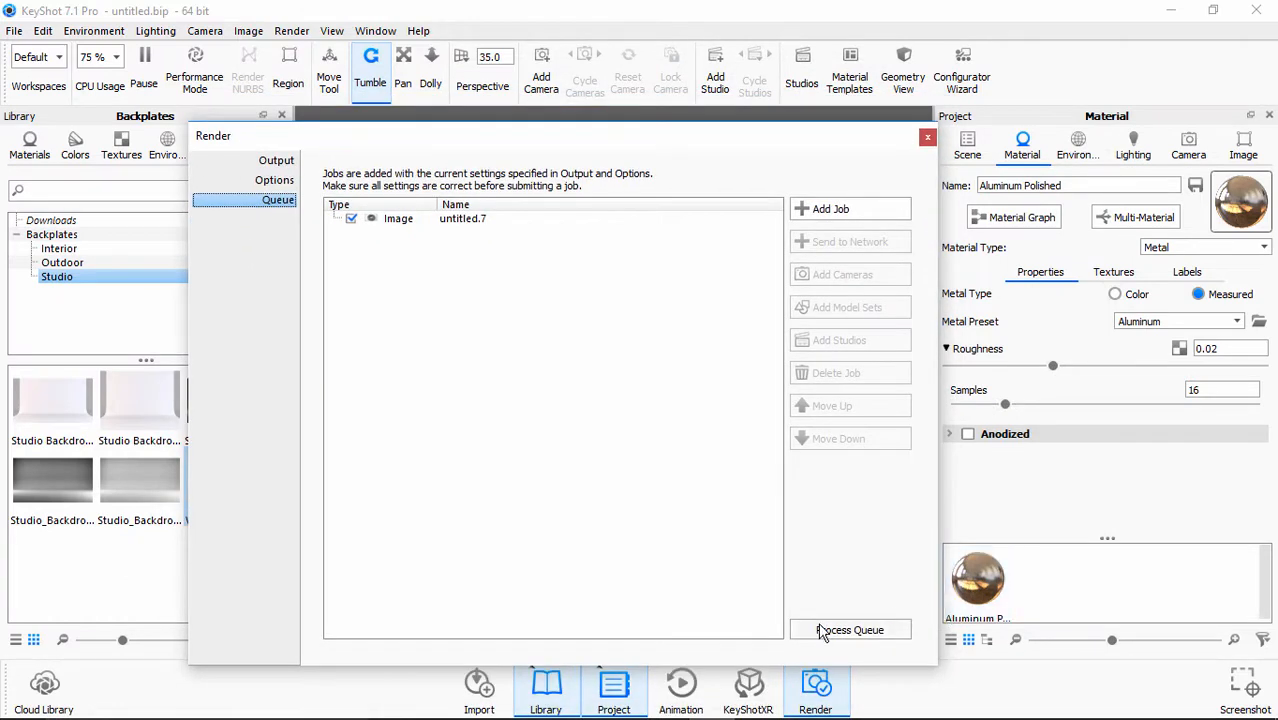
pyautogui.click(850, 630)
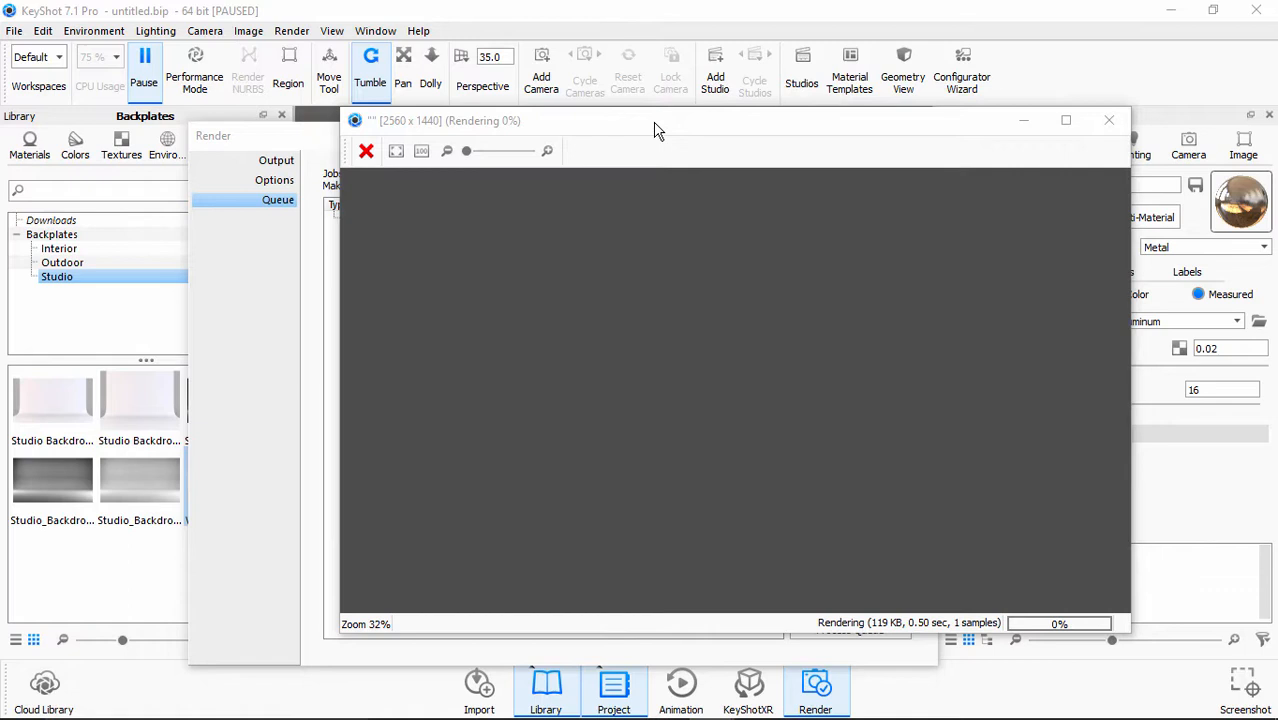
pyautogui.moveTo(655, 126); pyautogui.dragTo(580, 96)
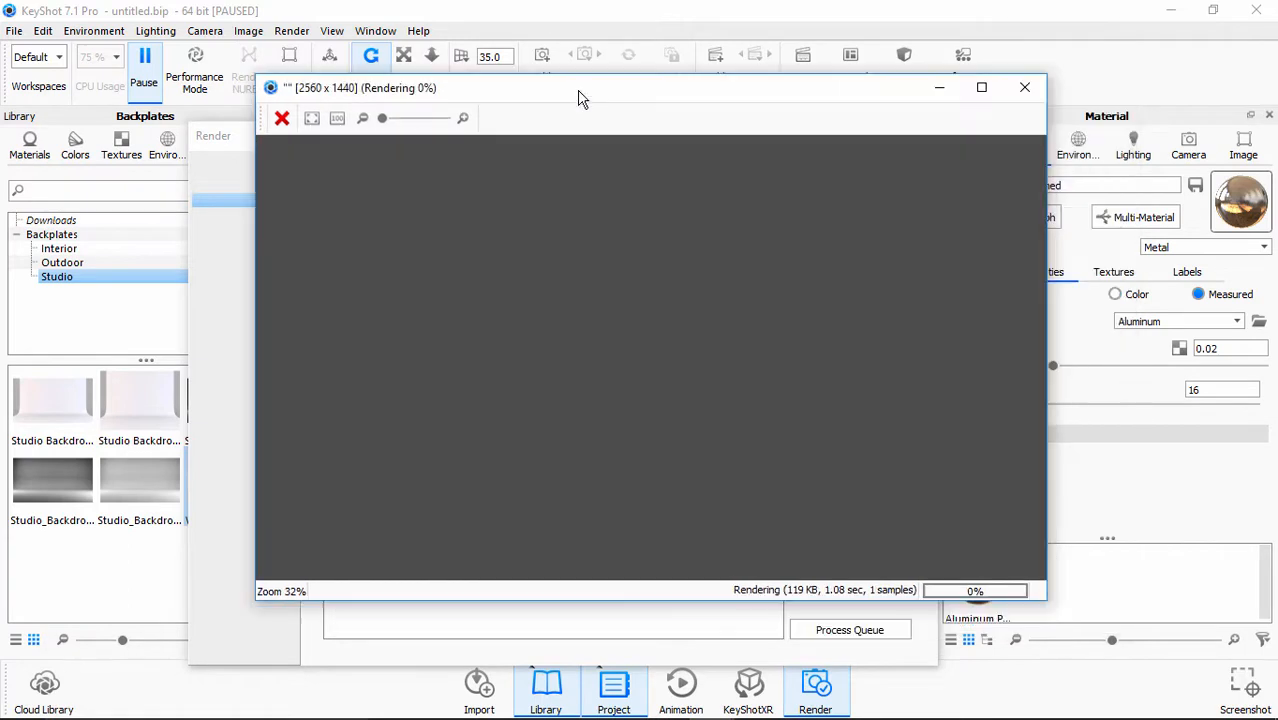